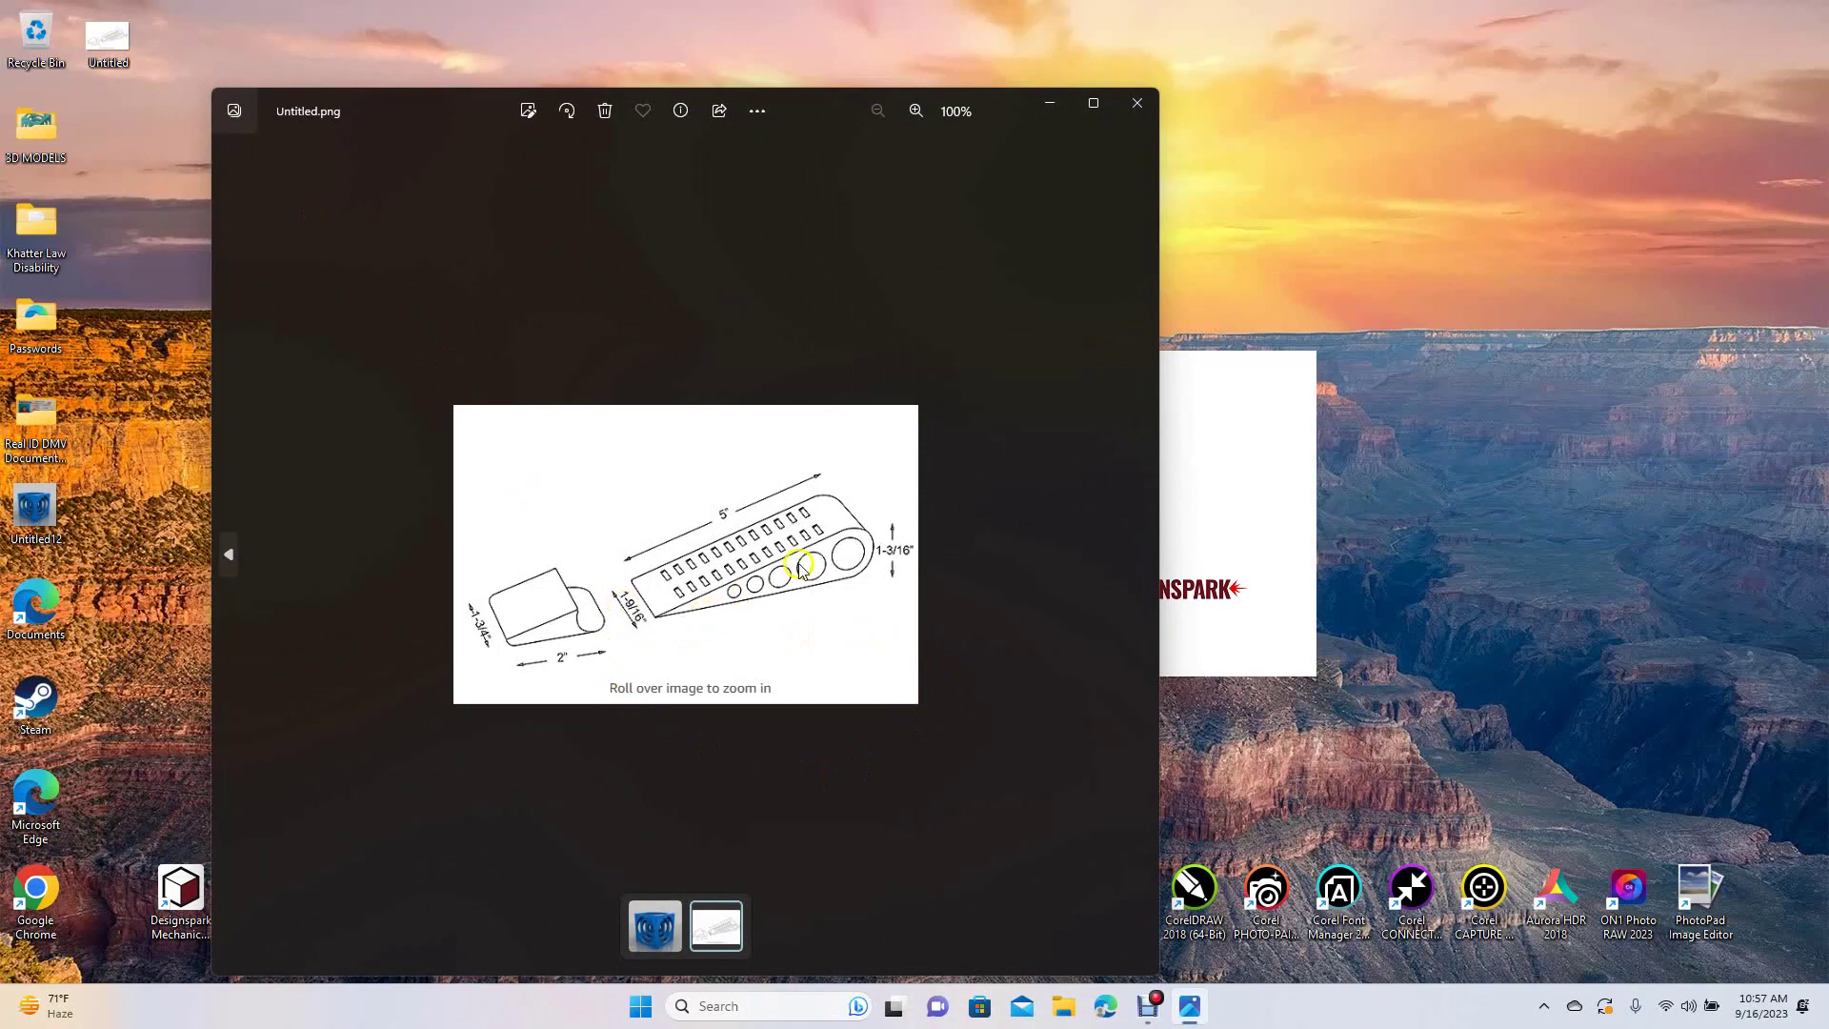
Step: Create a new empty design and turn its sketch grid to face the screen in plan view
{"action": "left_click", "coordinate": [1138, 105]}
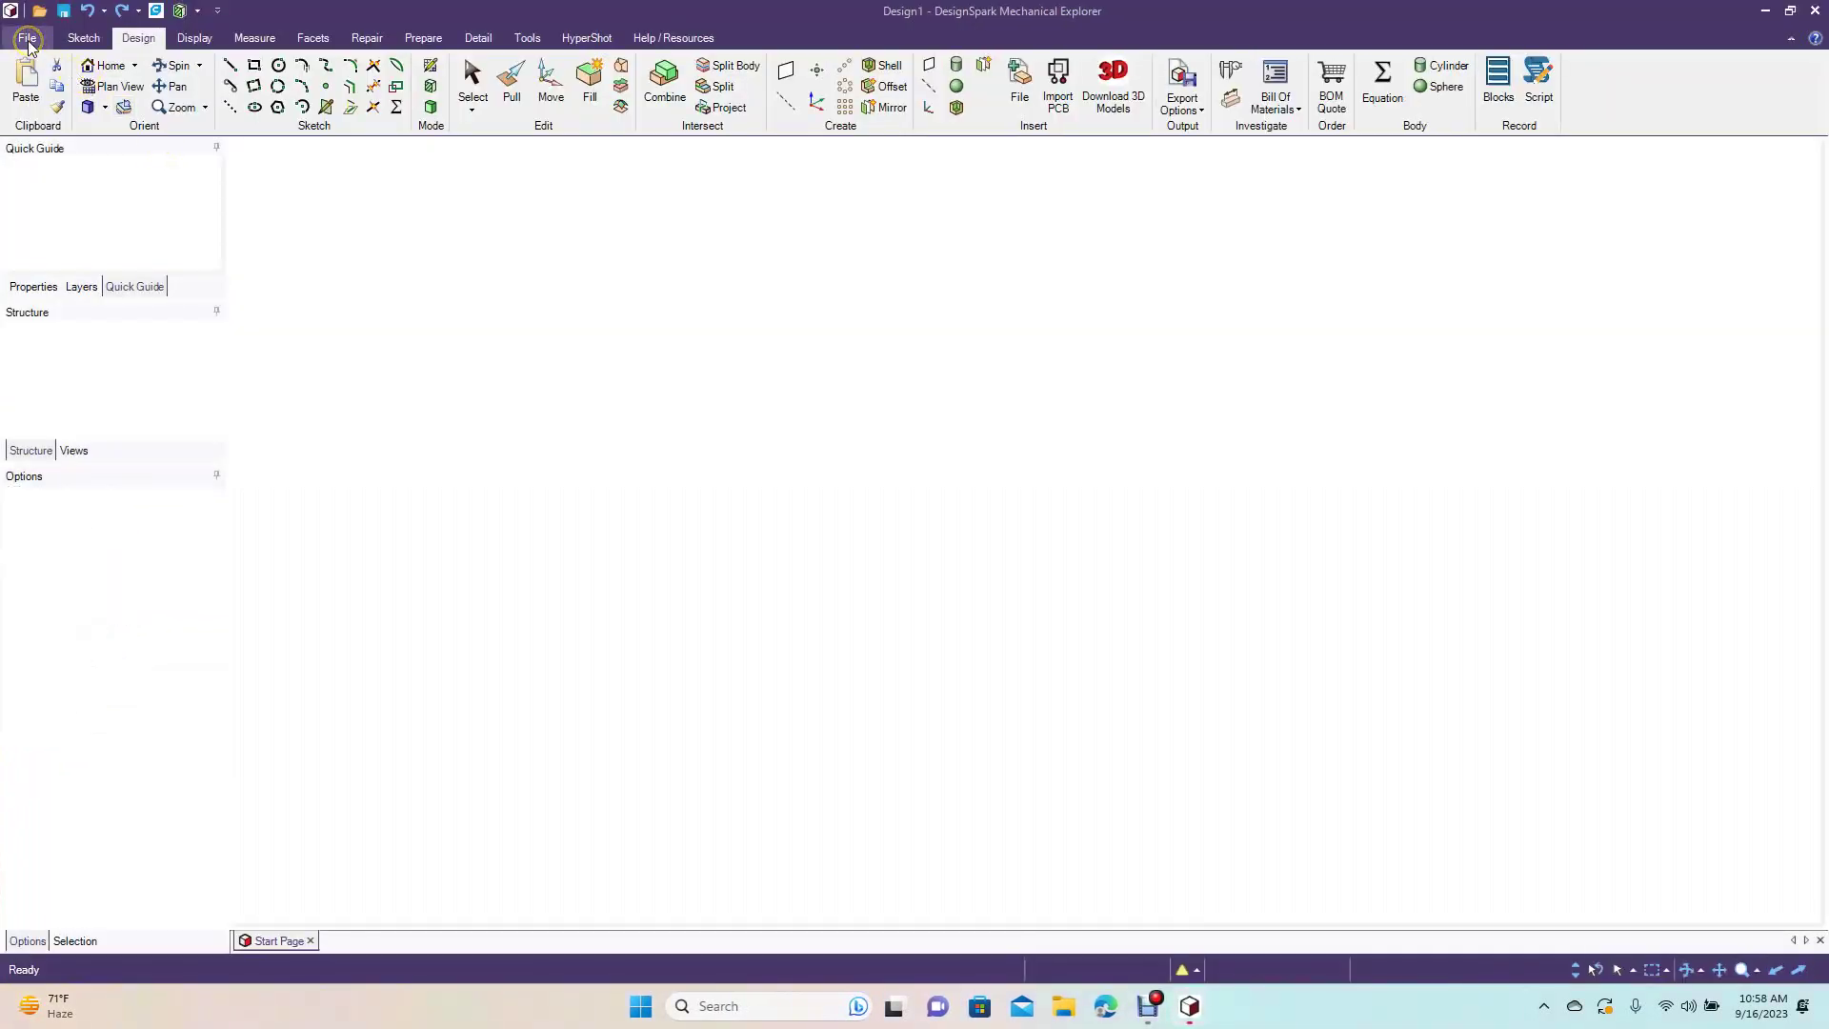
{"action": "left_click", "coordinate": [28, 43]}
{"action": "mouse_move", "coordinate": [59, 76]}
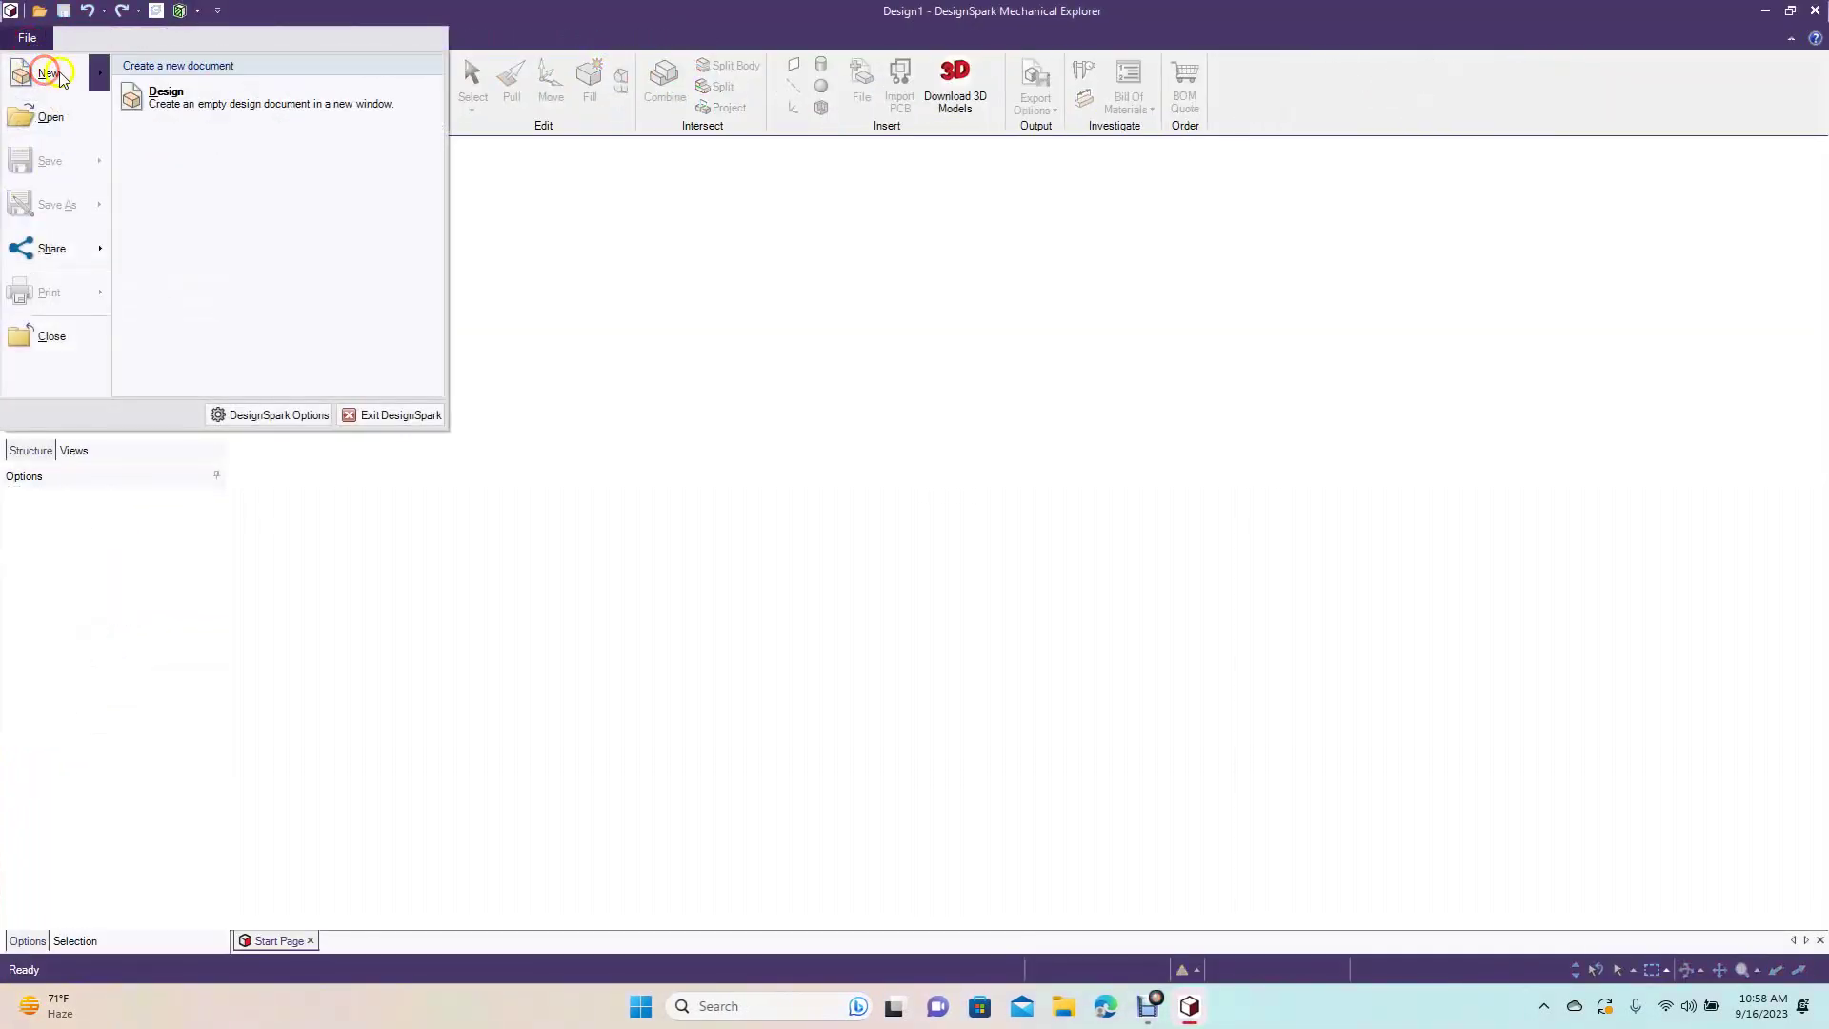
{"action": "left_click", "coordinate": [167, 96]}
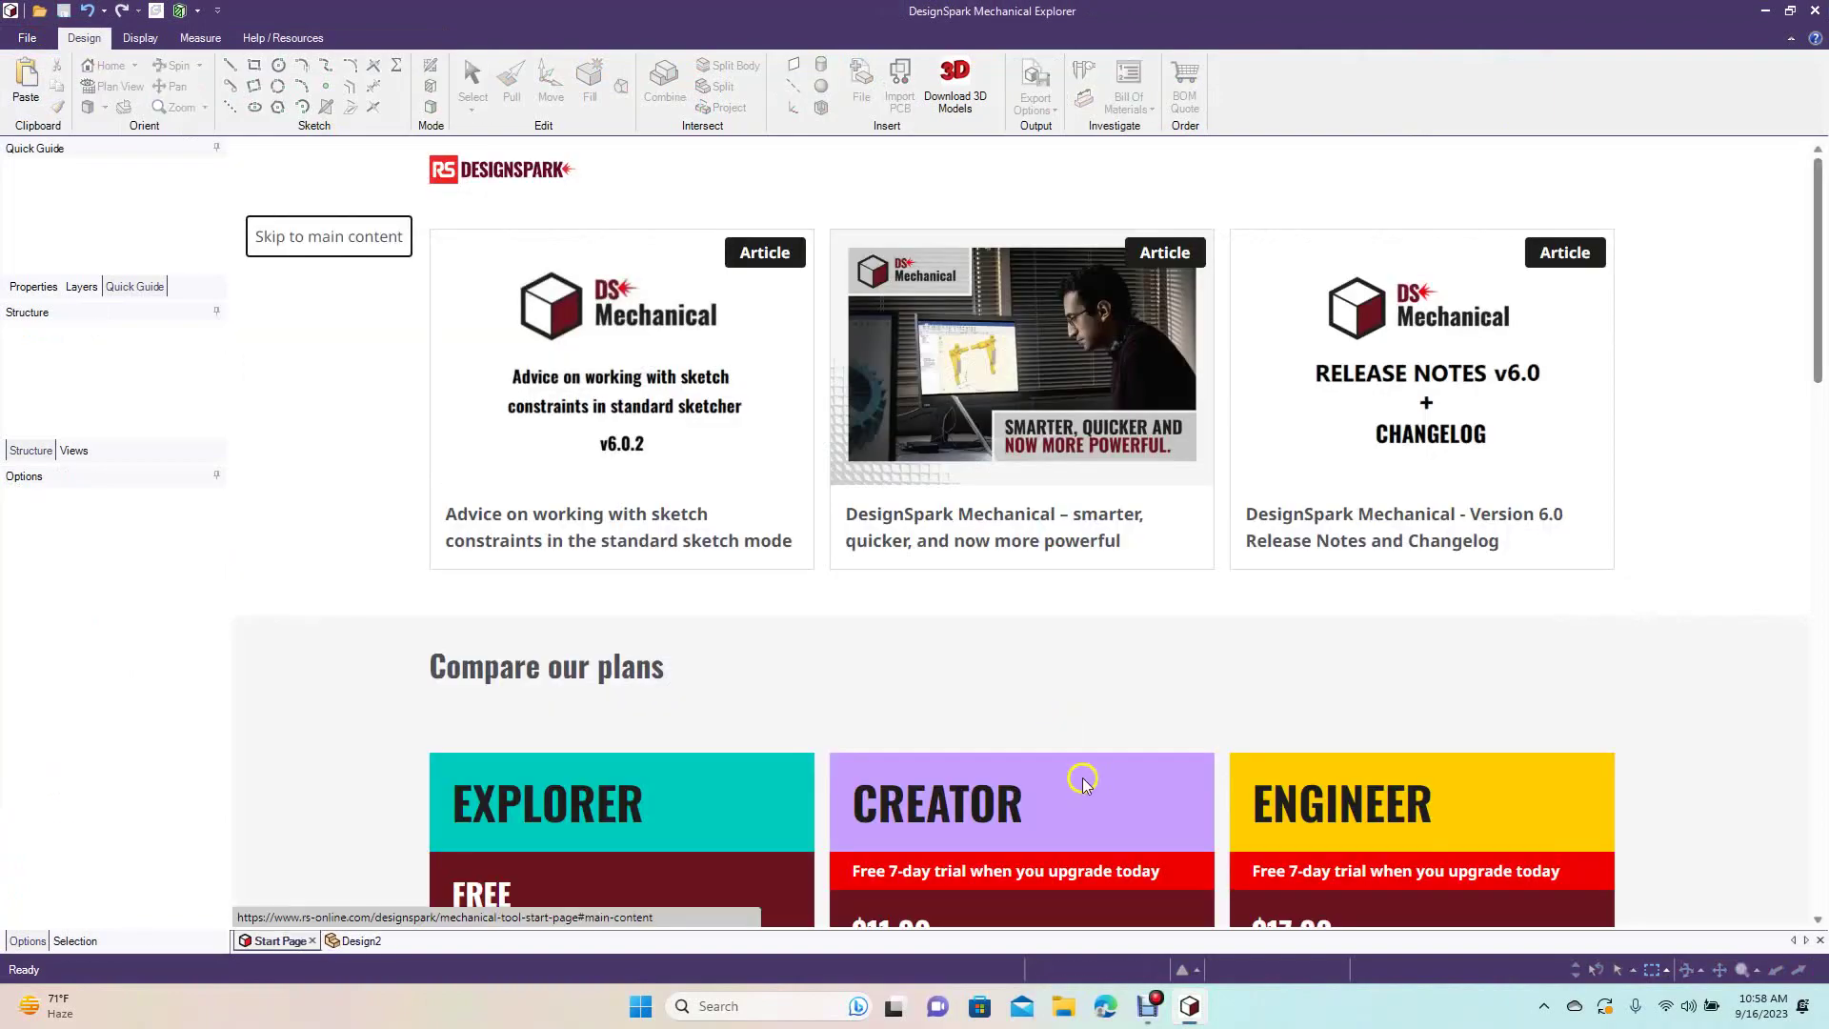
{"action": "left_click", "coordinate": [359, 940]}
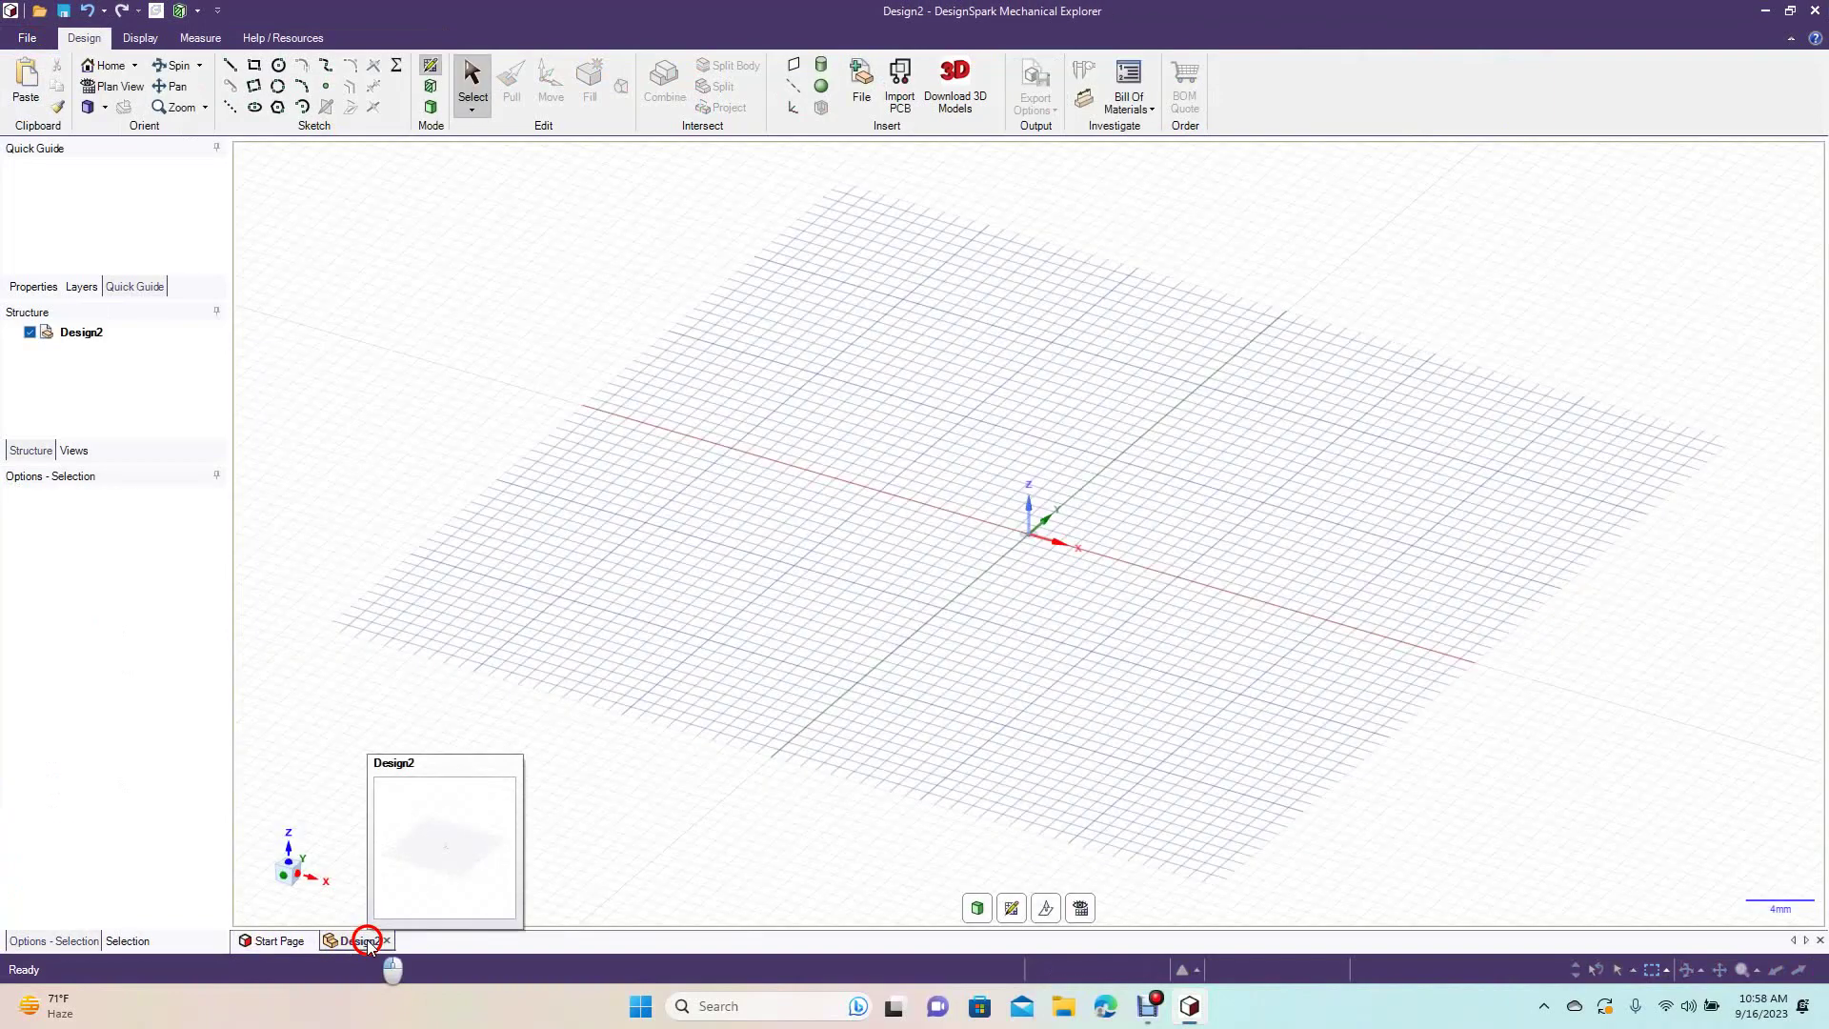
{"action": "left_click", "coordinate": [1081, 908]}
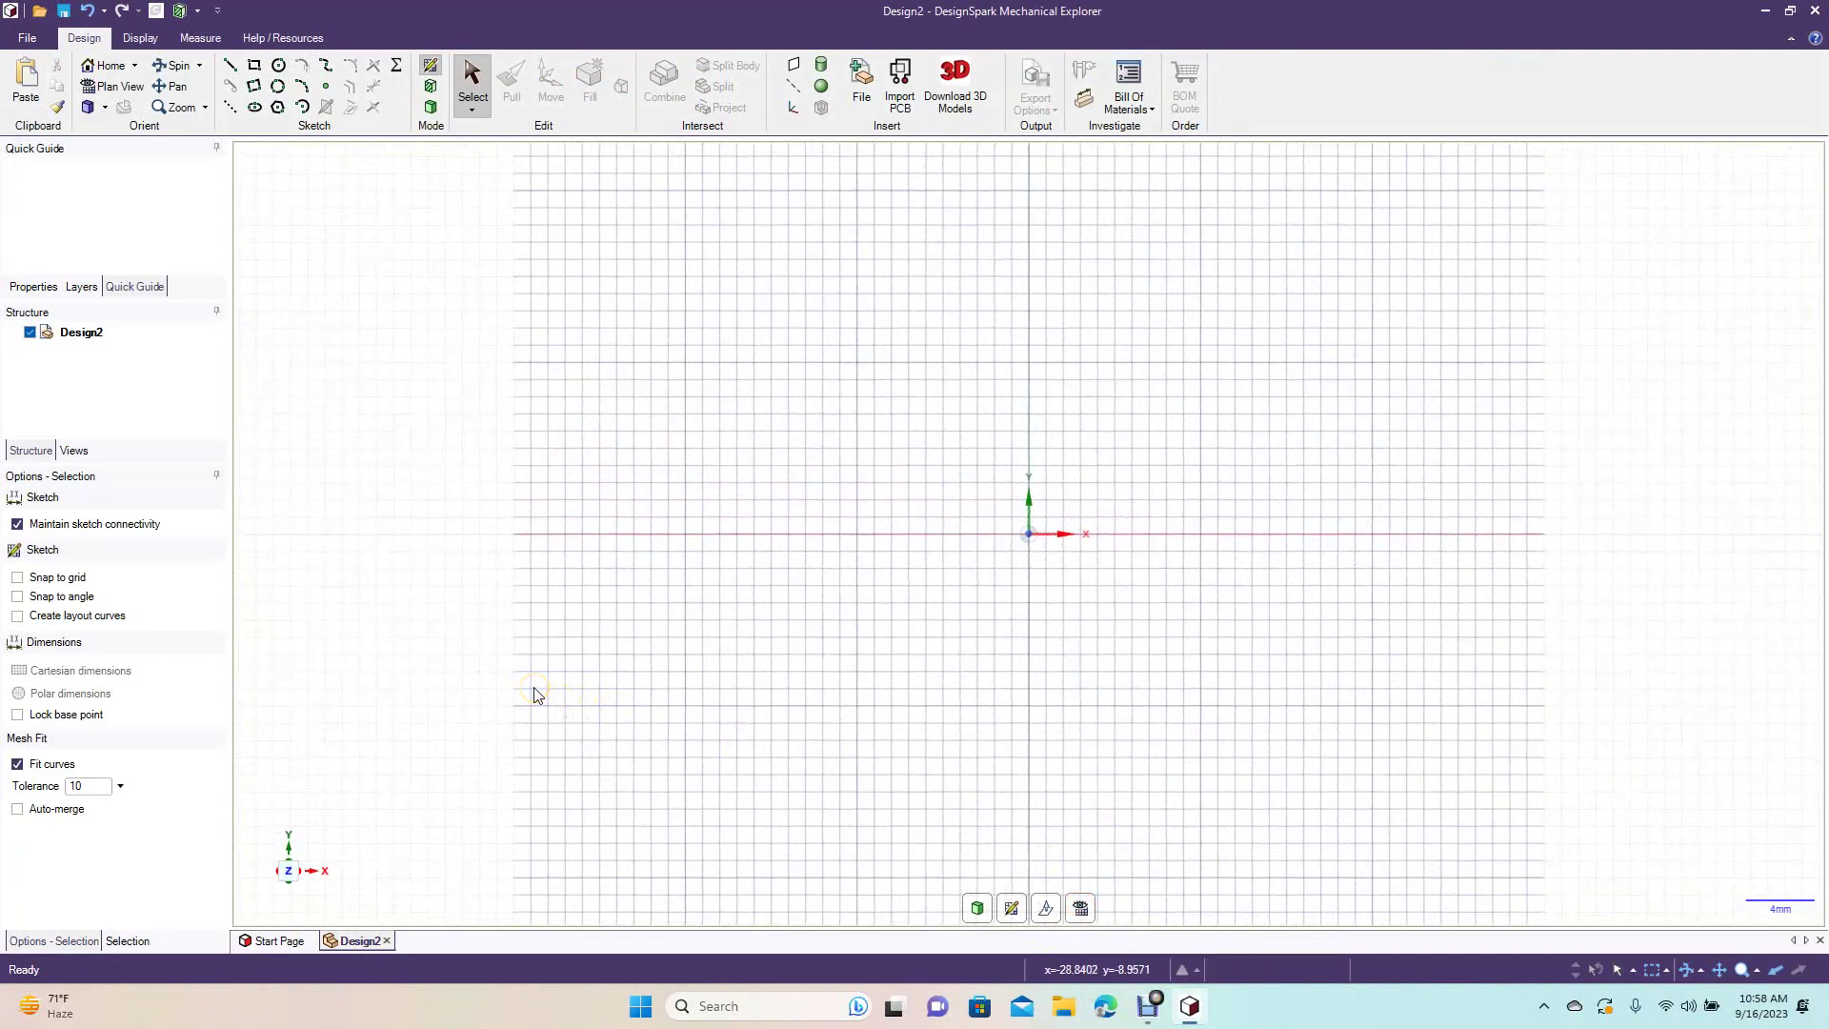
Step: Enable Snap to grid and sketch a 5 in horizontal baseline along the X axis, starting 20 mm before the origin
{"action": "left_click", "coordinate": [230, 65]}
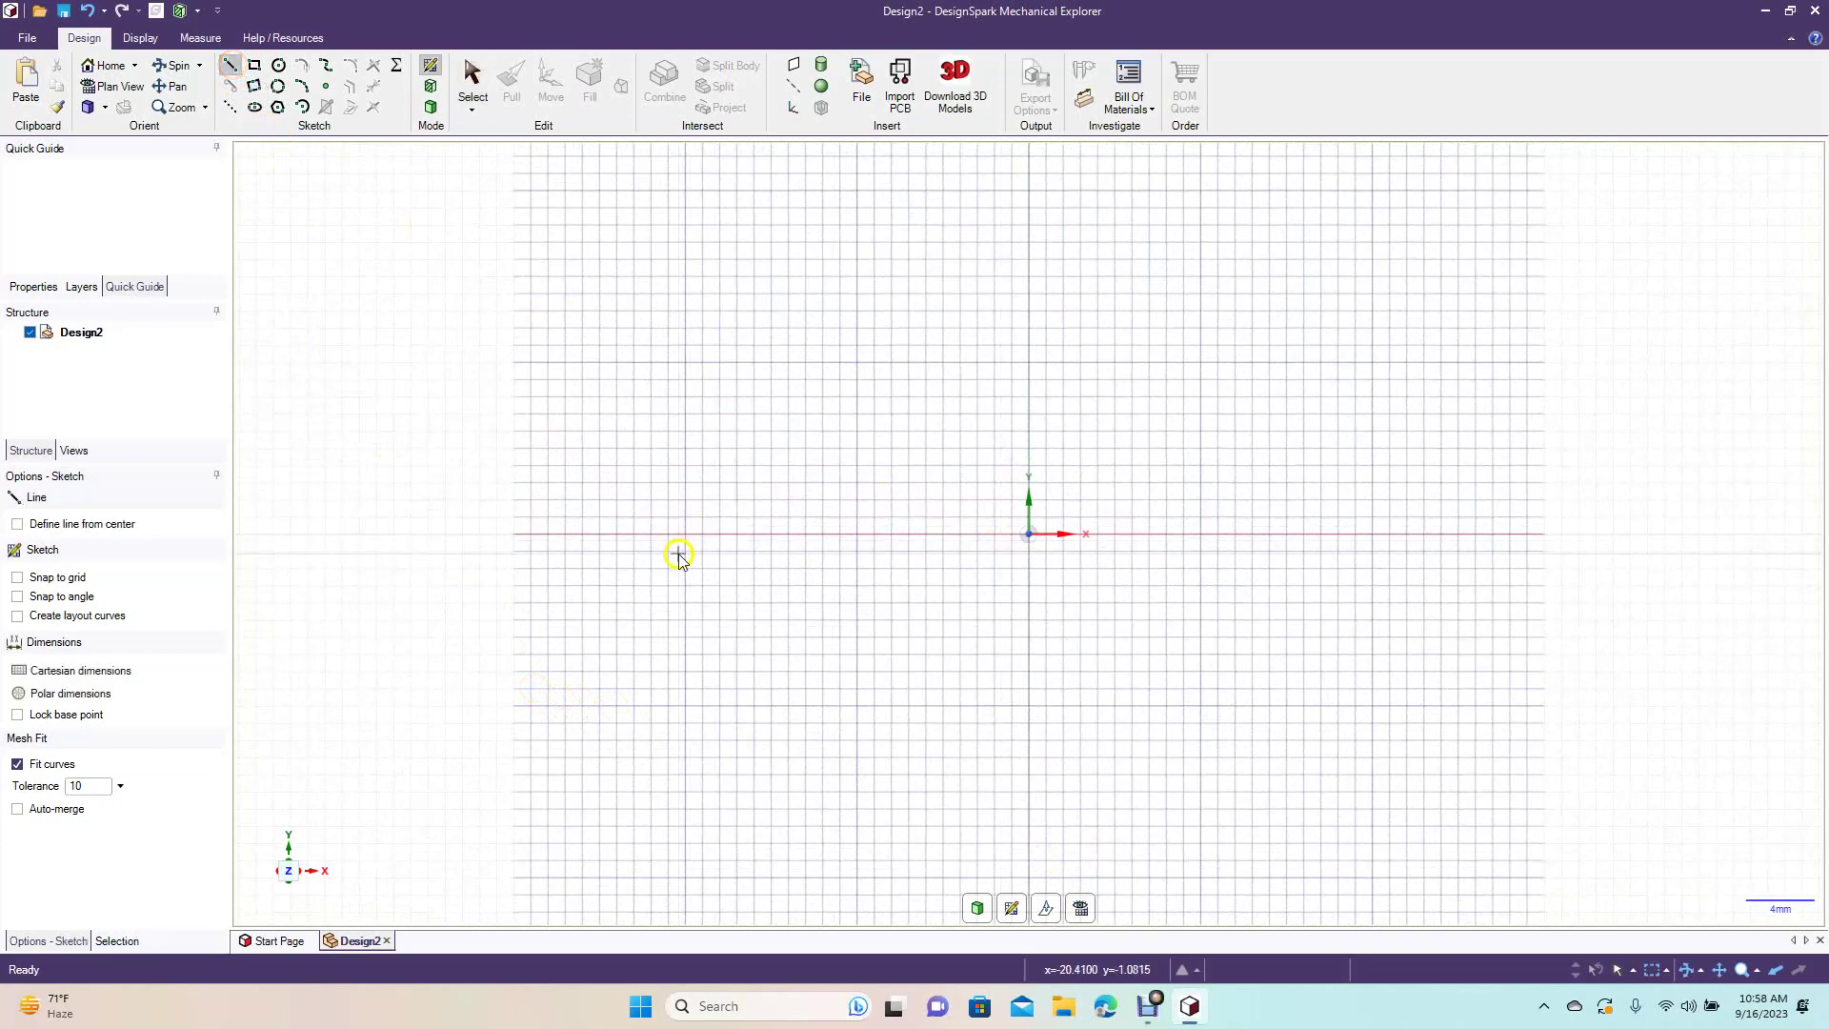
{"action": "left_click", "coordinate": [63, 580]}
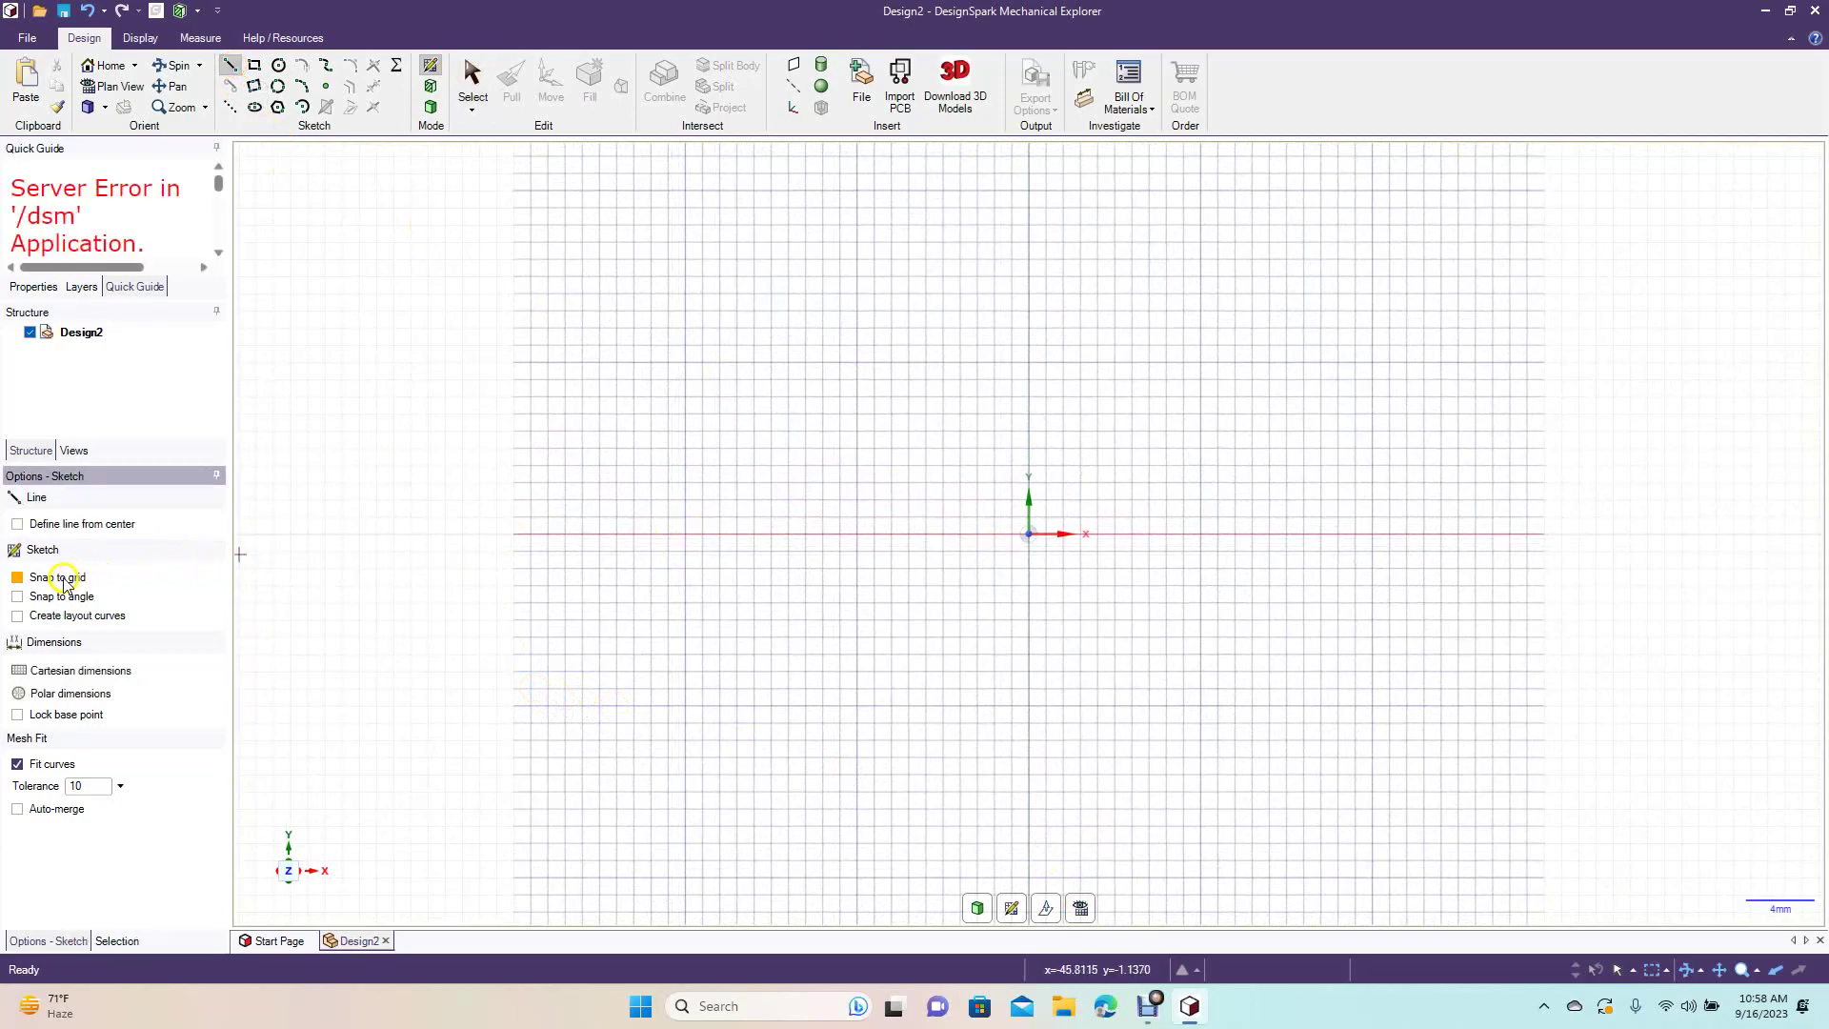
{"action": "left_click", "coordinate": [690, 533]}
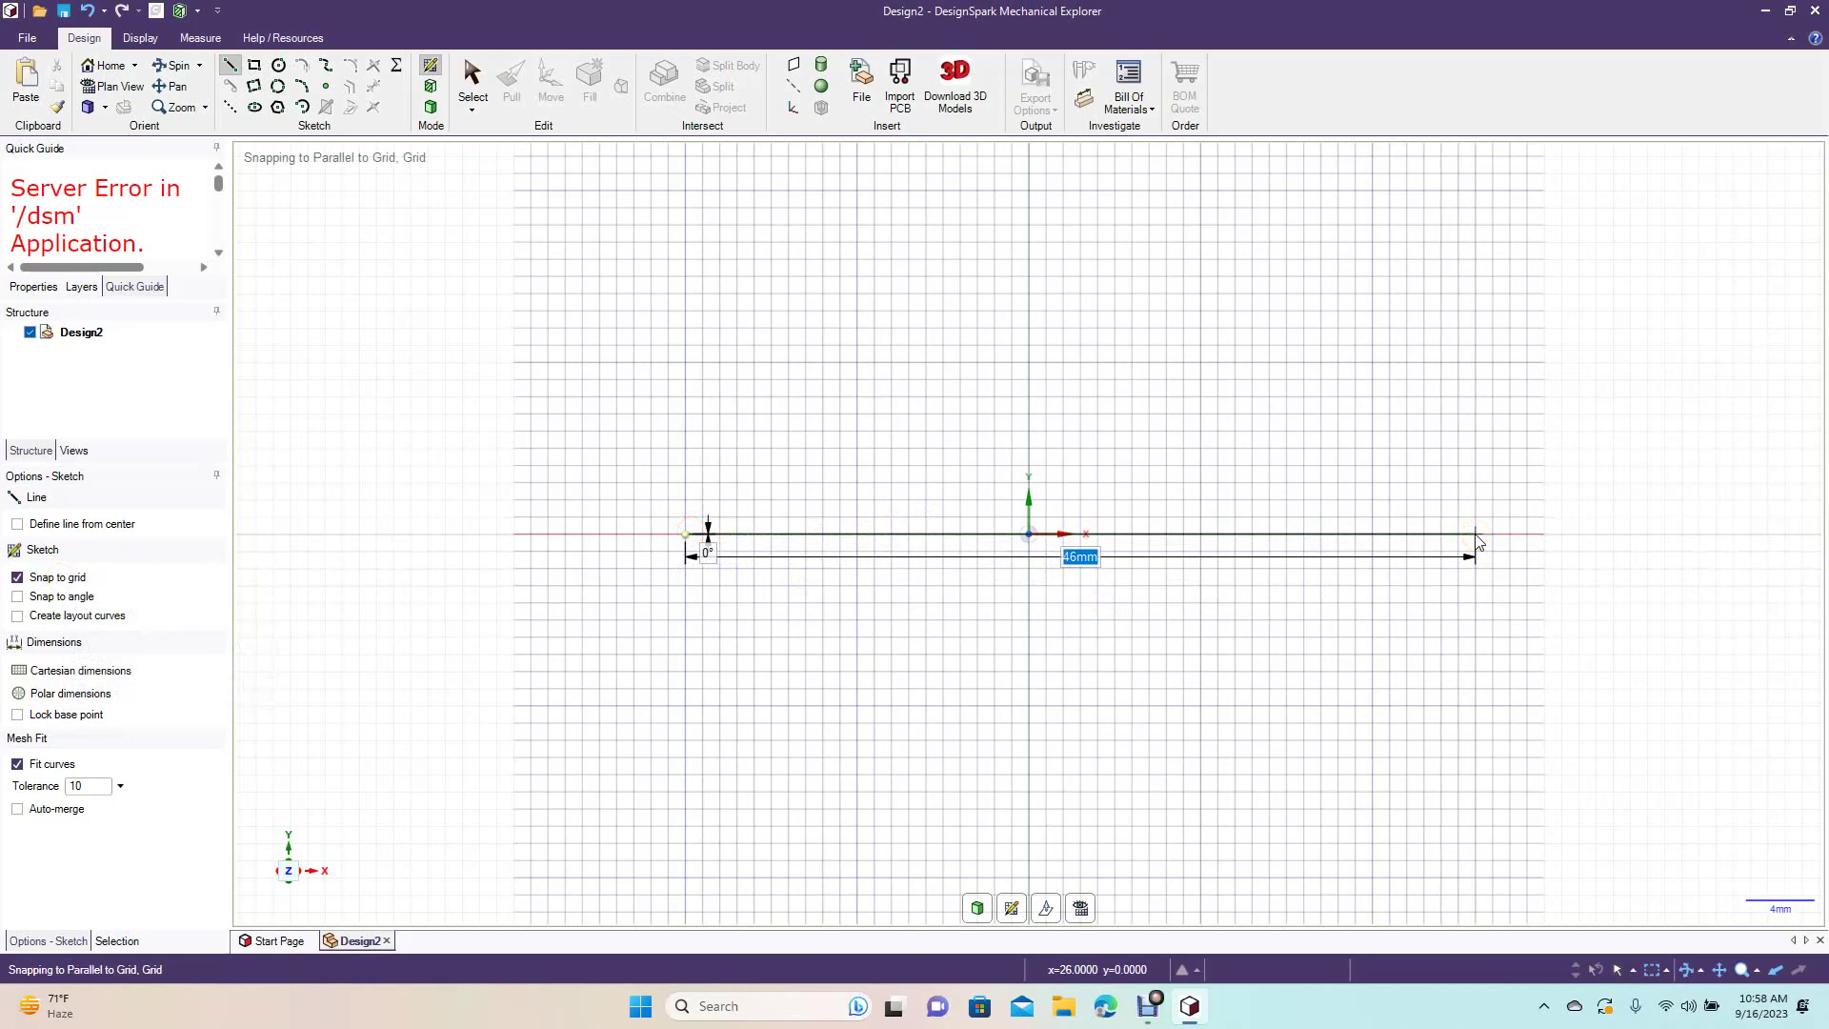
{"action": "type", "text": "5in"}
{"action": "key", "text": "Return"}
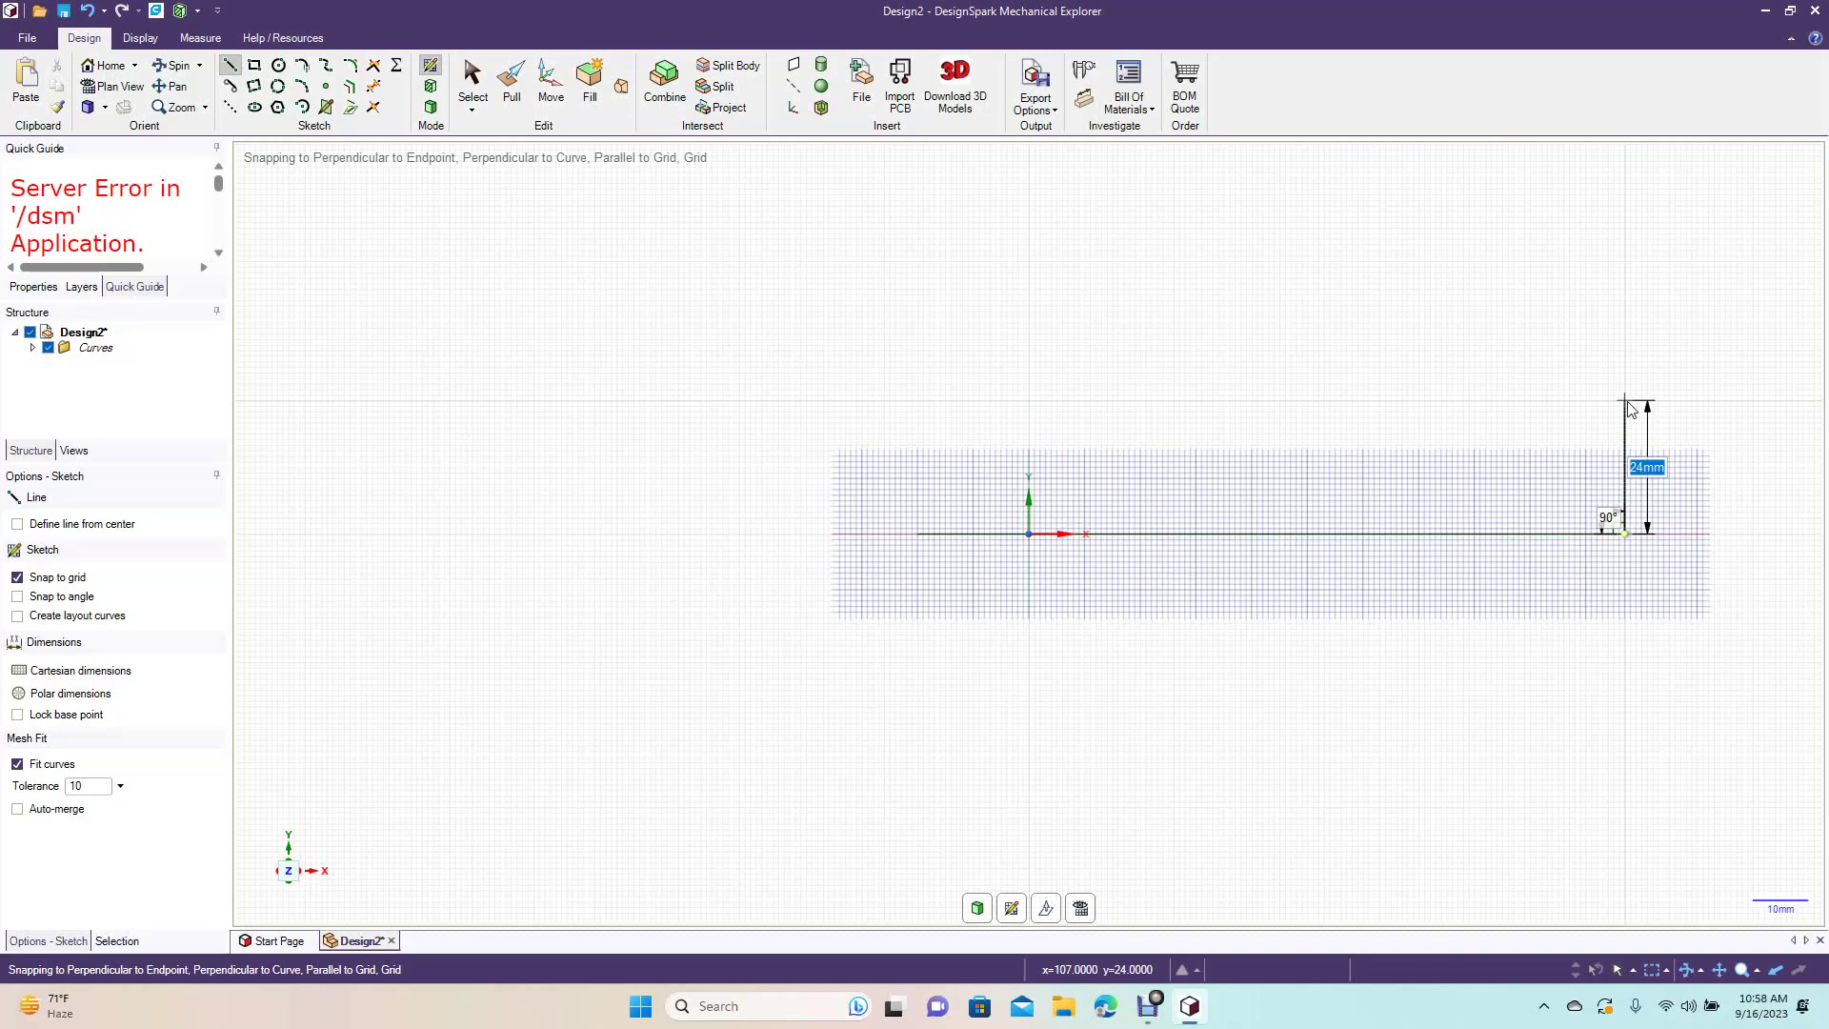
Step: Draw a 30.2 mm vertical line up from the baseline's far end and a sloped line back to 2 mm above its start
{"action": "type", "text": "30.2"}
{"action": "left_click", "coordinate": [1625, 368]}
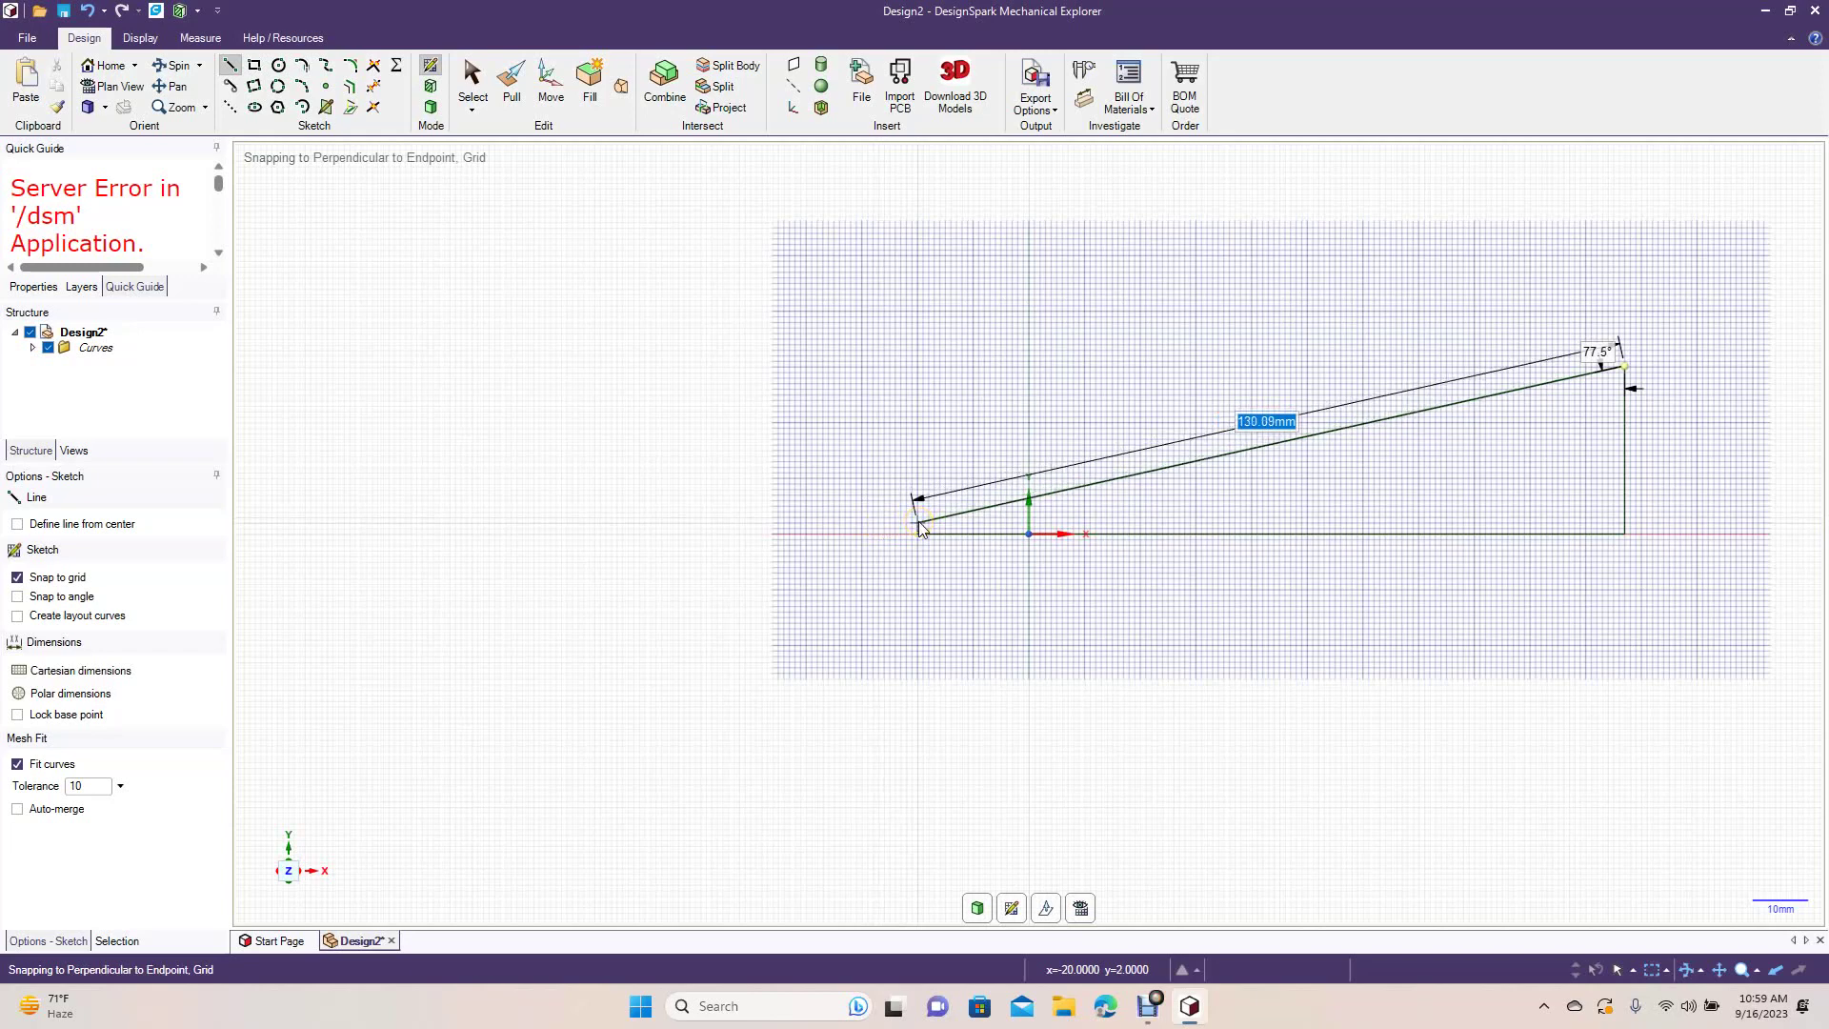
{"action": "left_click", "coordinate": [919, 524]}
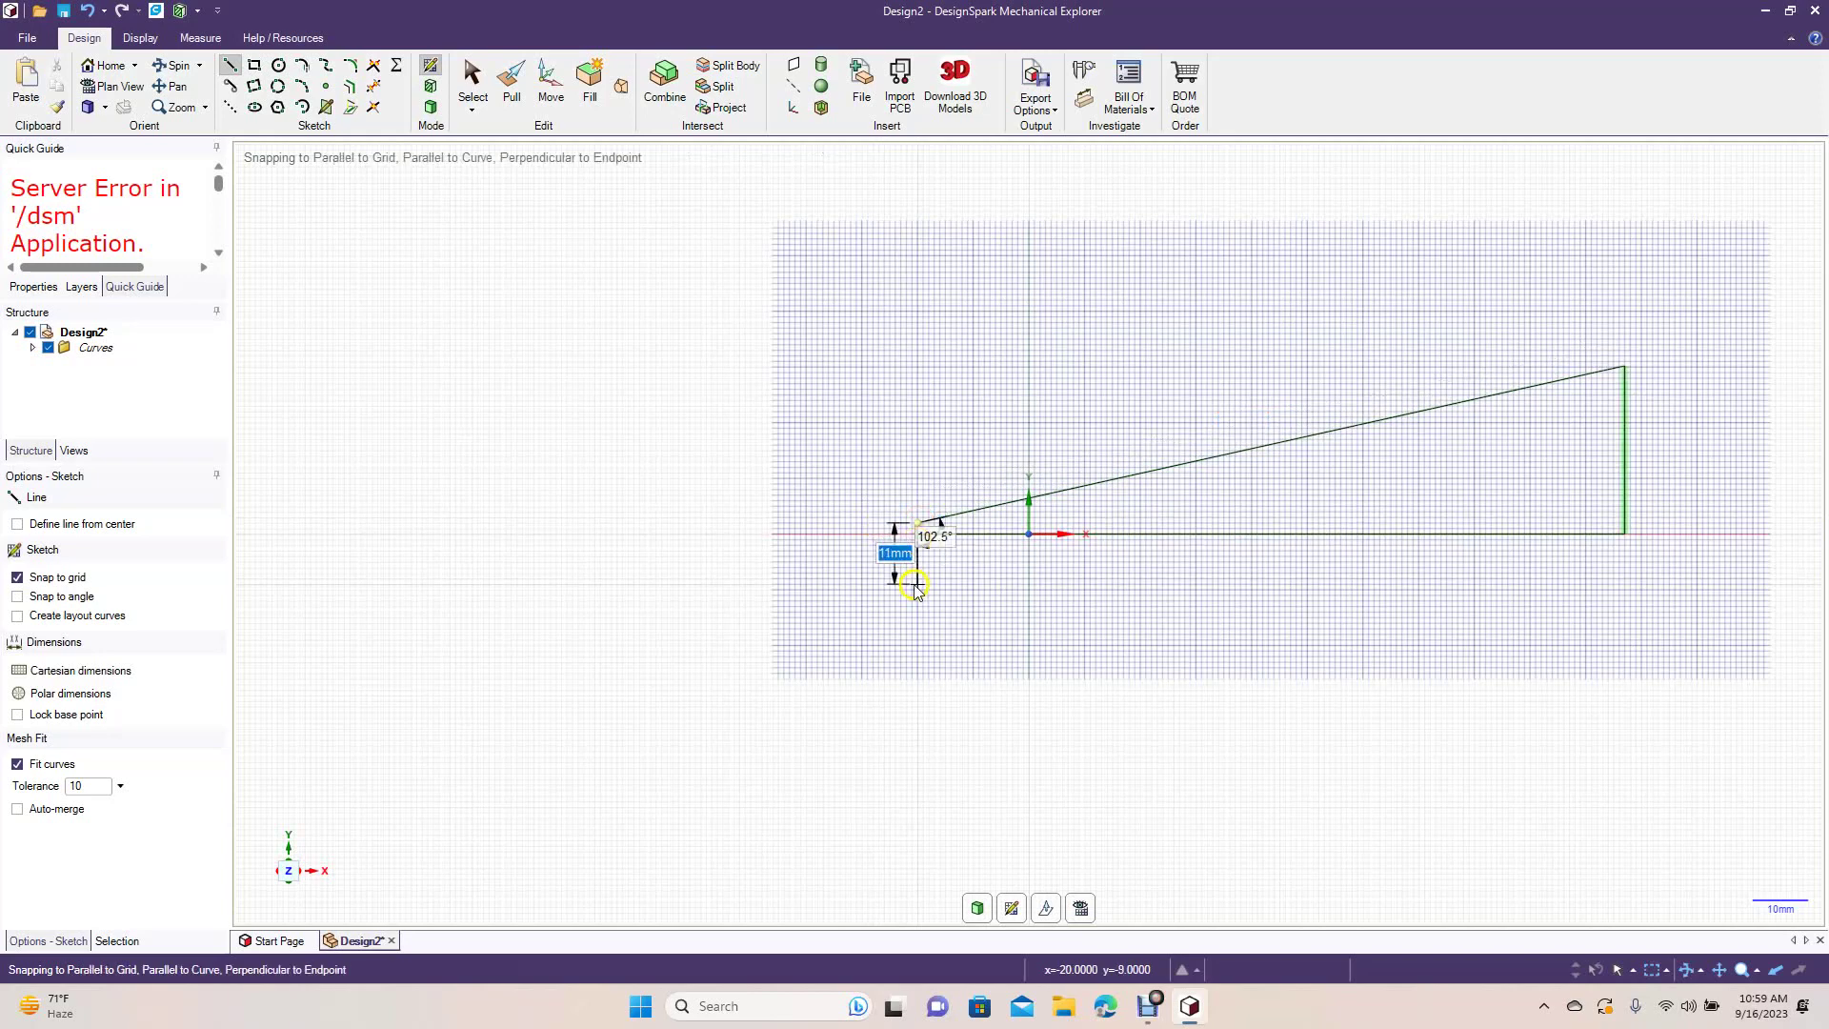
Step: Close the wedge's thin end with an 11 mm vertical line and trim the part hanging below the baseline
{"action": "left_click", "coordinate": [914, 585]}
{"action": "left_click", "coordinate": [473, 84]}
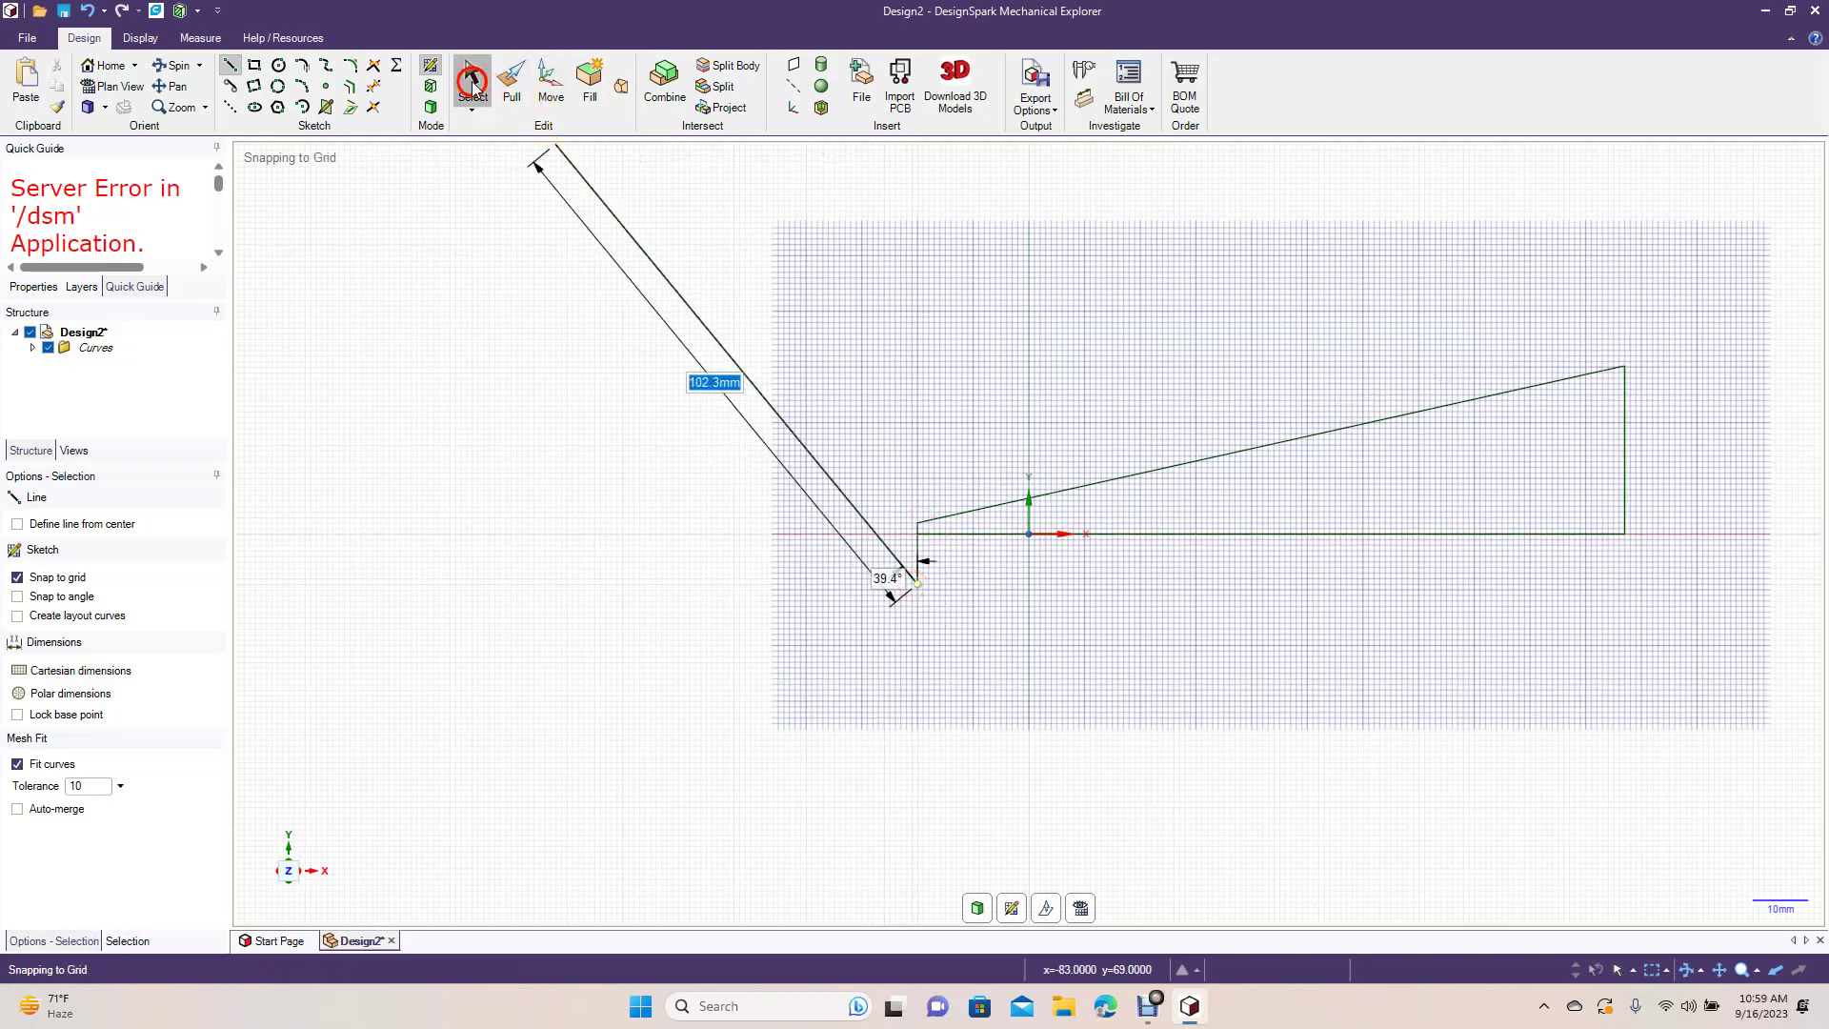
{"action": "left_click", "coordinate": [369, 86]}
{"action": "left_click", "coordinate": [914, 569]}
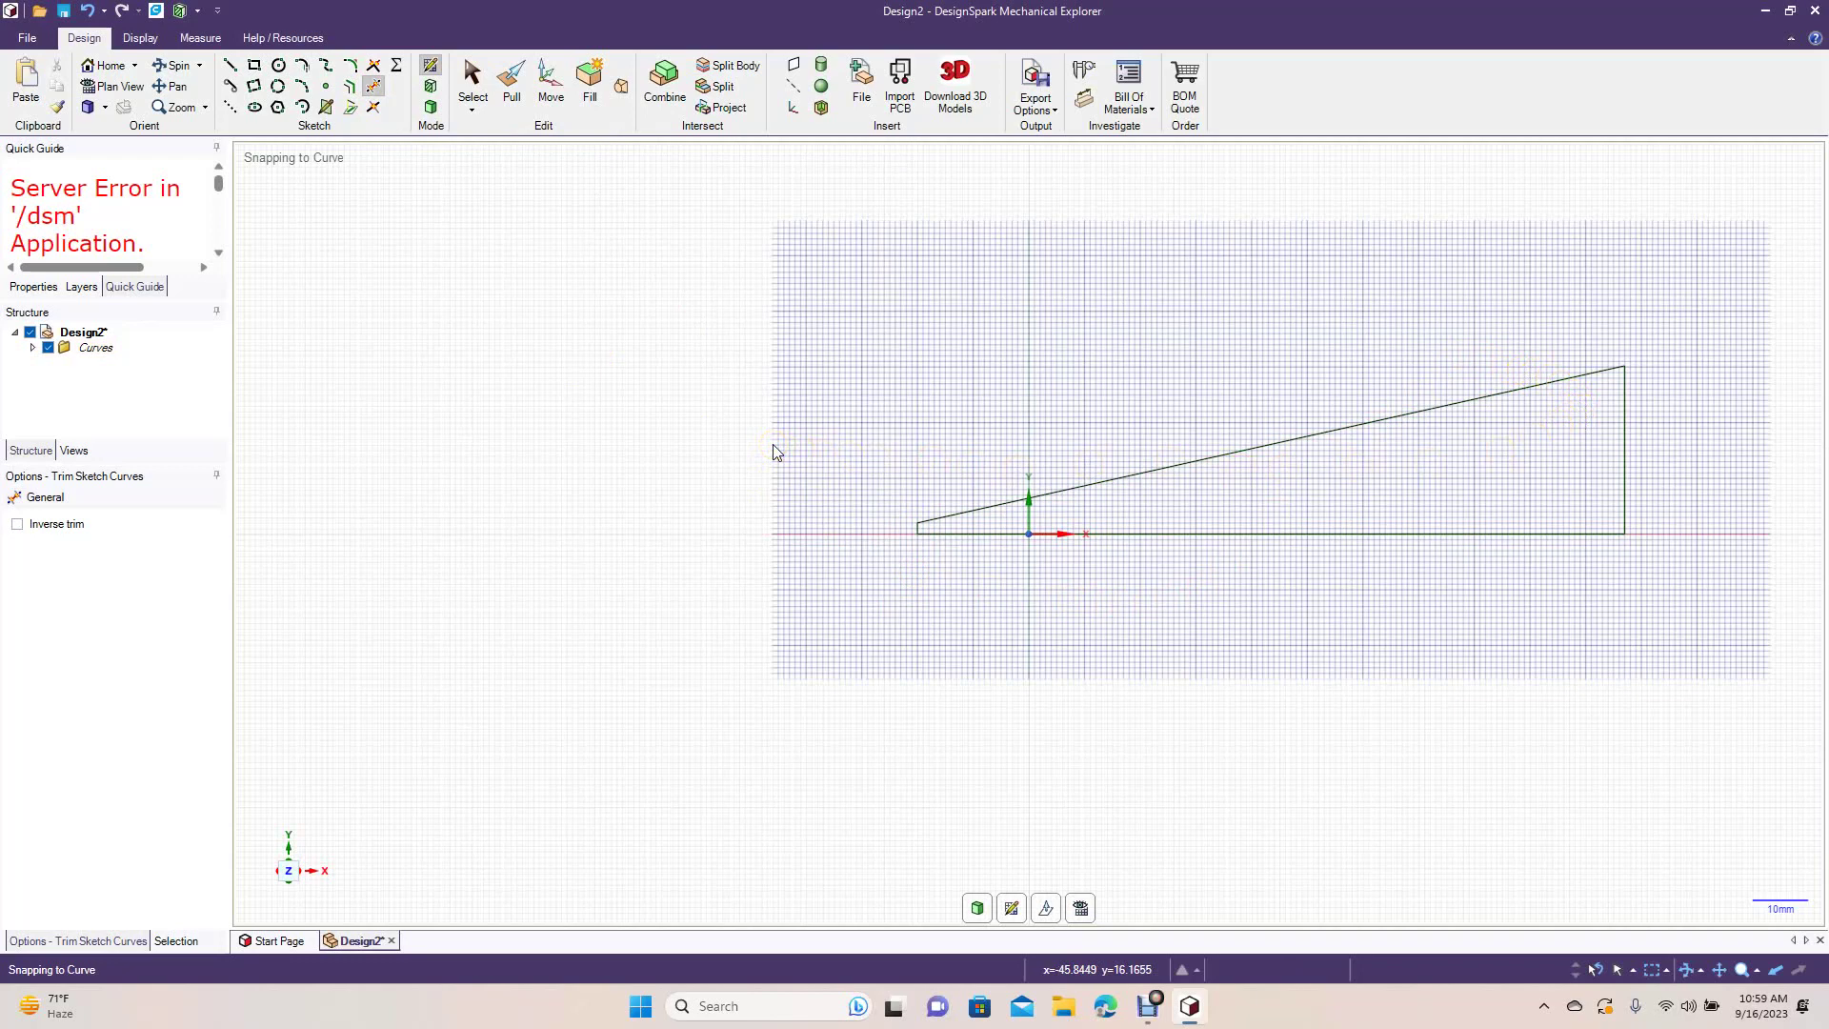
Step: Consult the Untitled reference drawing on the desktop and extrude the closed wedge profile 26 mm into a solid in DesignSpark Mechanical
{"action": "left_click", "coordinate": [1767, 12]}
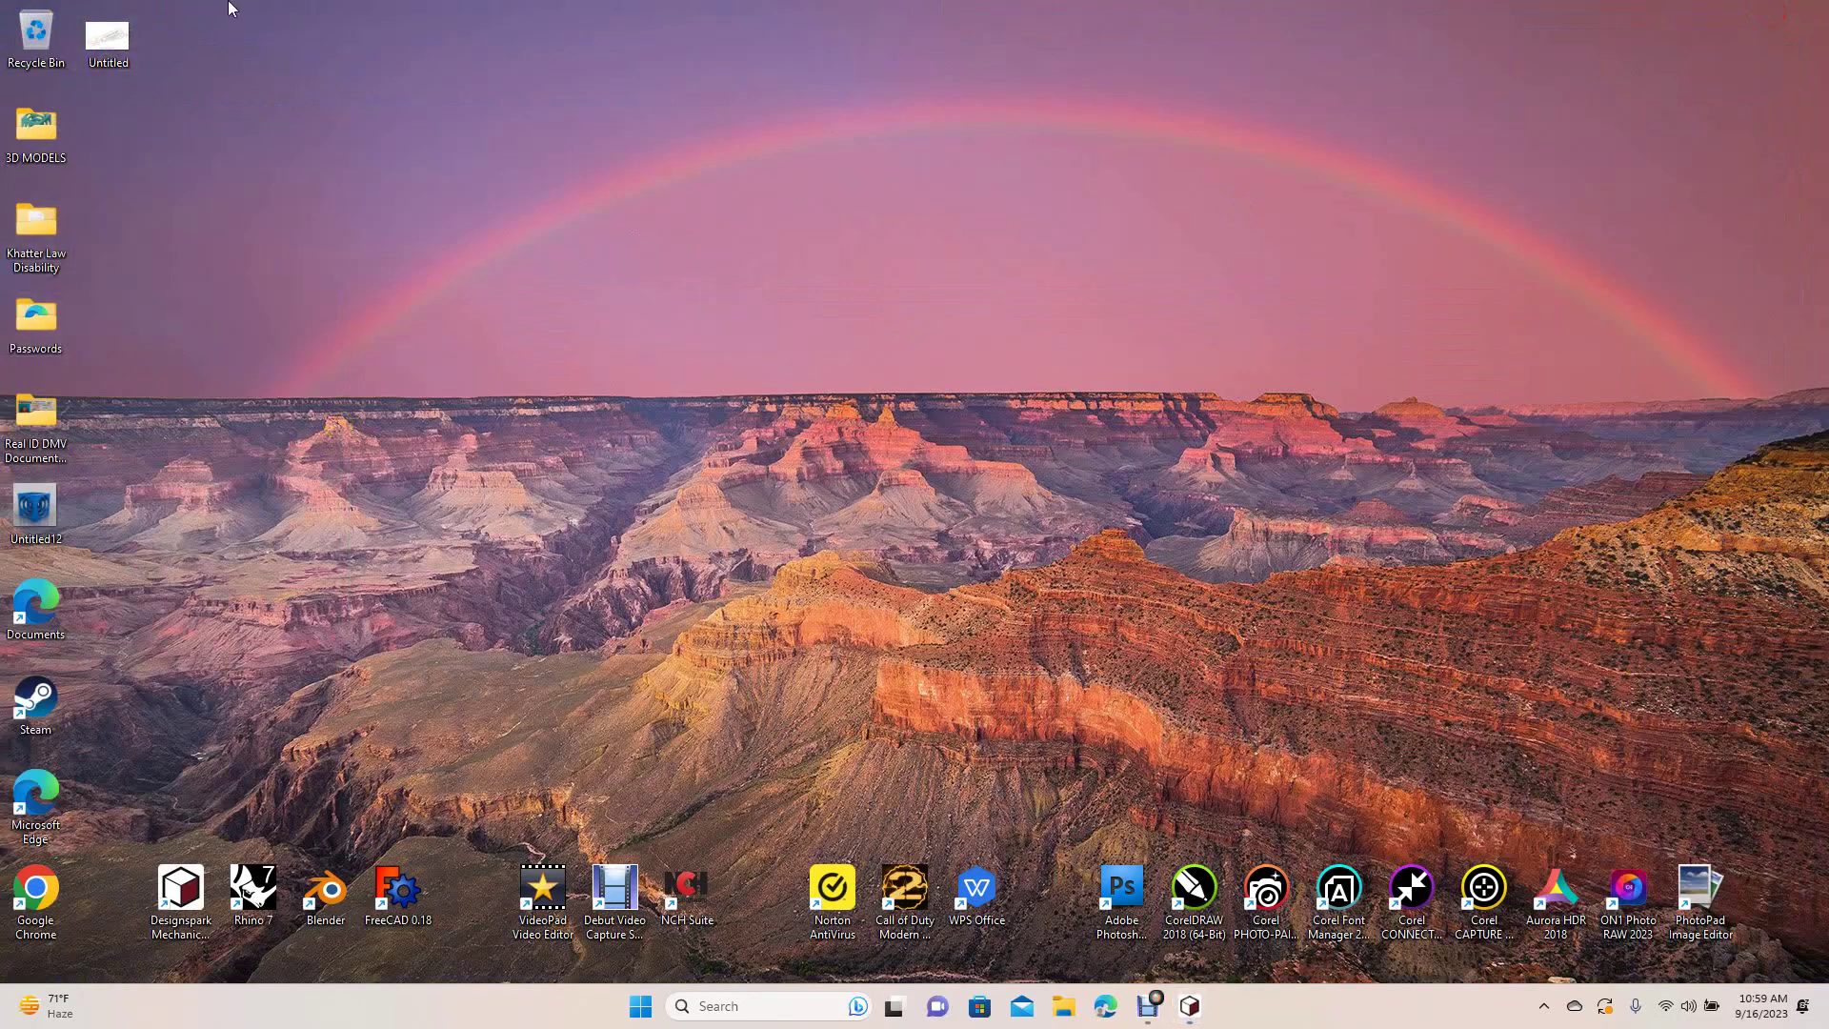
{"action": "left_click", "coordinate": [107, 46]}
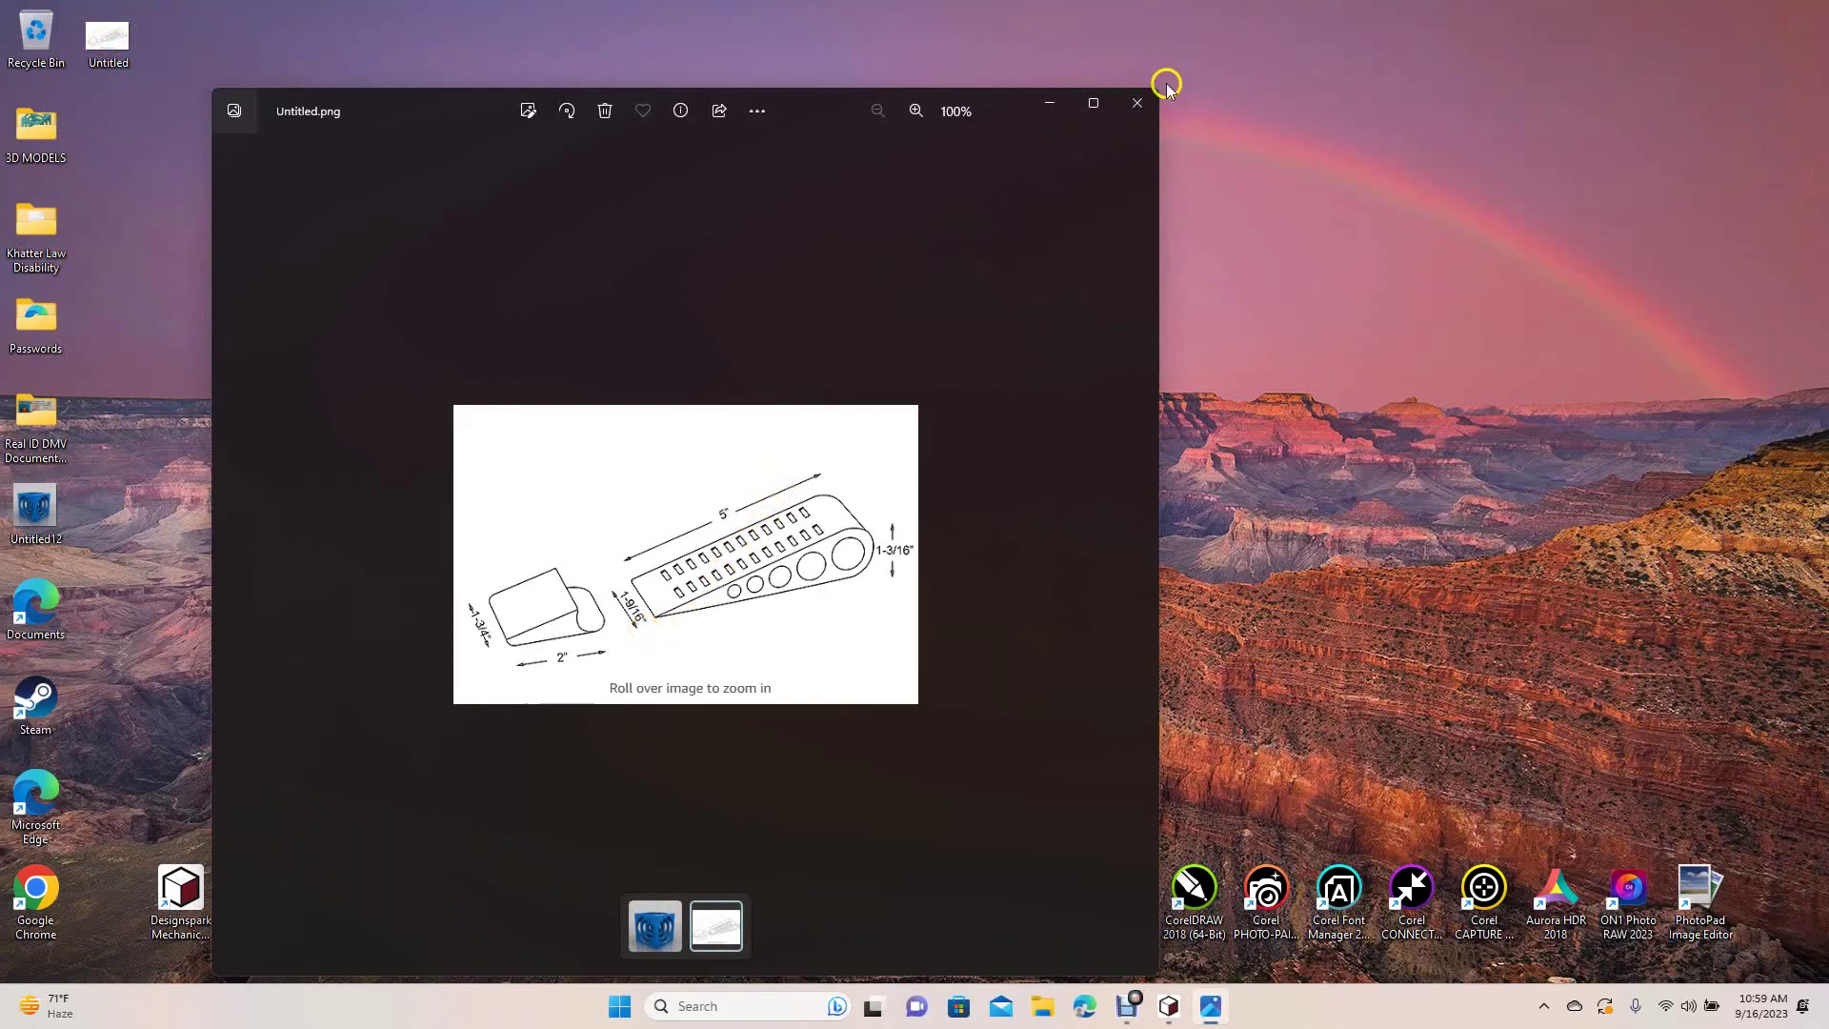
{"action": "left_click", "coordinate": [1139, 105]}
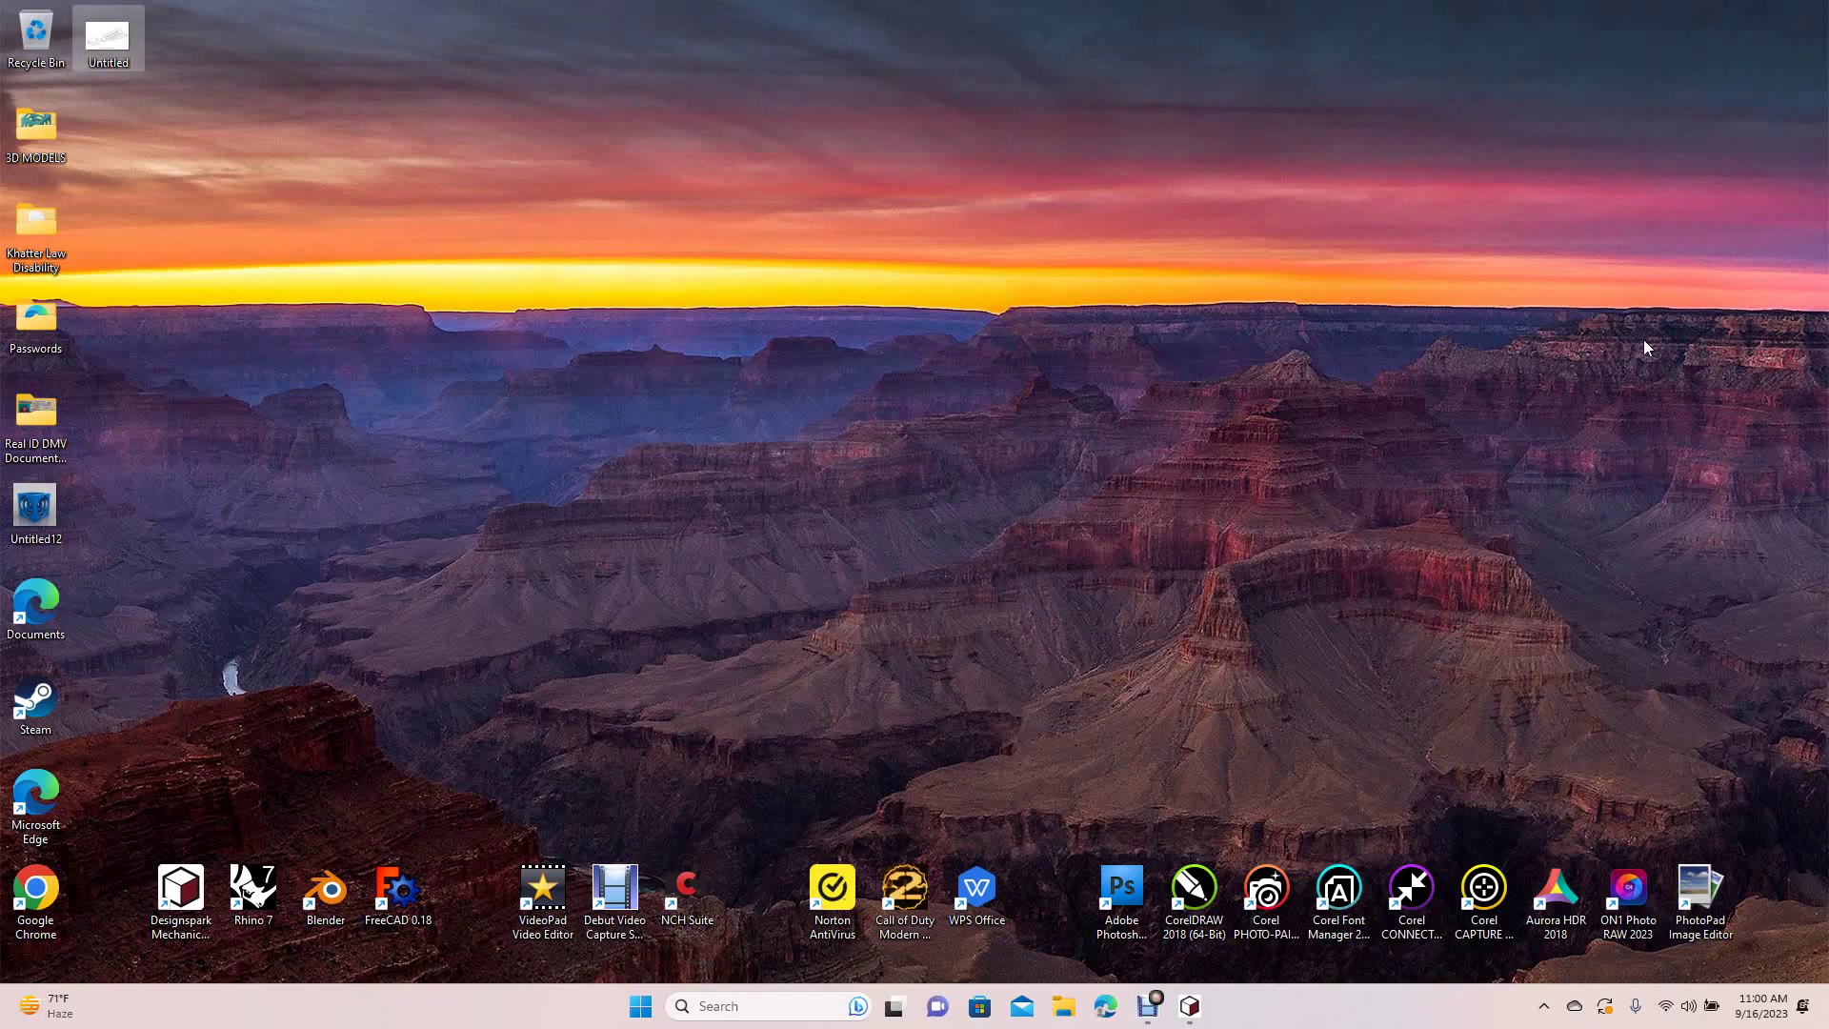
{"action": "left_click", "coordinate": [1190, 1008]}
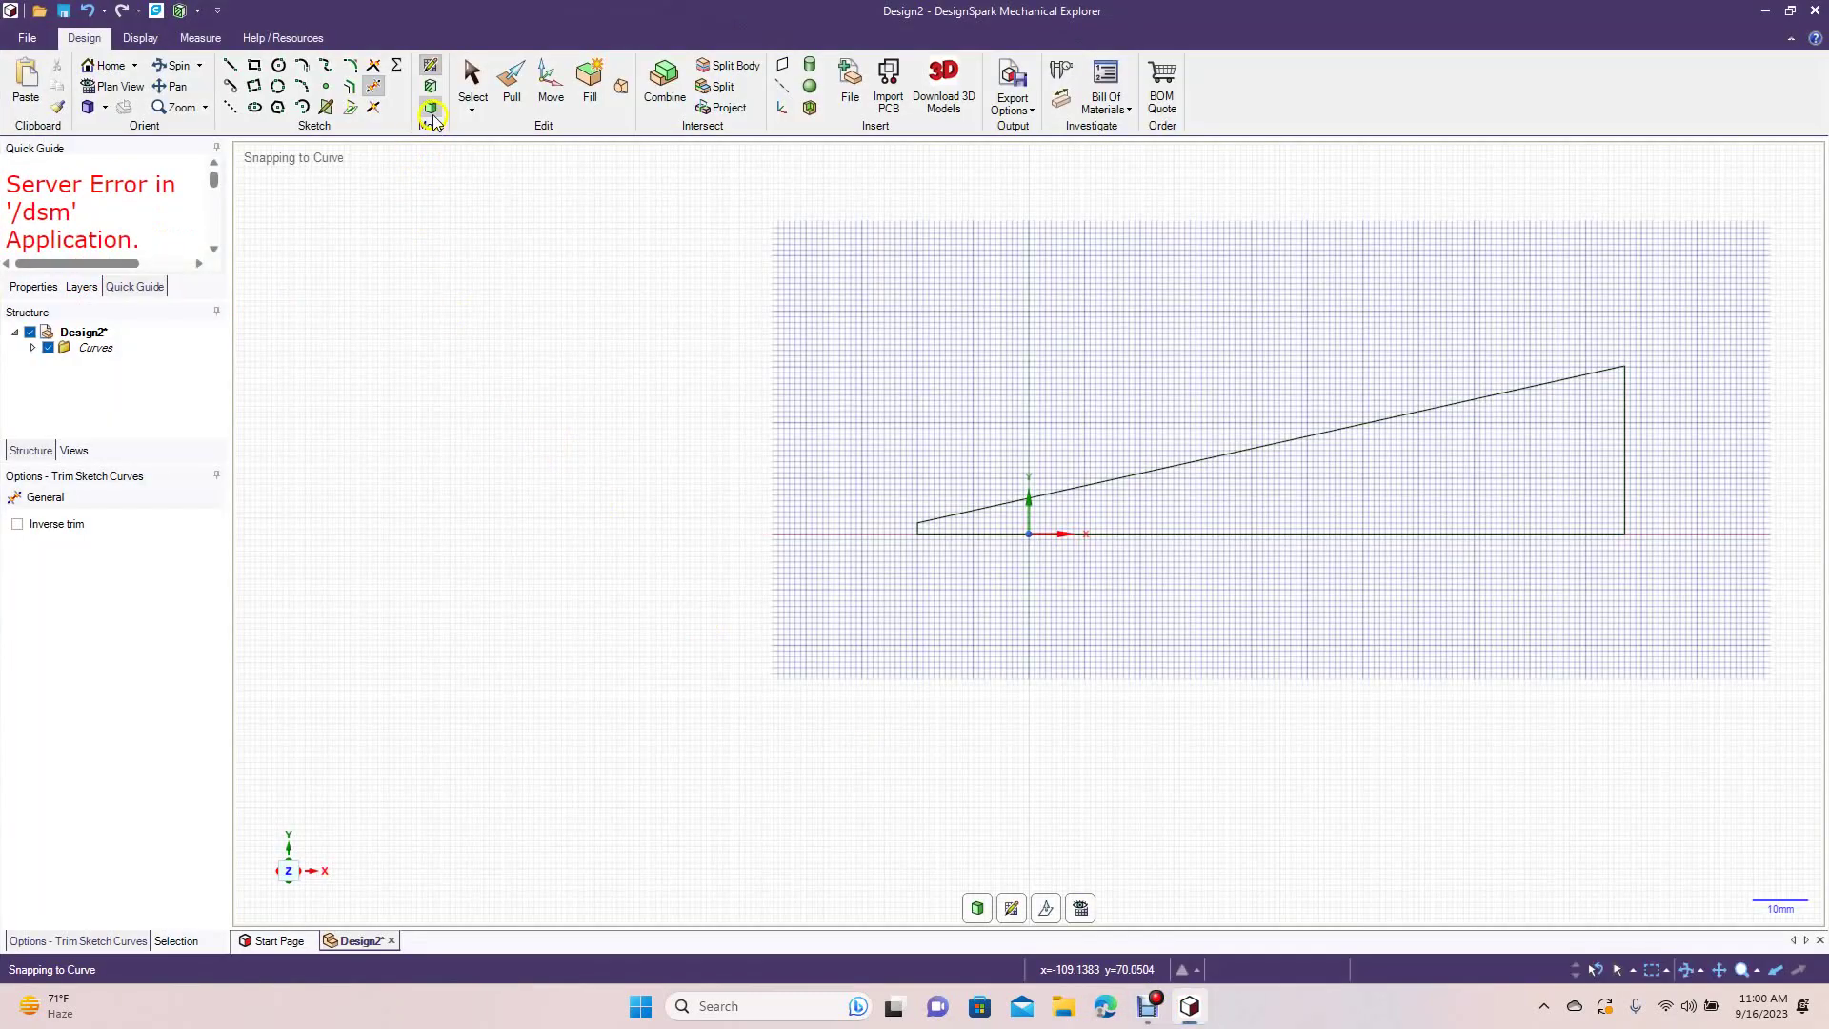
{"action": "left_click", "coordinate": [431, 112]}
{"action": "left_click", "coordinate": [155, 65]}
{"action": "left_click_drag", "start_coordinate": [667, 428], "coordinate": [552, 489]}
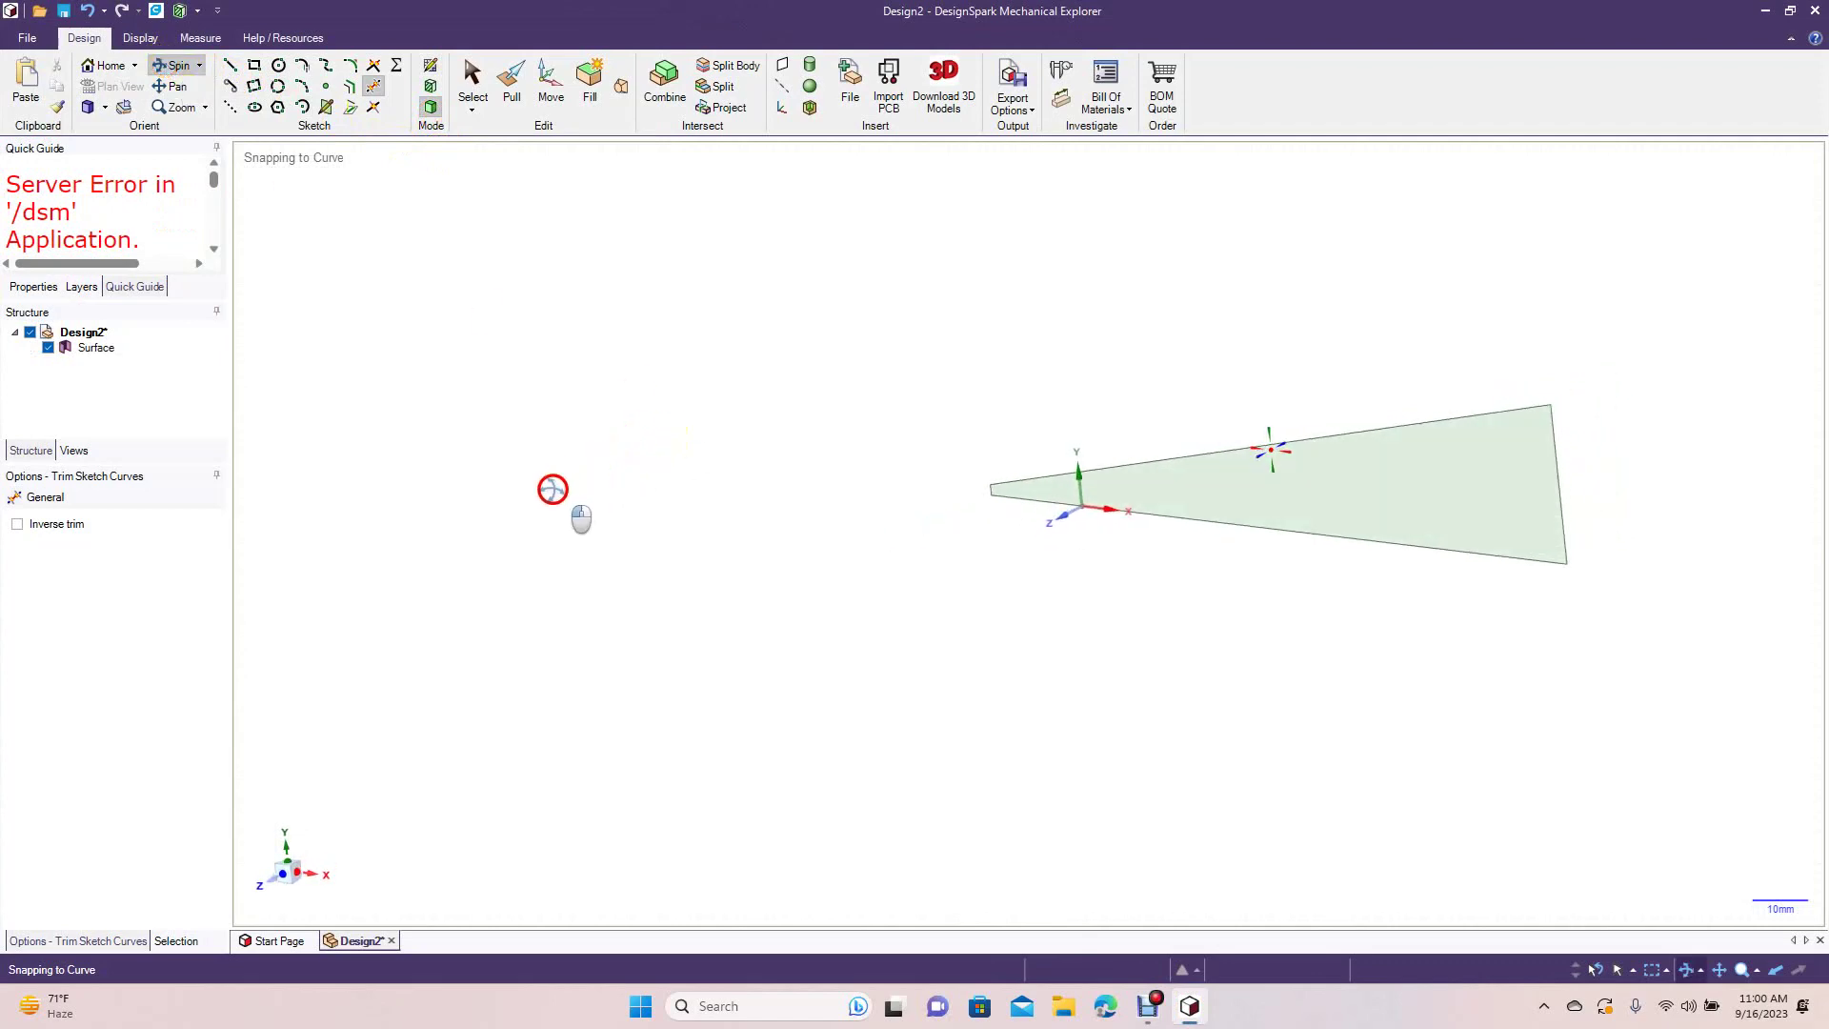
{"action": "left_click", "coordinate": [513, 88]}
{"action": "left_click", "coordinate": [1293, 492]}
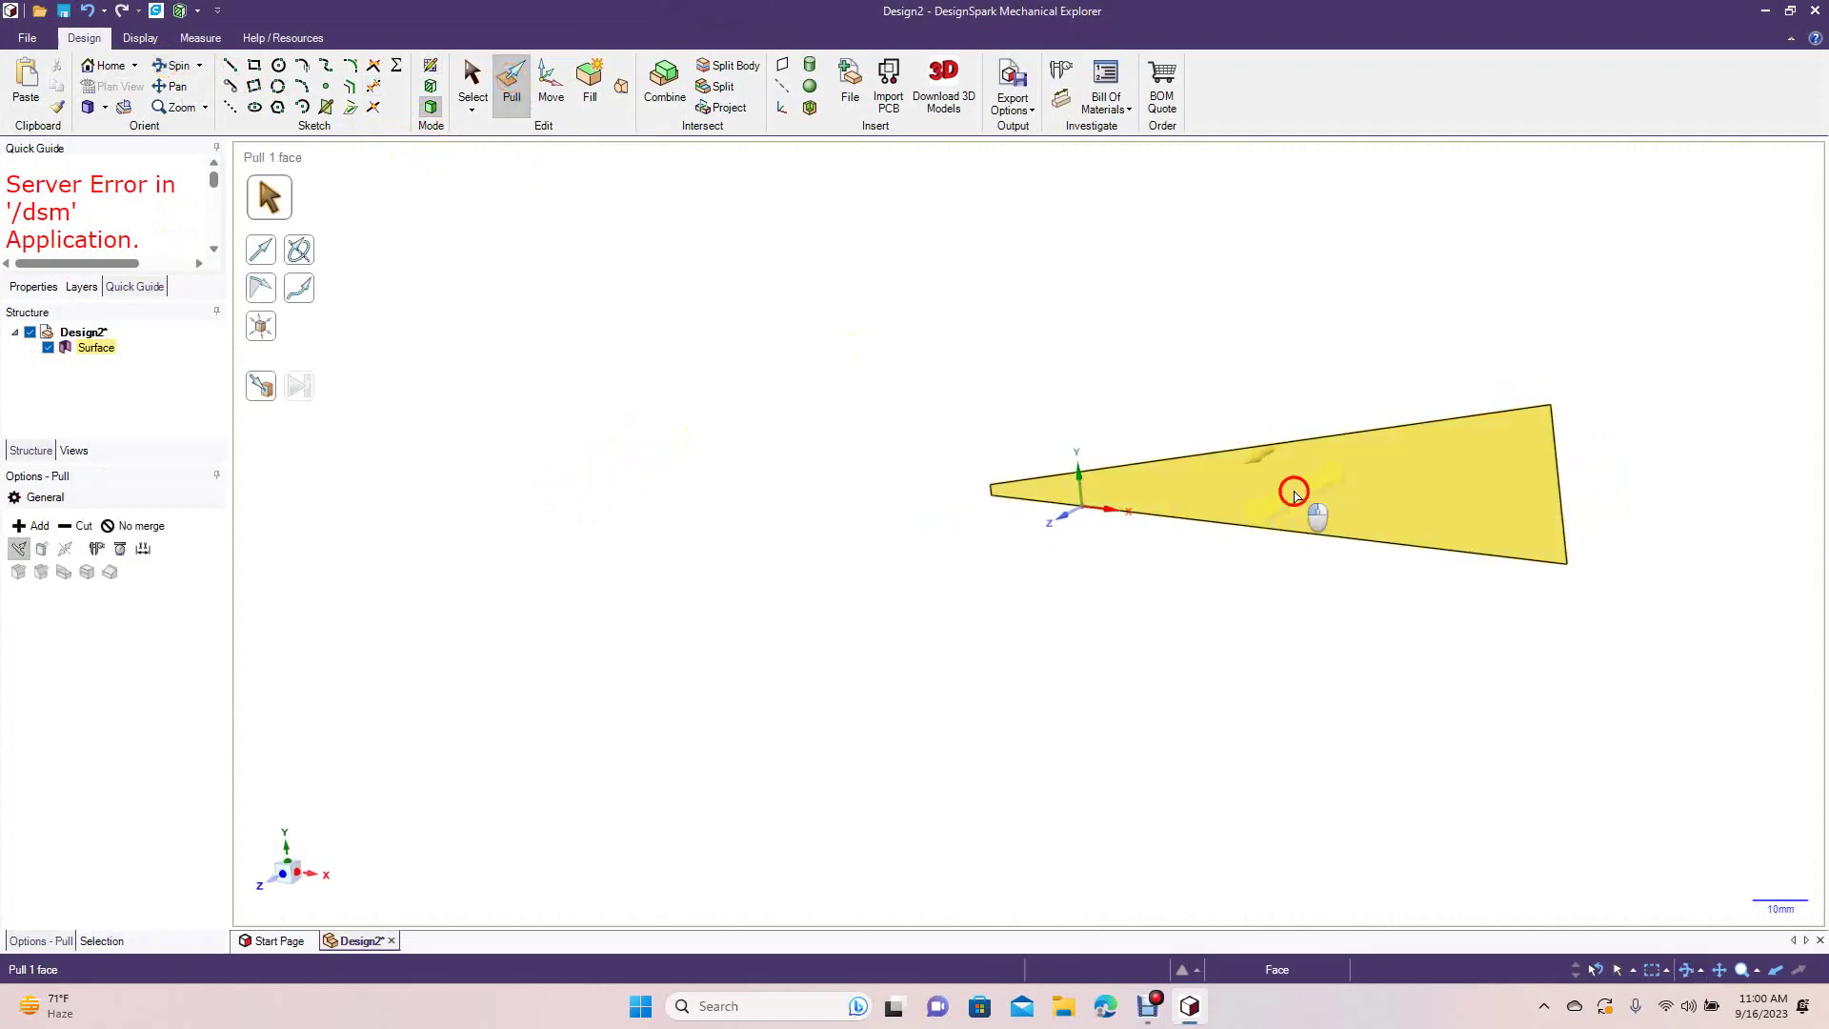
{"action": "type", "text": "26"}
{"action": "key", "text": "Return"}
{"action": "left_click", "coordinate": [897, 371]}
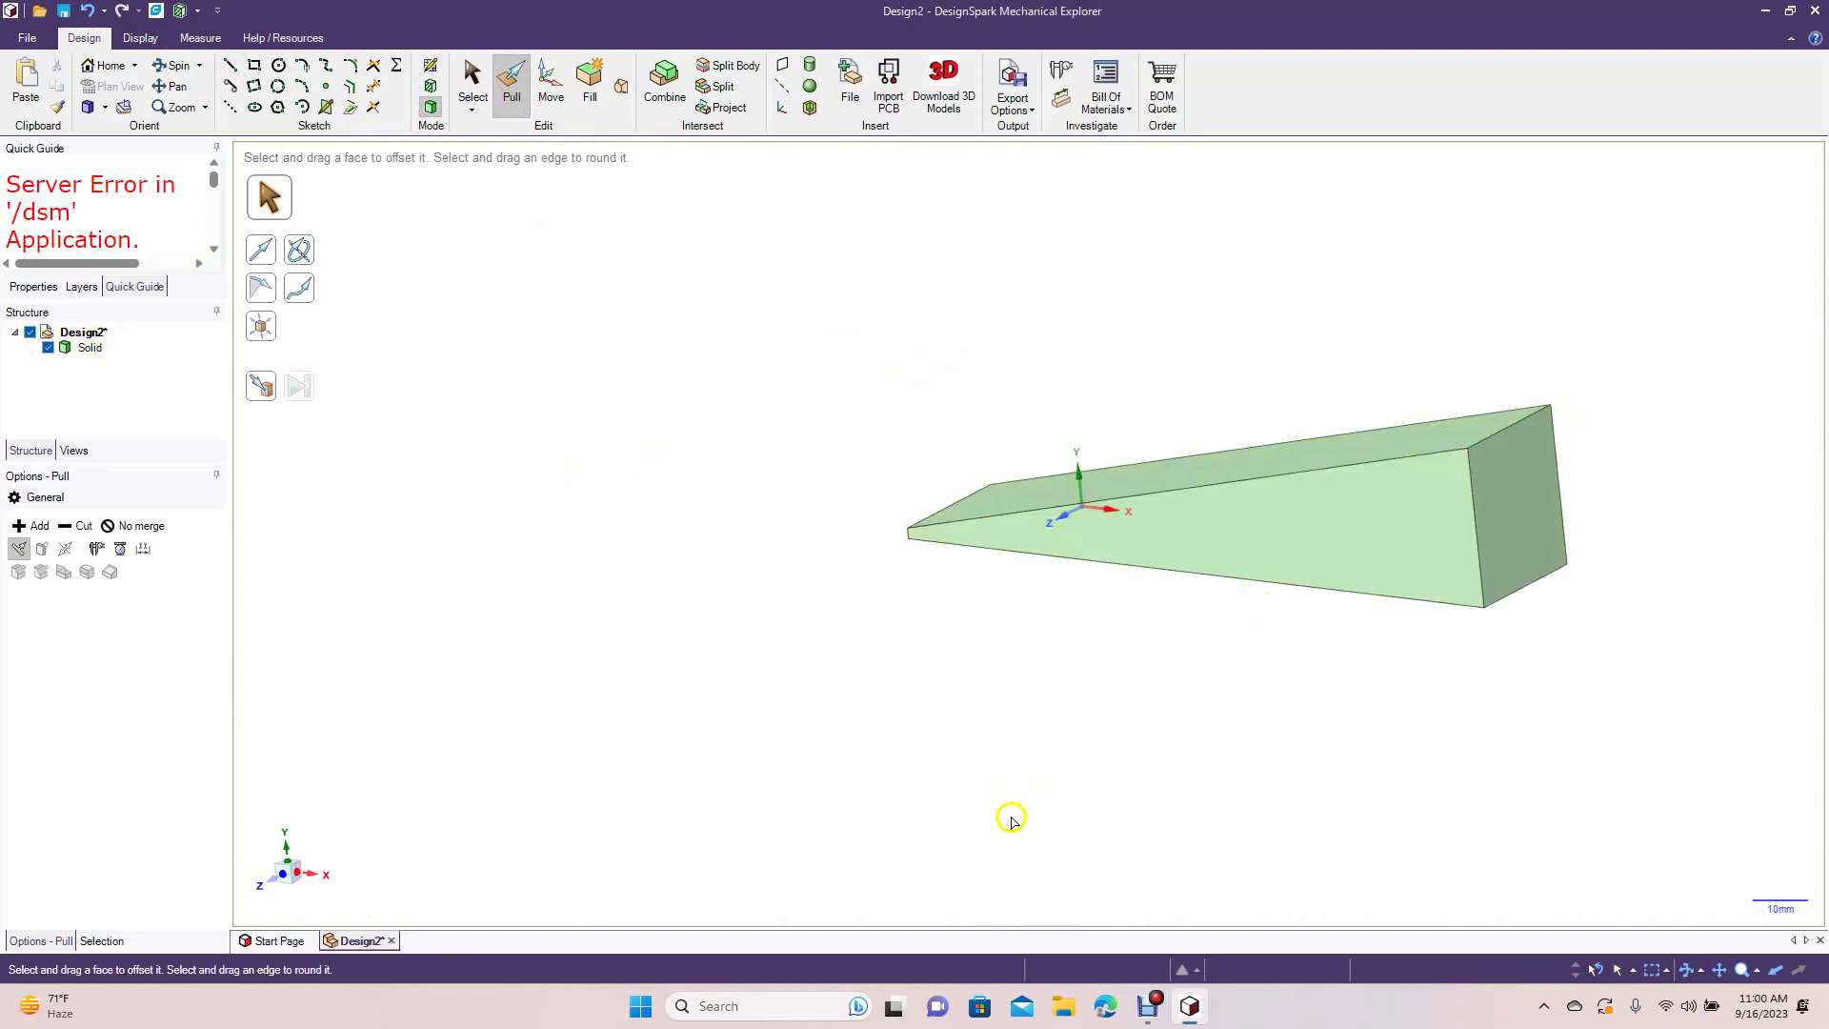
Step: Recheck the Untitled reference drawing and round the upper edge of the wedge's thick end to a radius of about 6.92 mm
{"action": "left_click", "coordinate": [1789, 11]}
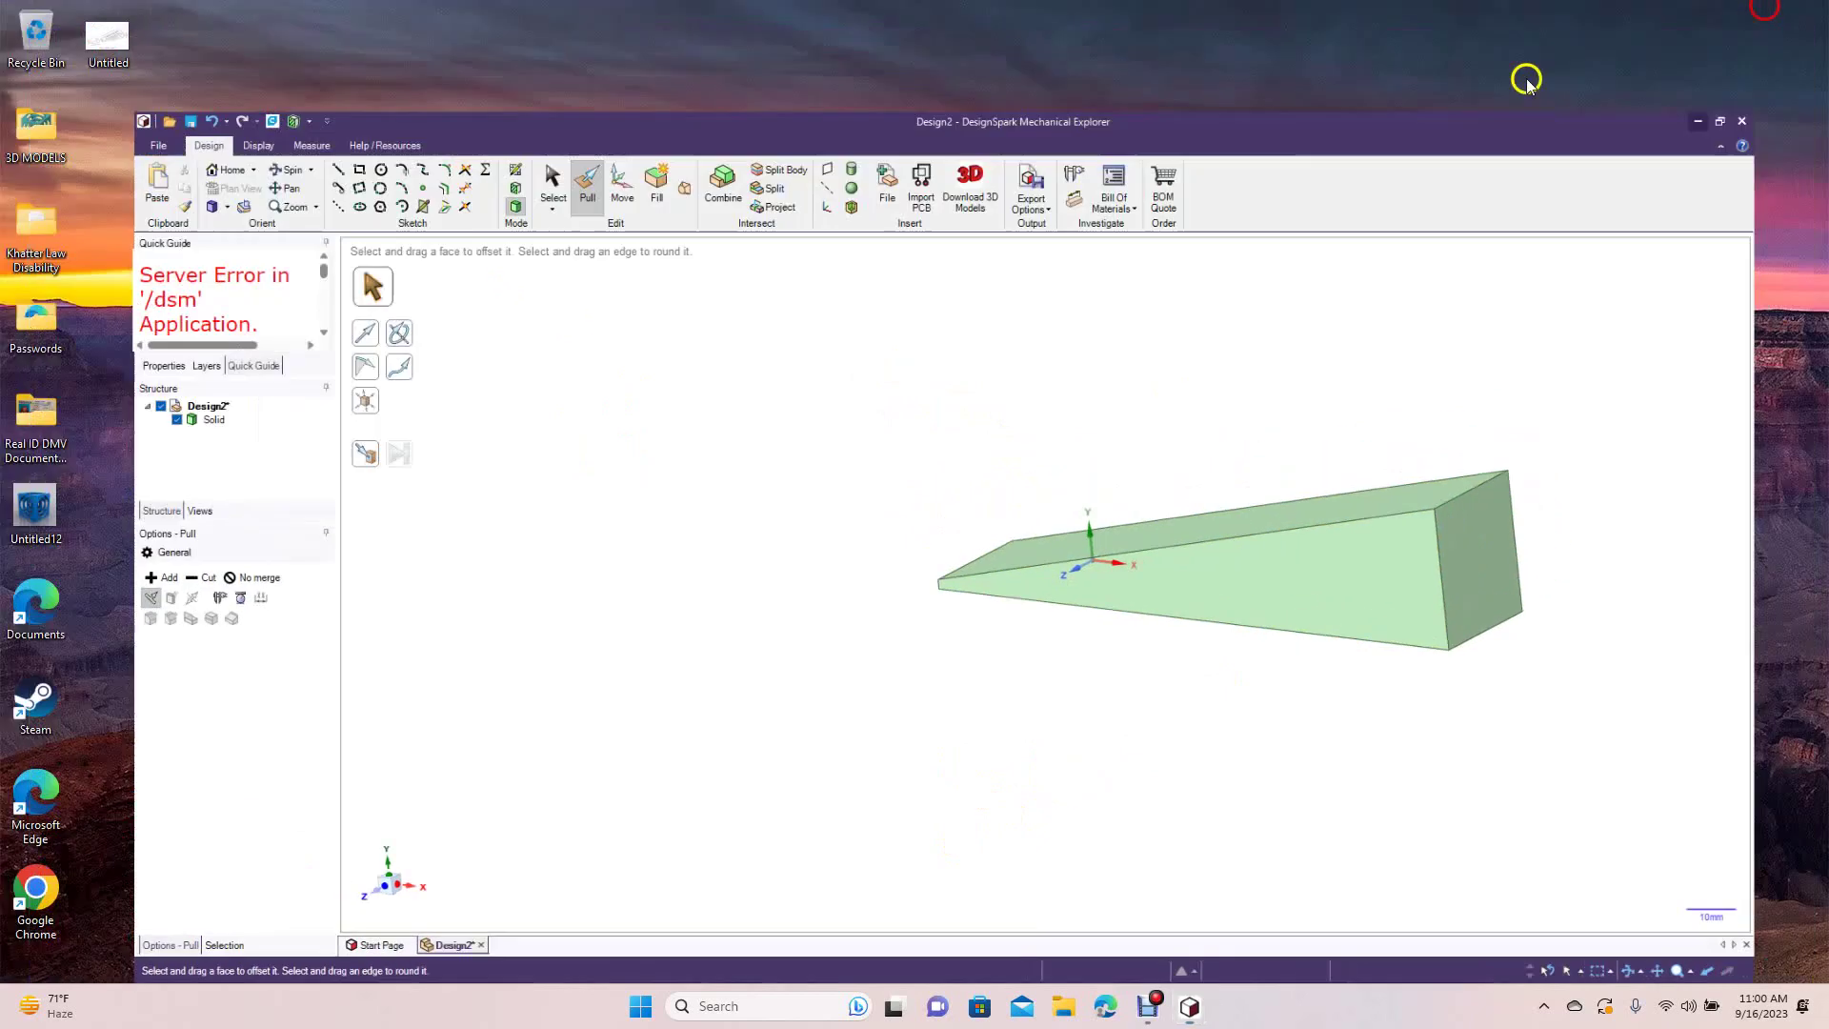
{"action": "double_click", "coordinate": [103, 40]}
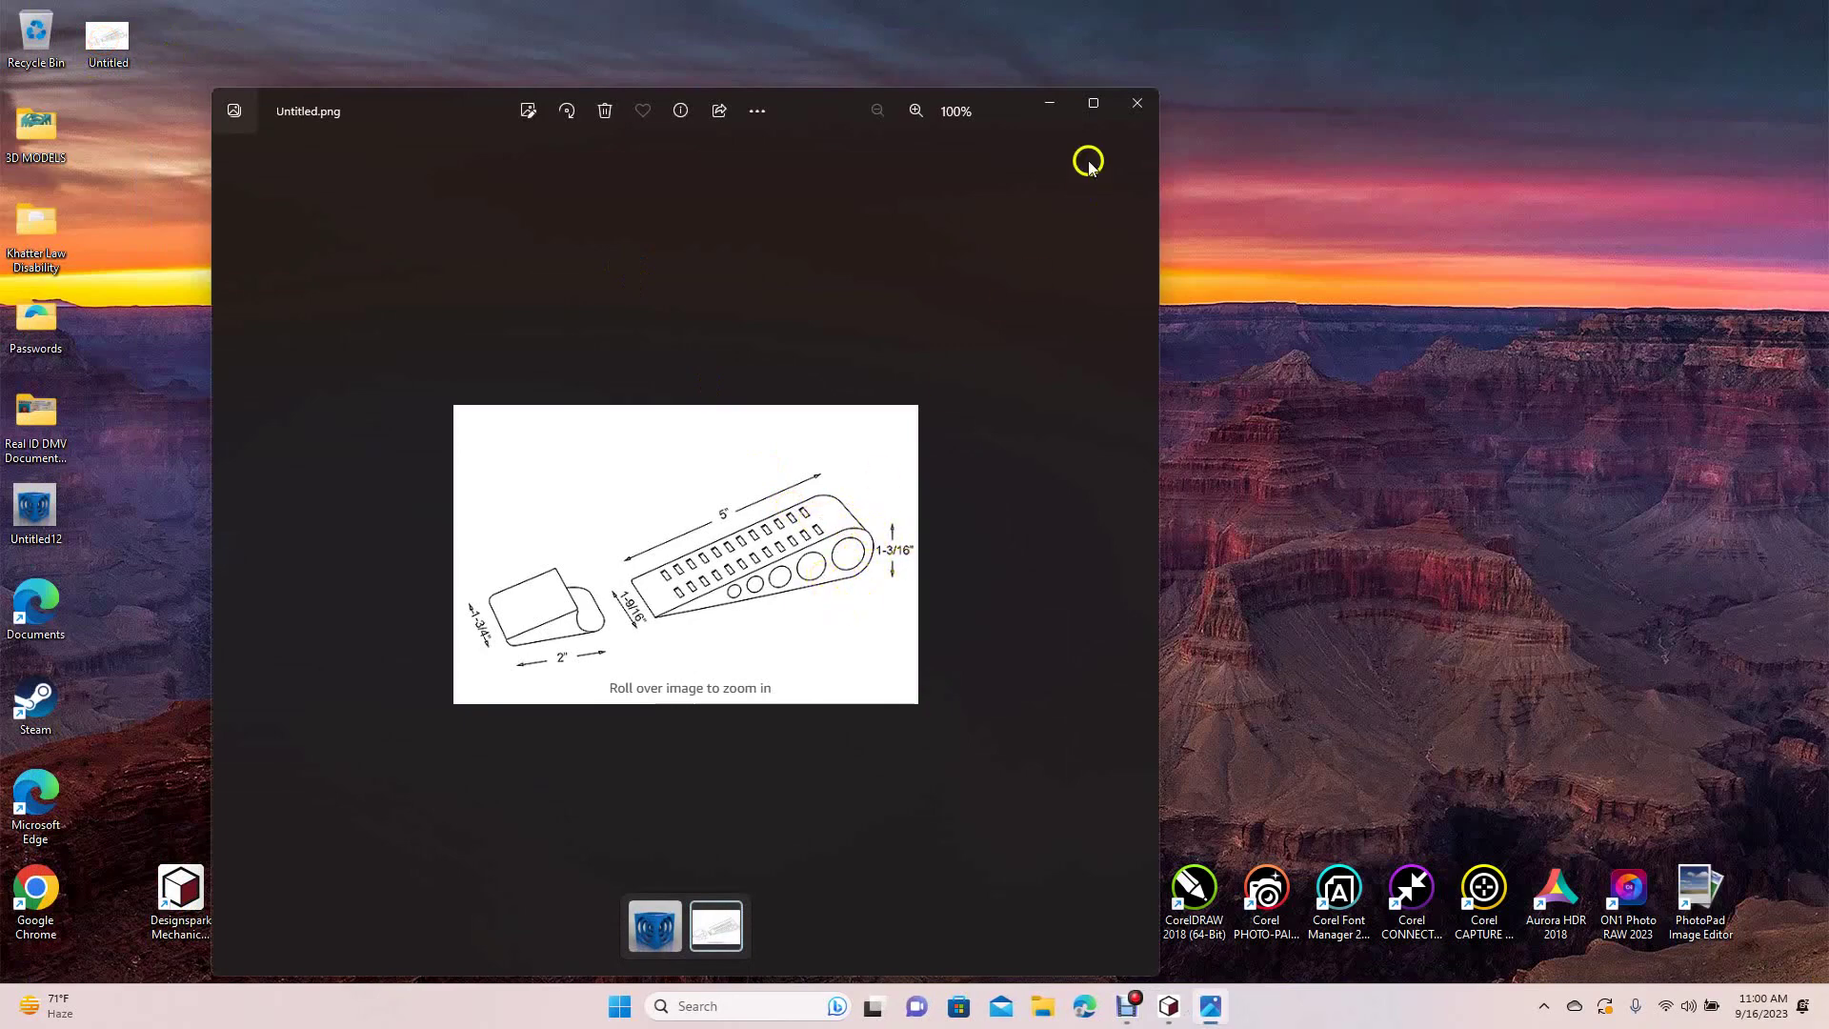
{"action": "left_click", "coordinate": [1136, 102]}
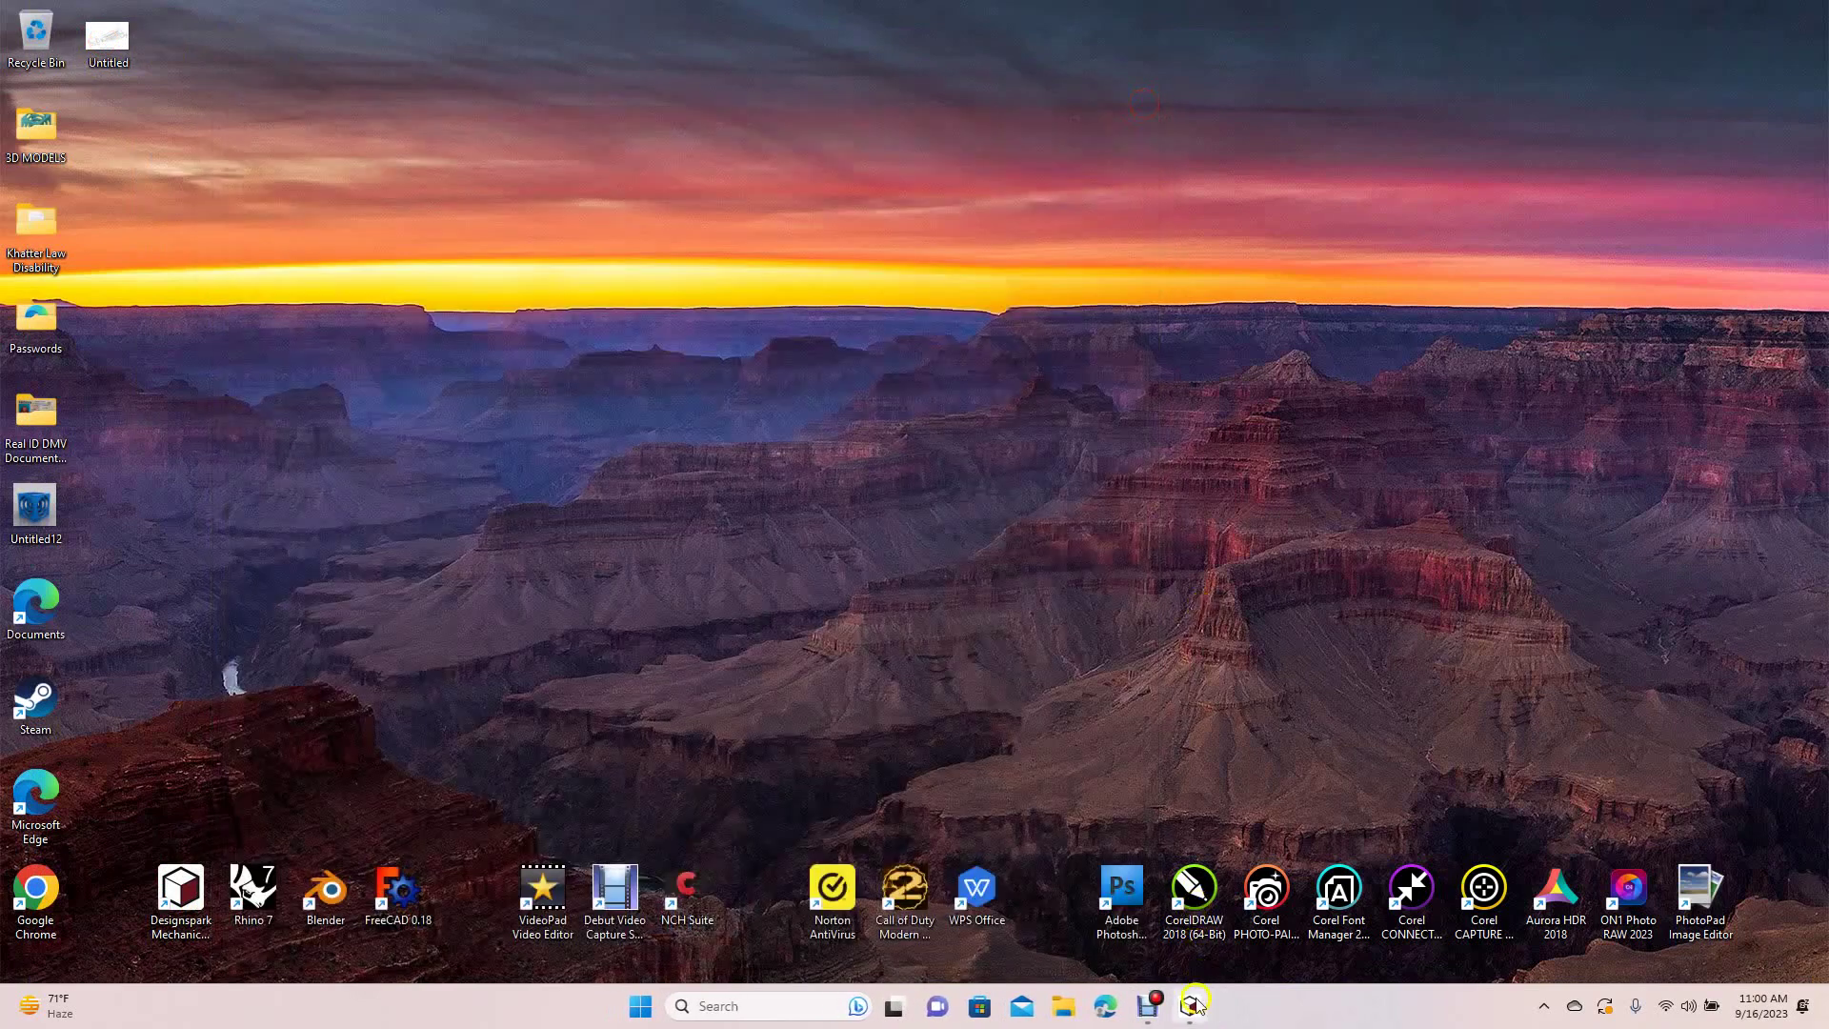
{"action": "left_click", "coordinate": [1192, 1005]}
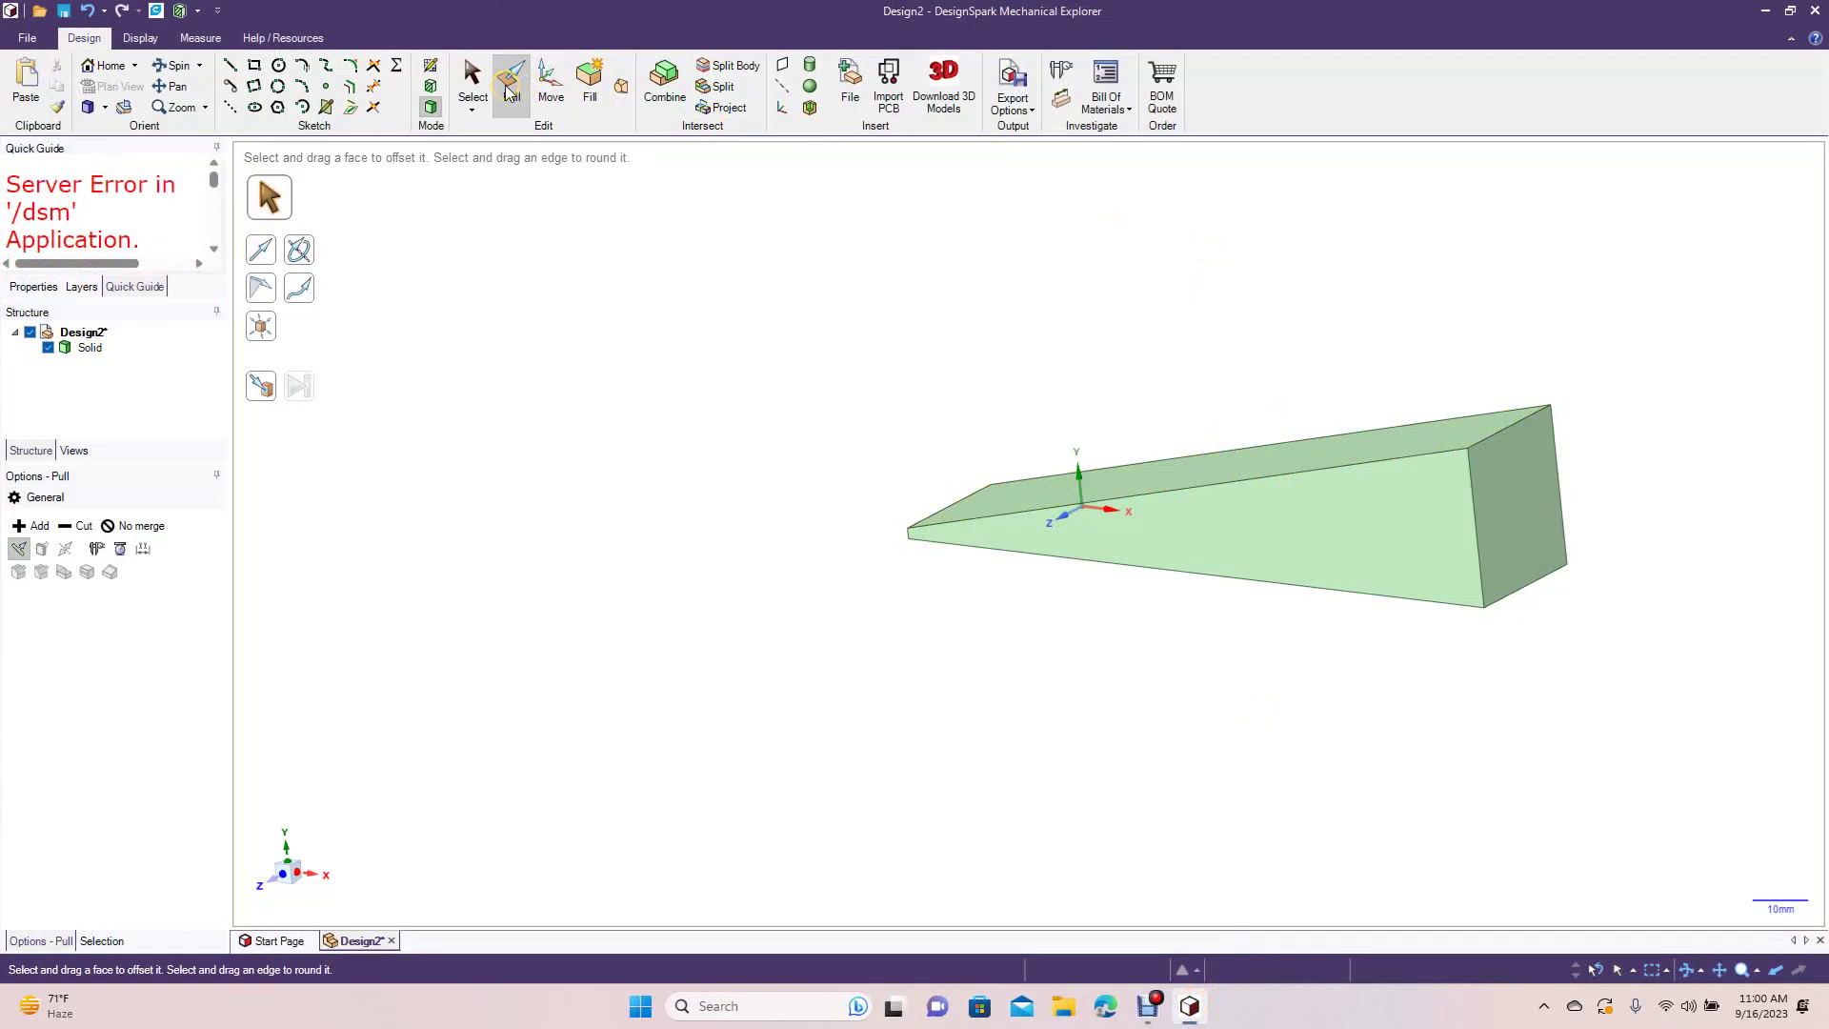
{"action": "left_click", "coordinate": [1503, 437]}
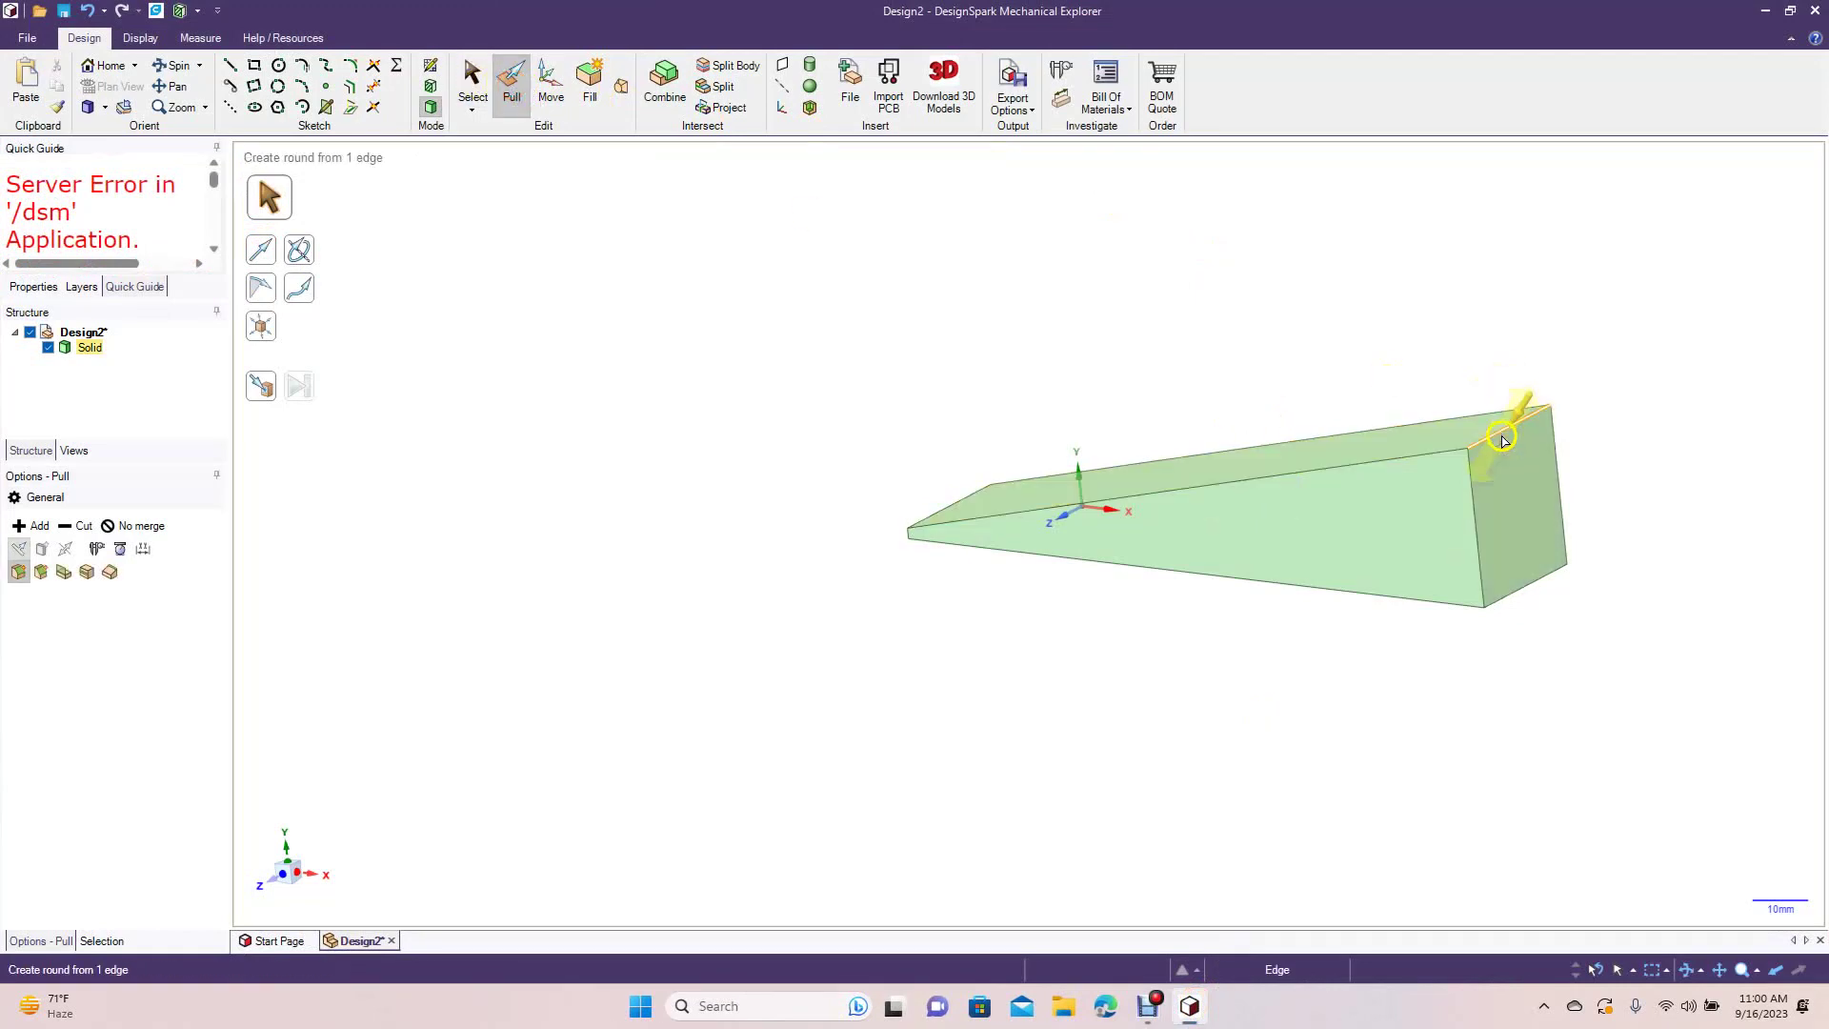
{"action": "left_click", "coordinate": [1503, 446]}
{"action": "left_click_drag", "start_coordinate": [1504, 447], "coordinate": [1492, 535]}
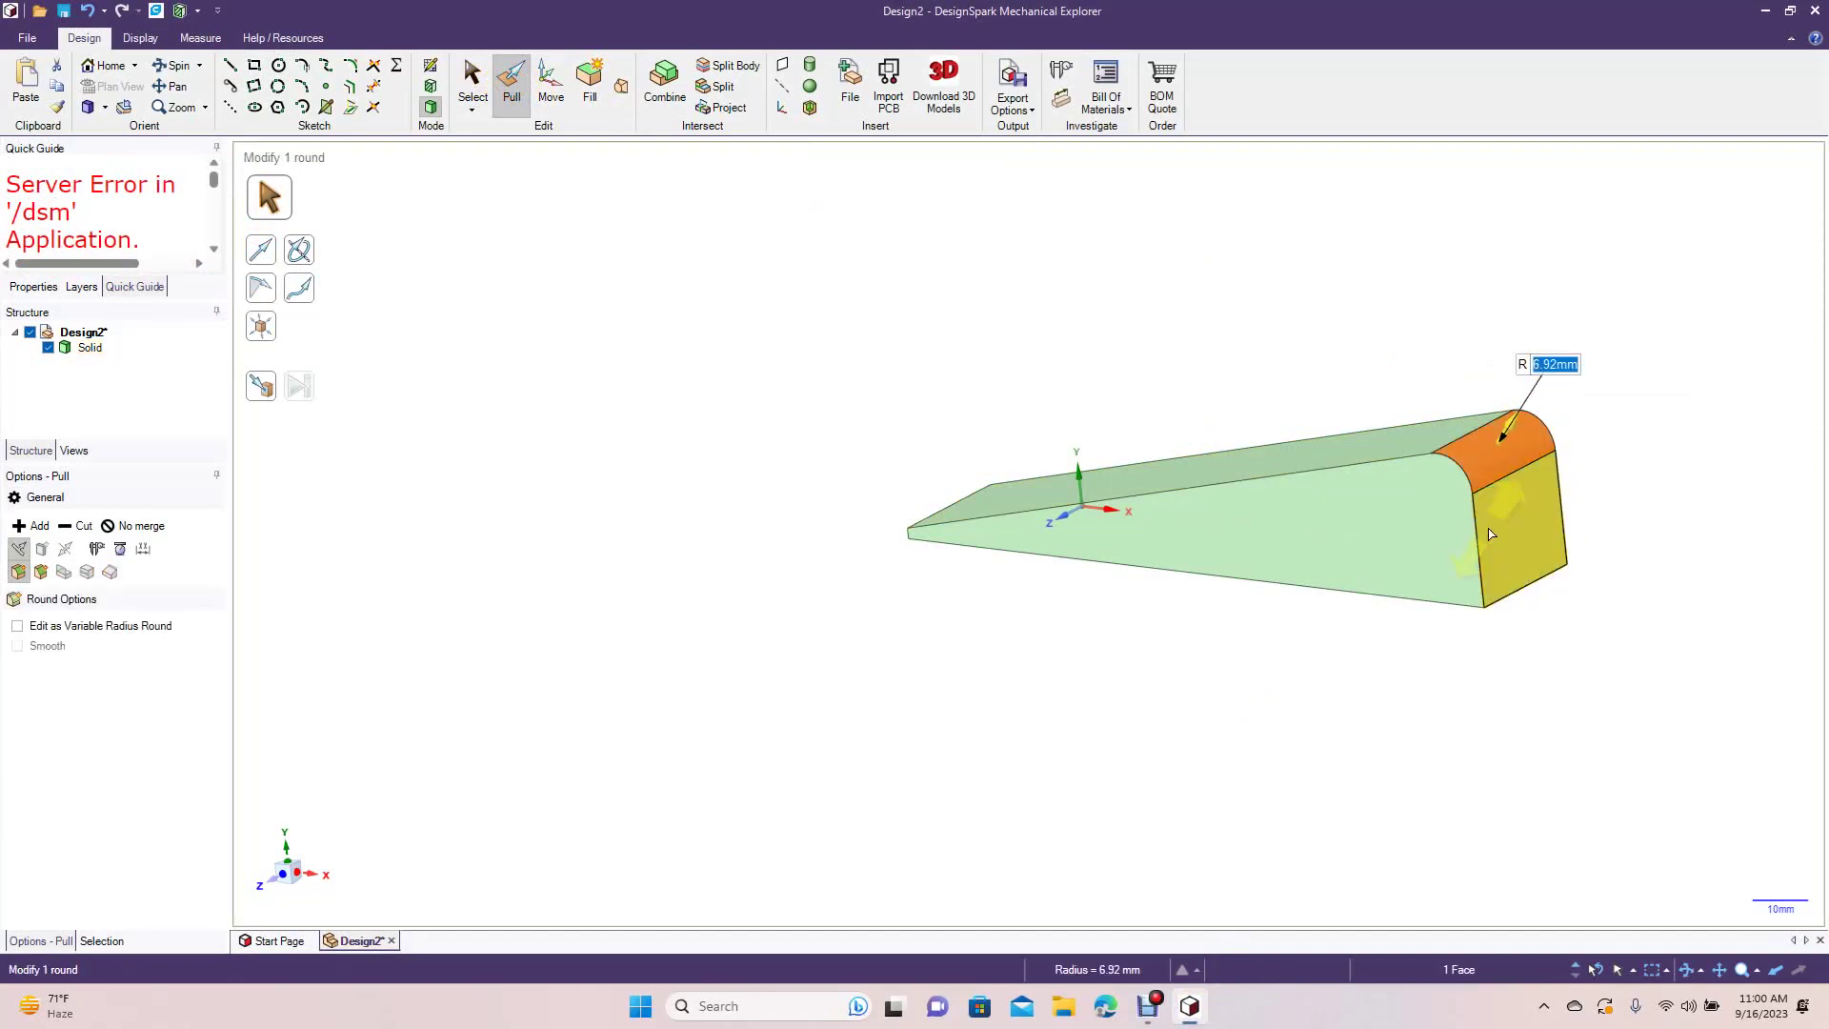
{"action": "left_click", "coordinate": [1375, 658]}
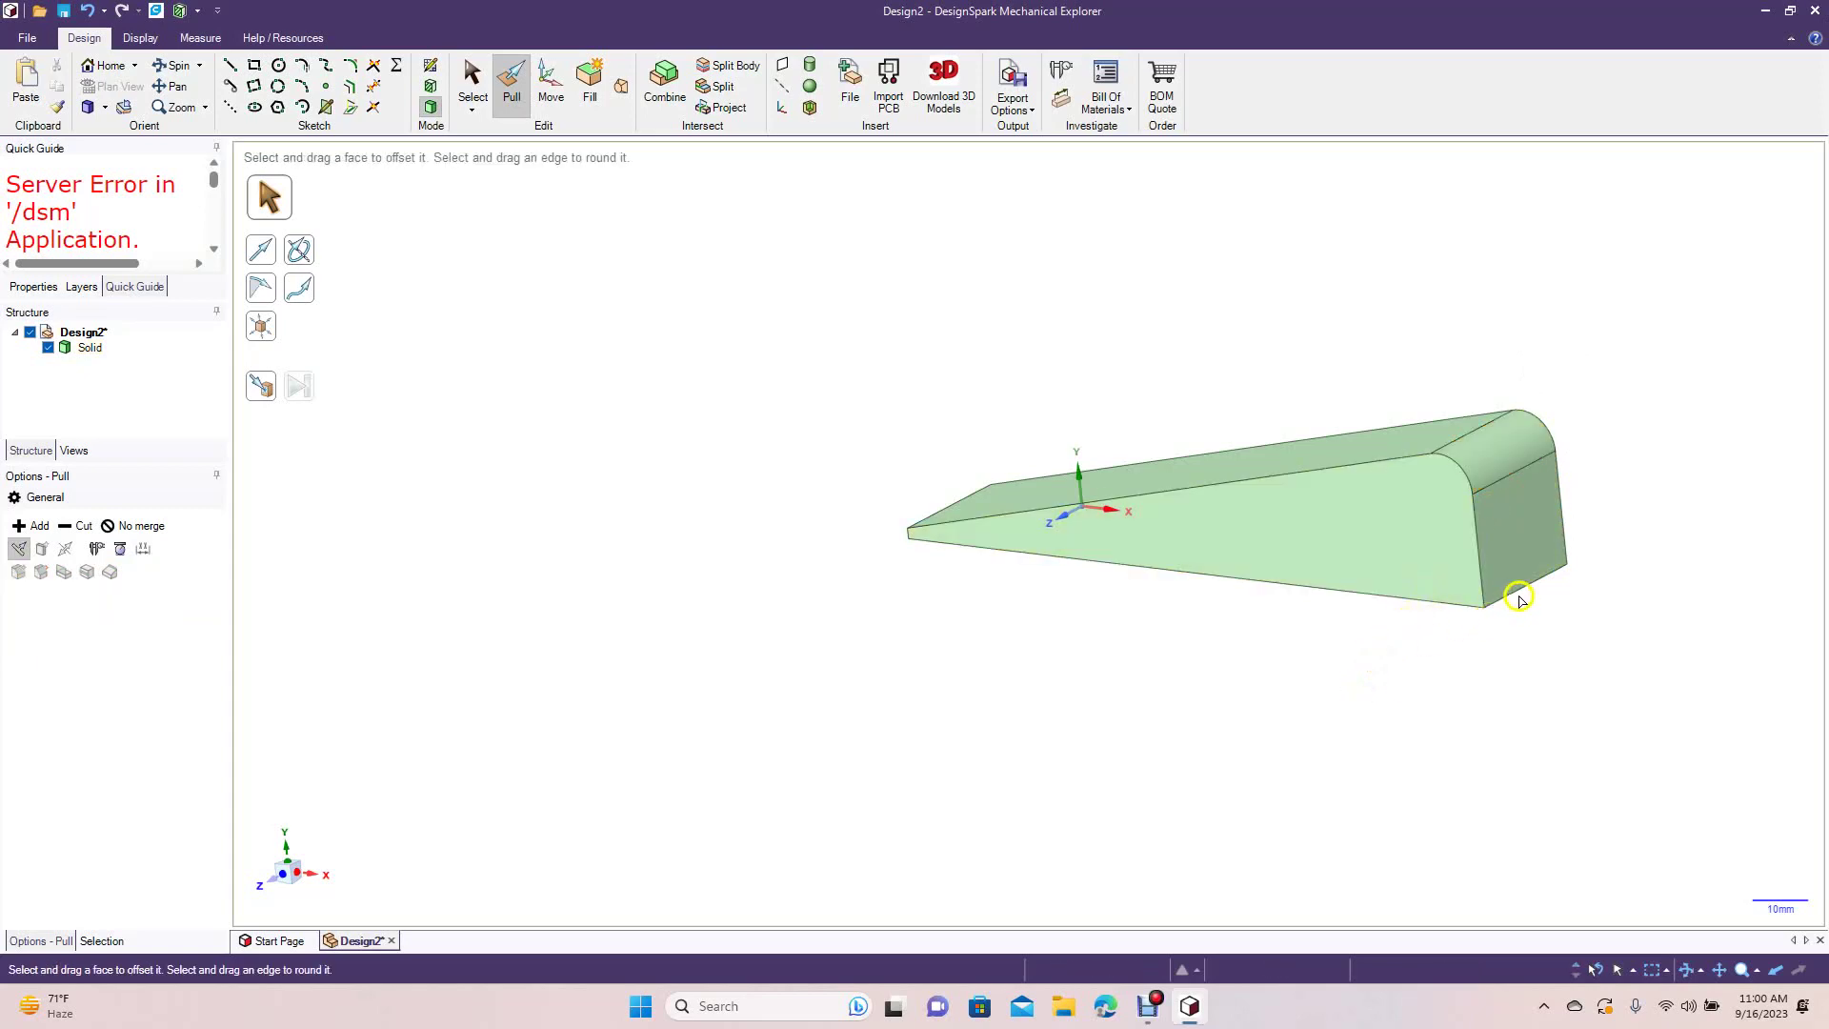
Step: Round the lower edge of the wedge's thick end with a 7 mm radius
{"action": "left_click", "coordinate": [1518, 590]}
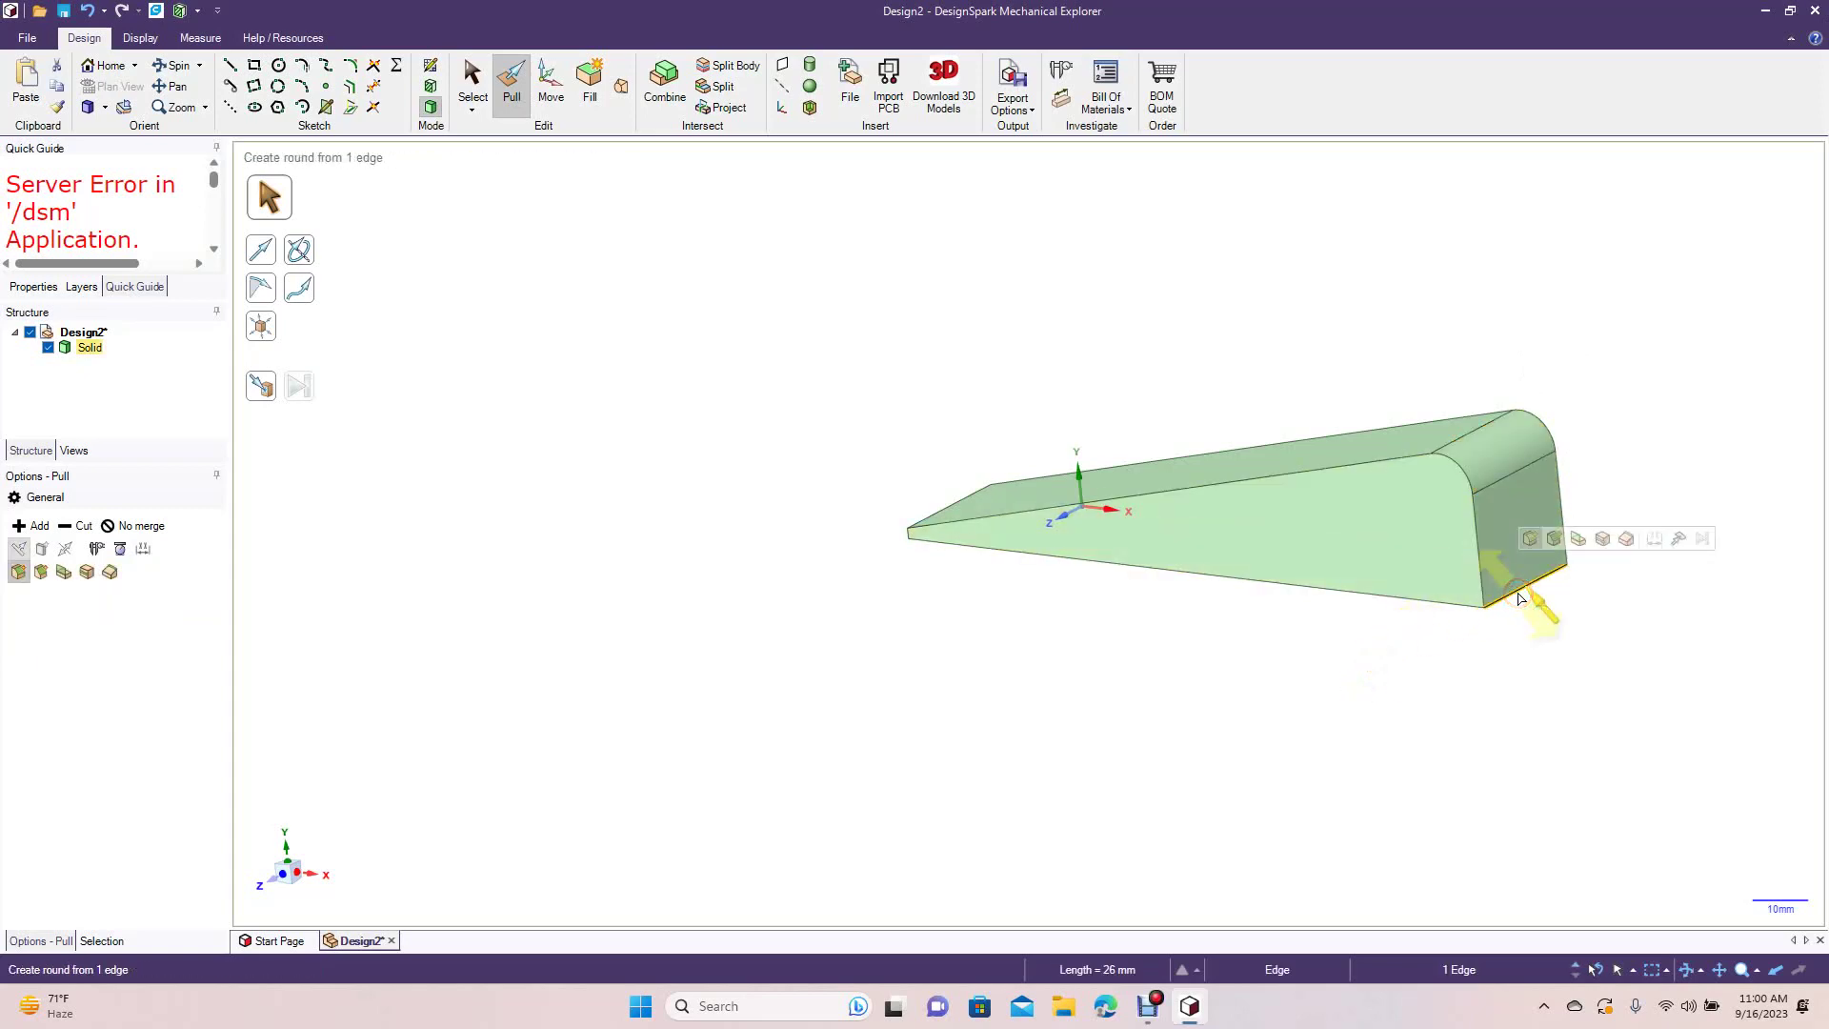
{"action": "type", "text": "7"}
{"action": "key", "text": "Return"}
{"action": "left_click", "coordinate": [1364, 688]}
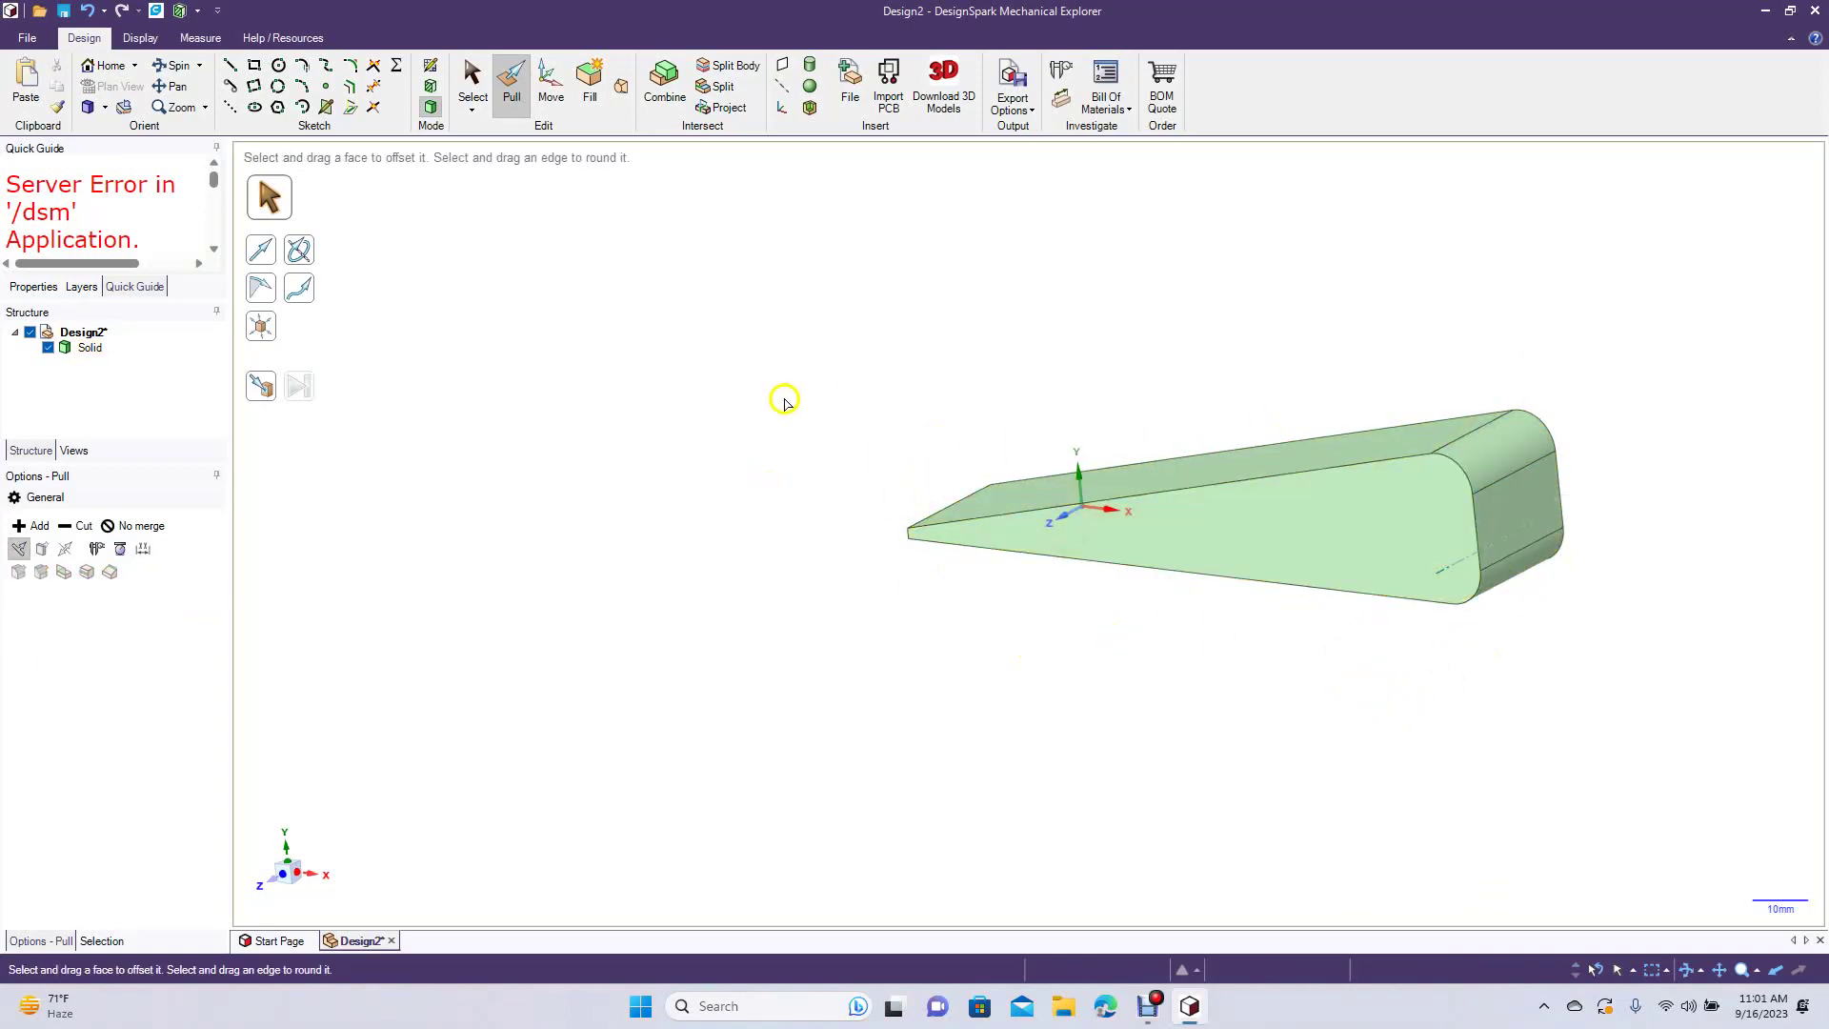
{"action": "left_click", "coordinate": [181, 66]}
{"action": "left_click_drag", "start_coordinate": [580, 458], "coordinate": [690, 426]}
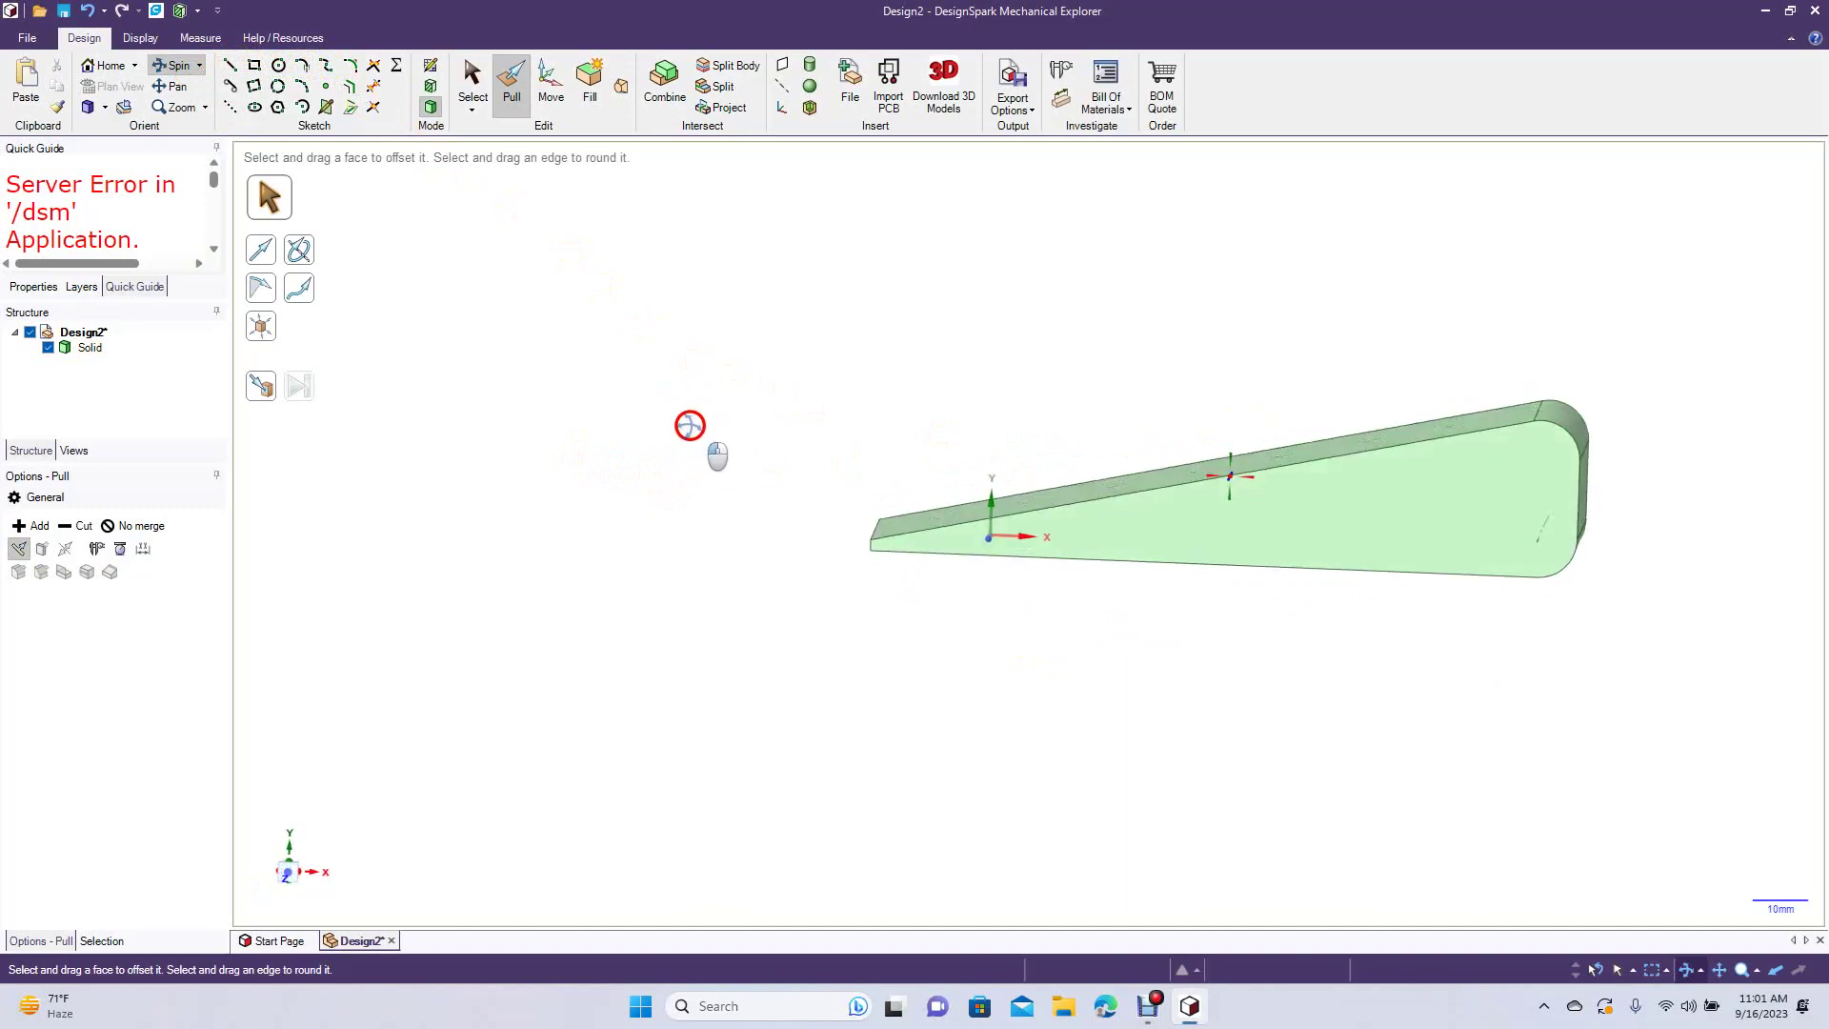
{"action": "left_click", "coordinate": [1155, 529]}
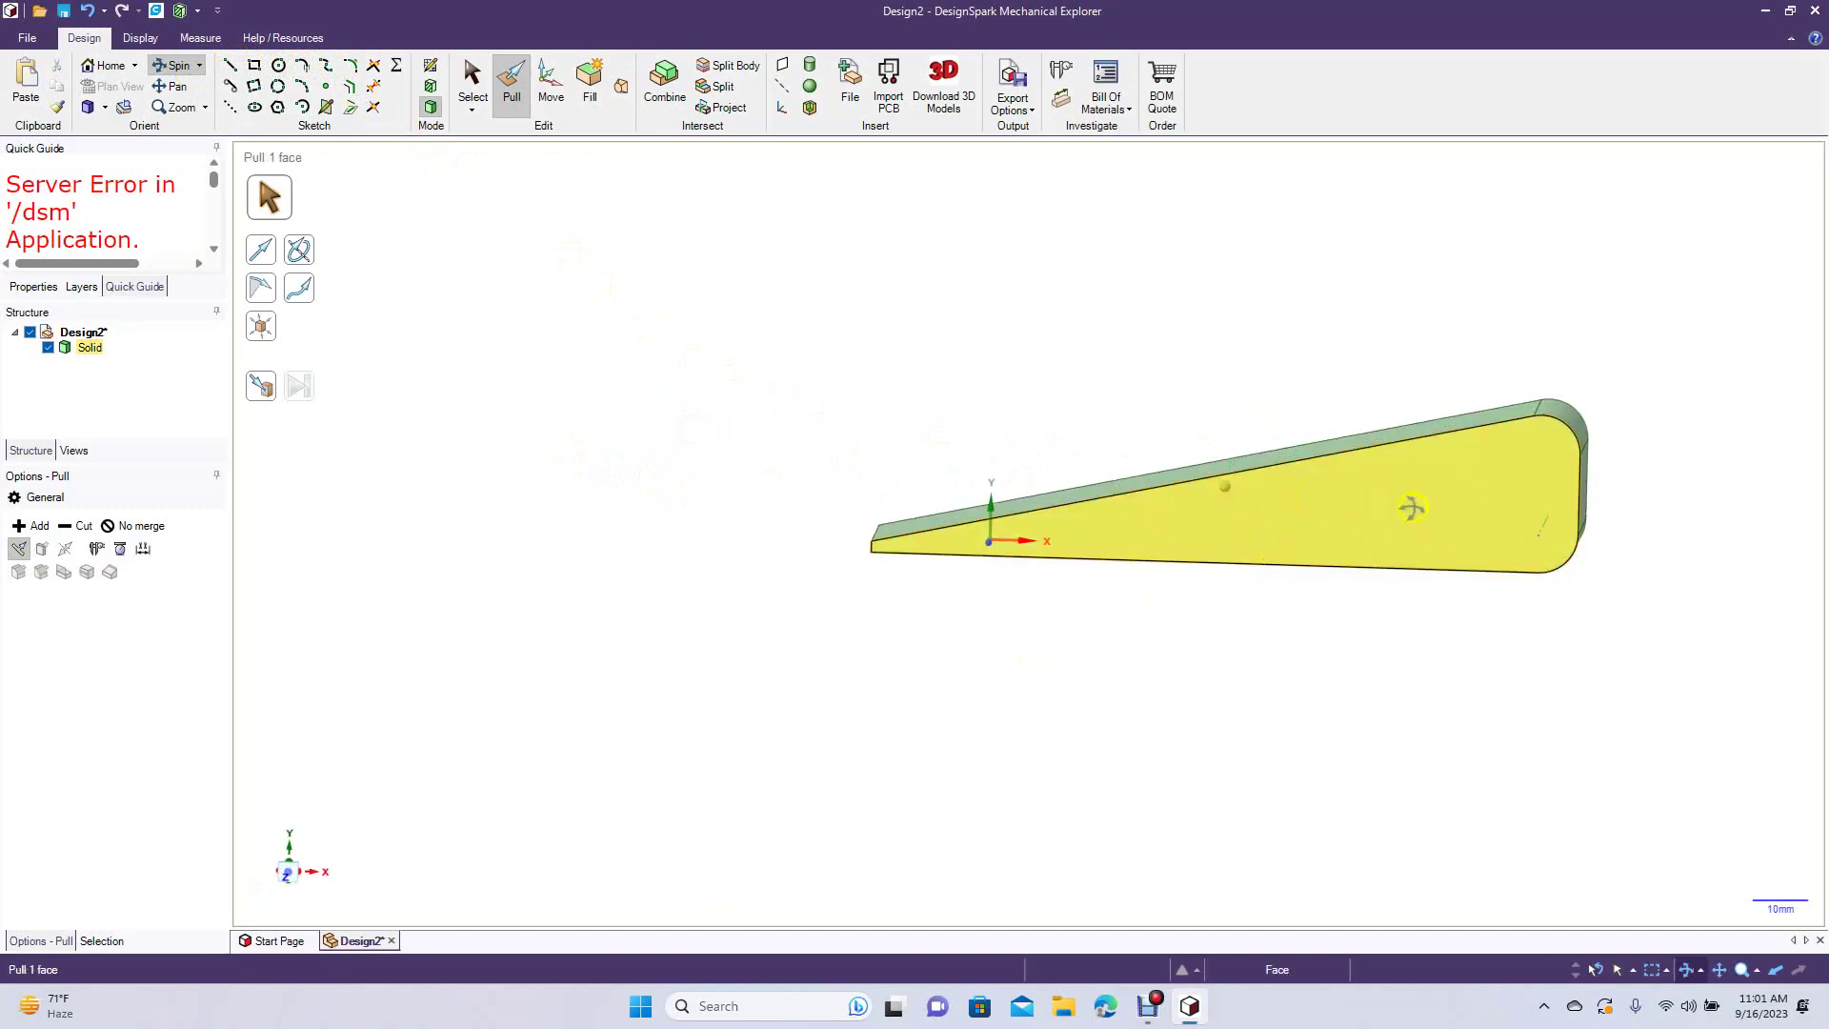
{"action": "left_click", "coordinate": [350, 85]}
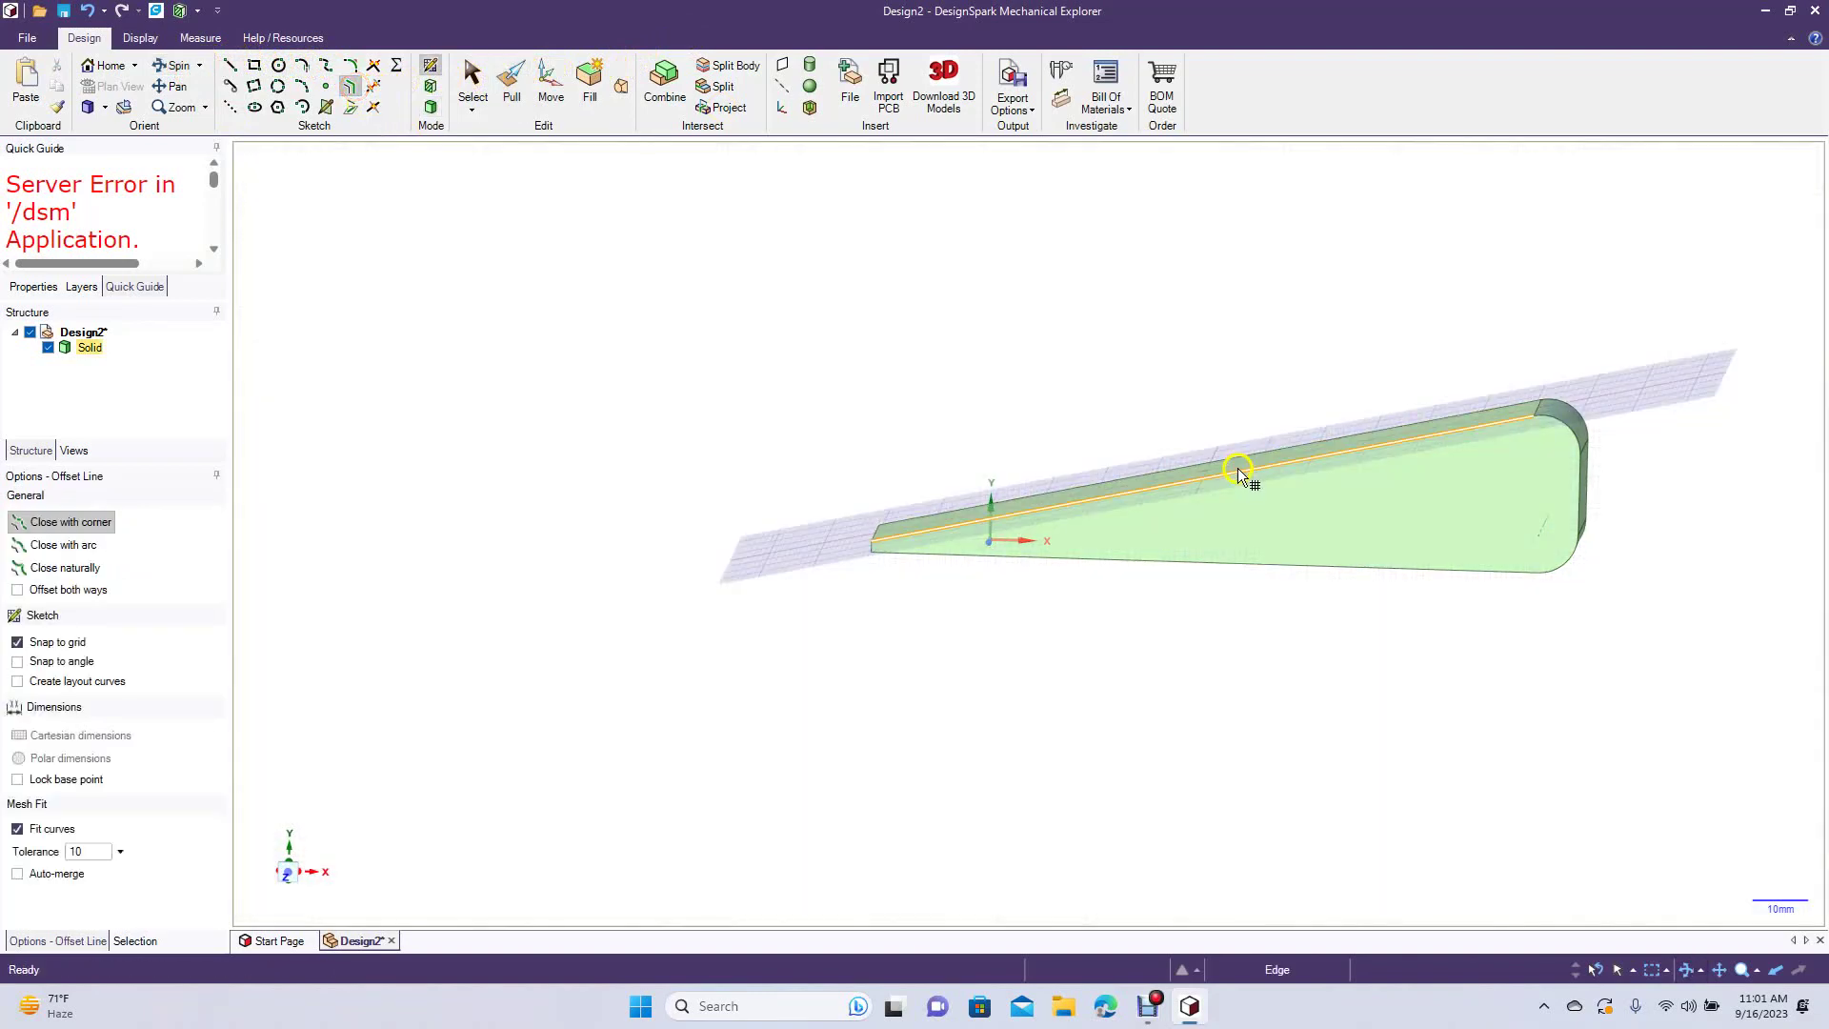
{"action": "left_click", "coordinate": [431, 108]}
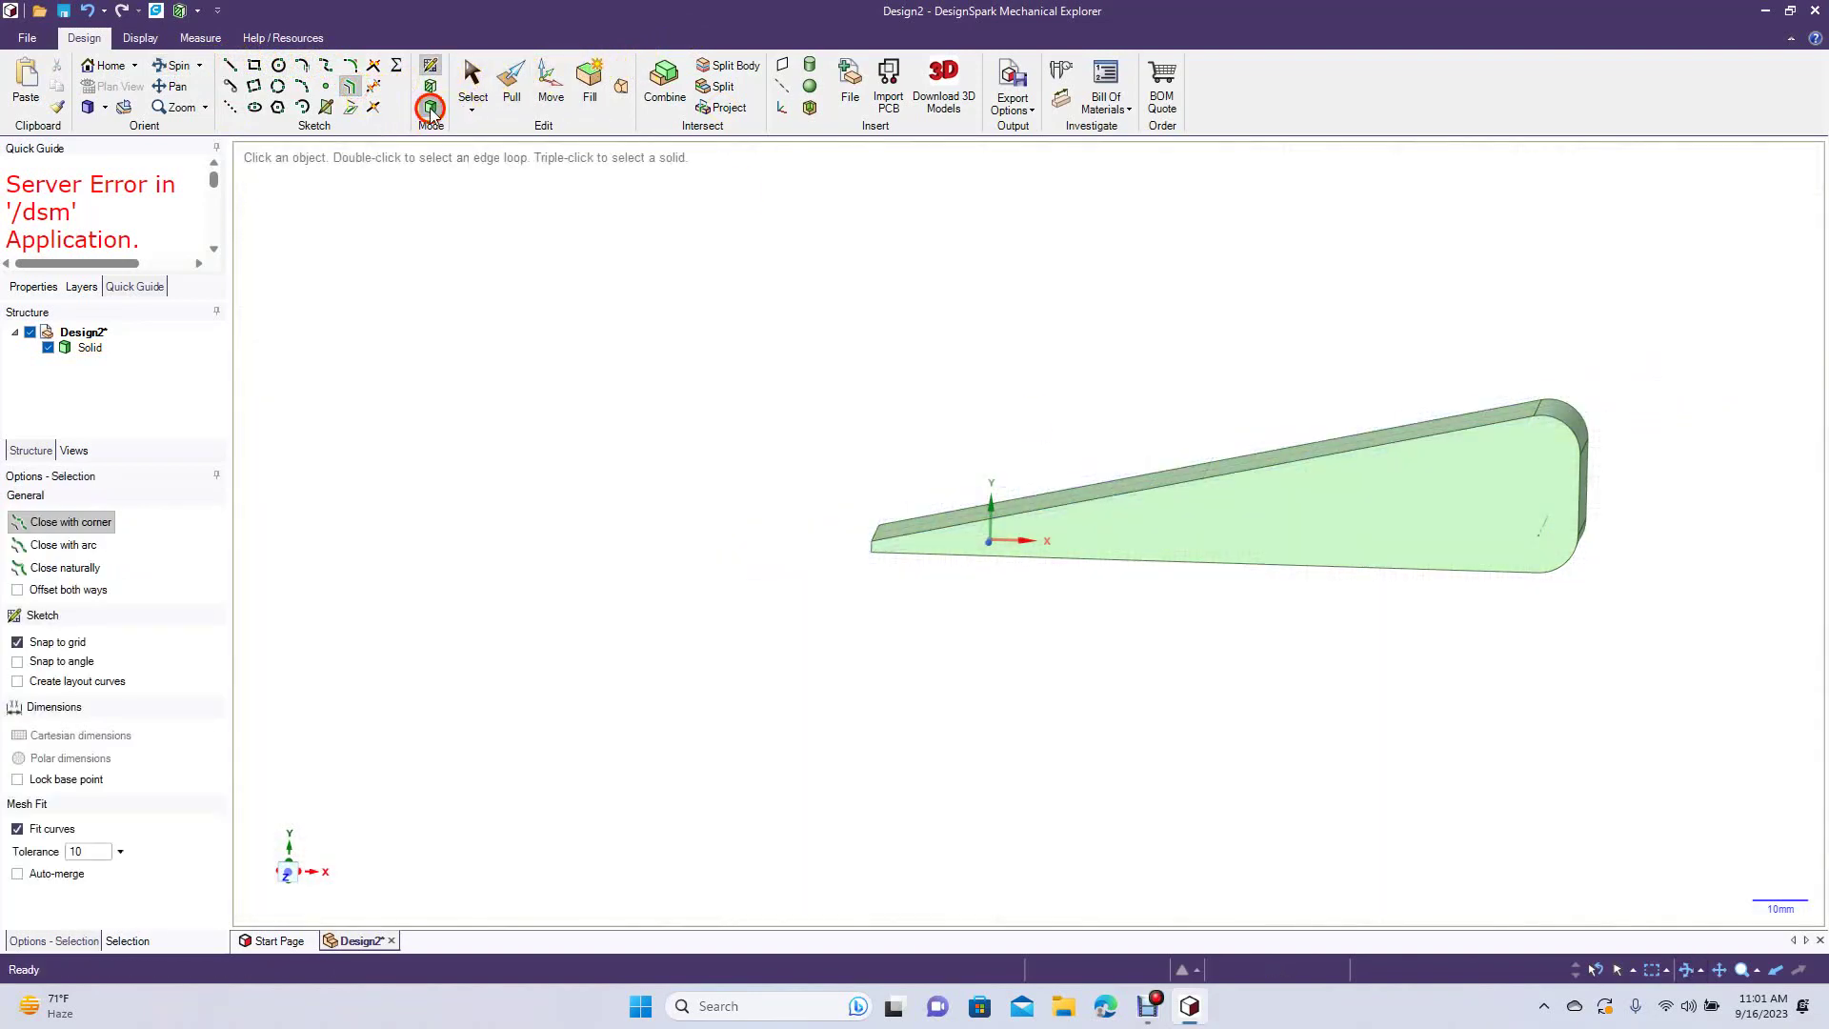
{"action": "left_click", "coordinate": [1241, 476]}
{"action": "left_click", "coordinate": [1235, 476]}
{"action": "left_click", "coordinate": [372, 109]}
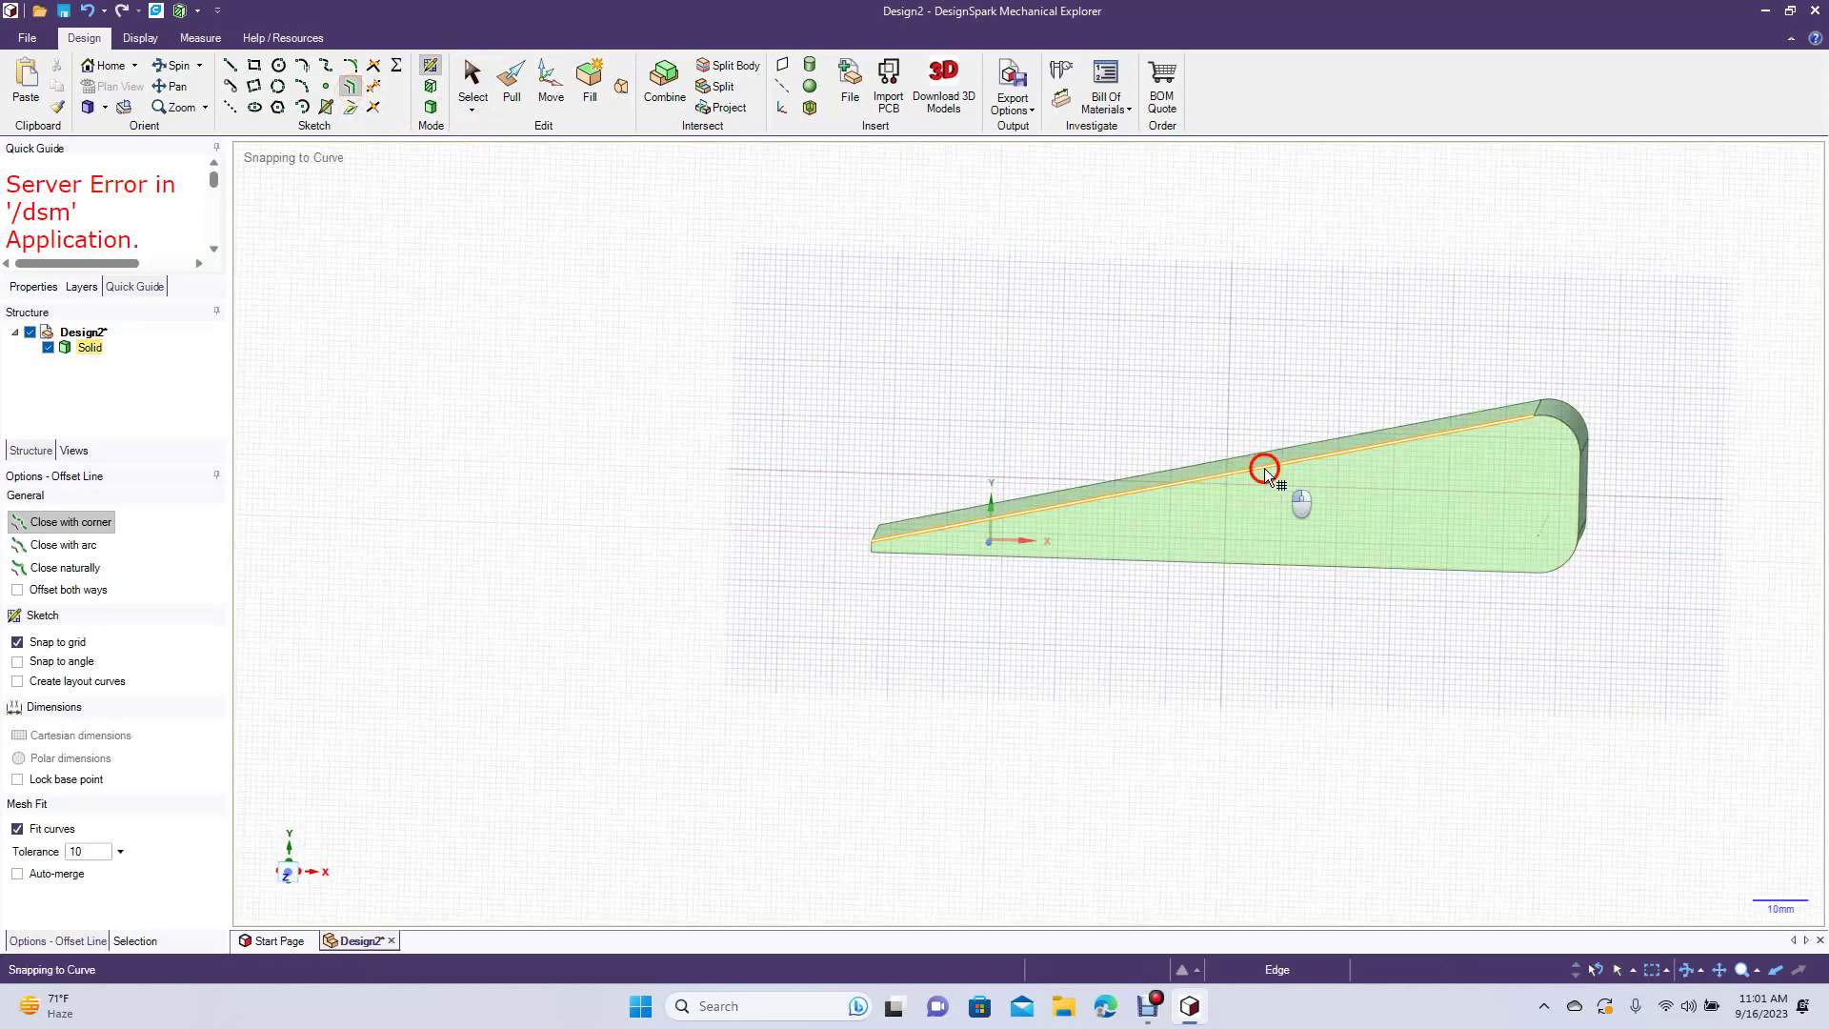
{"action": "left_click", "coordinate": [1274, 466]}
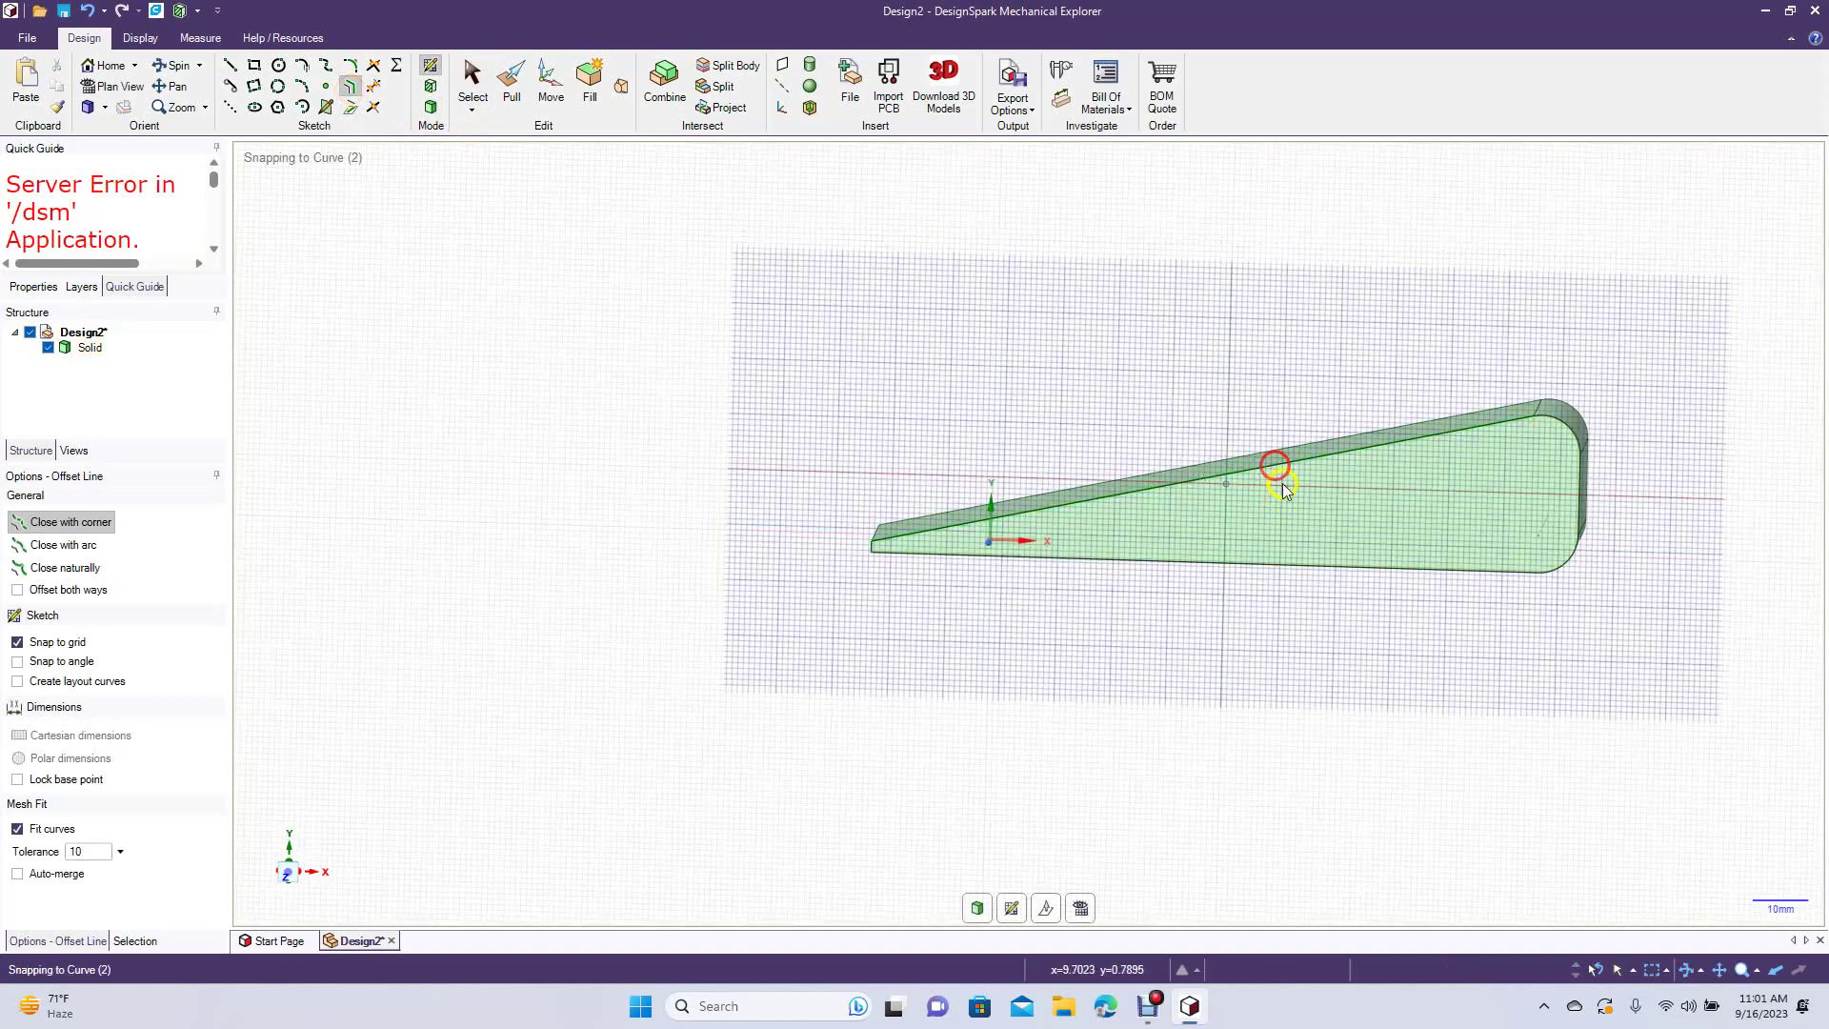
{"action": "left_click", "coordinate": [476, 95]}
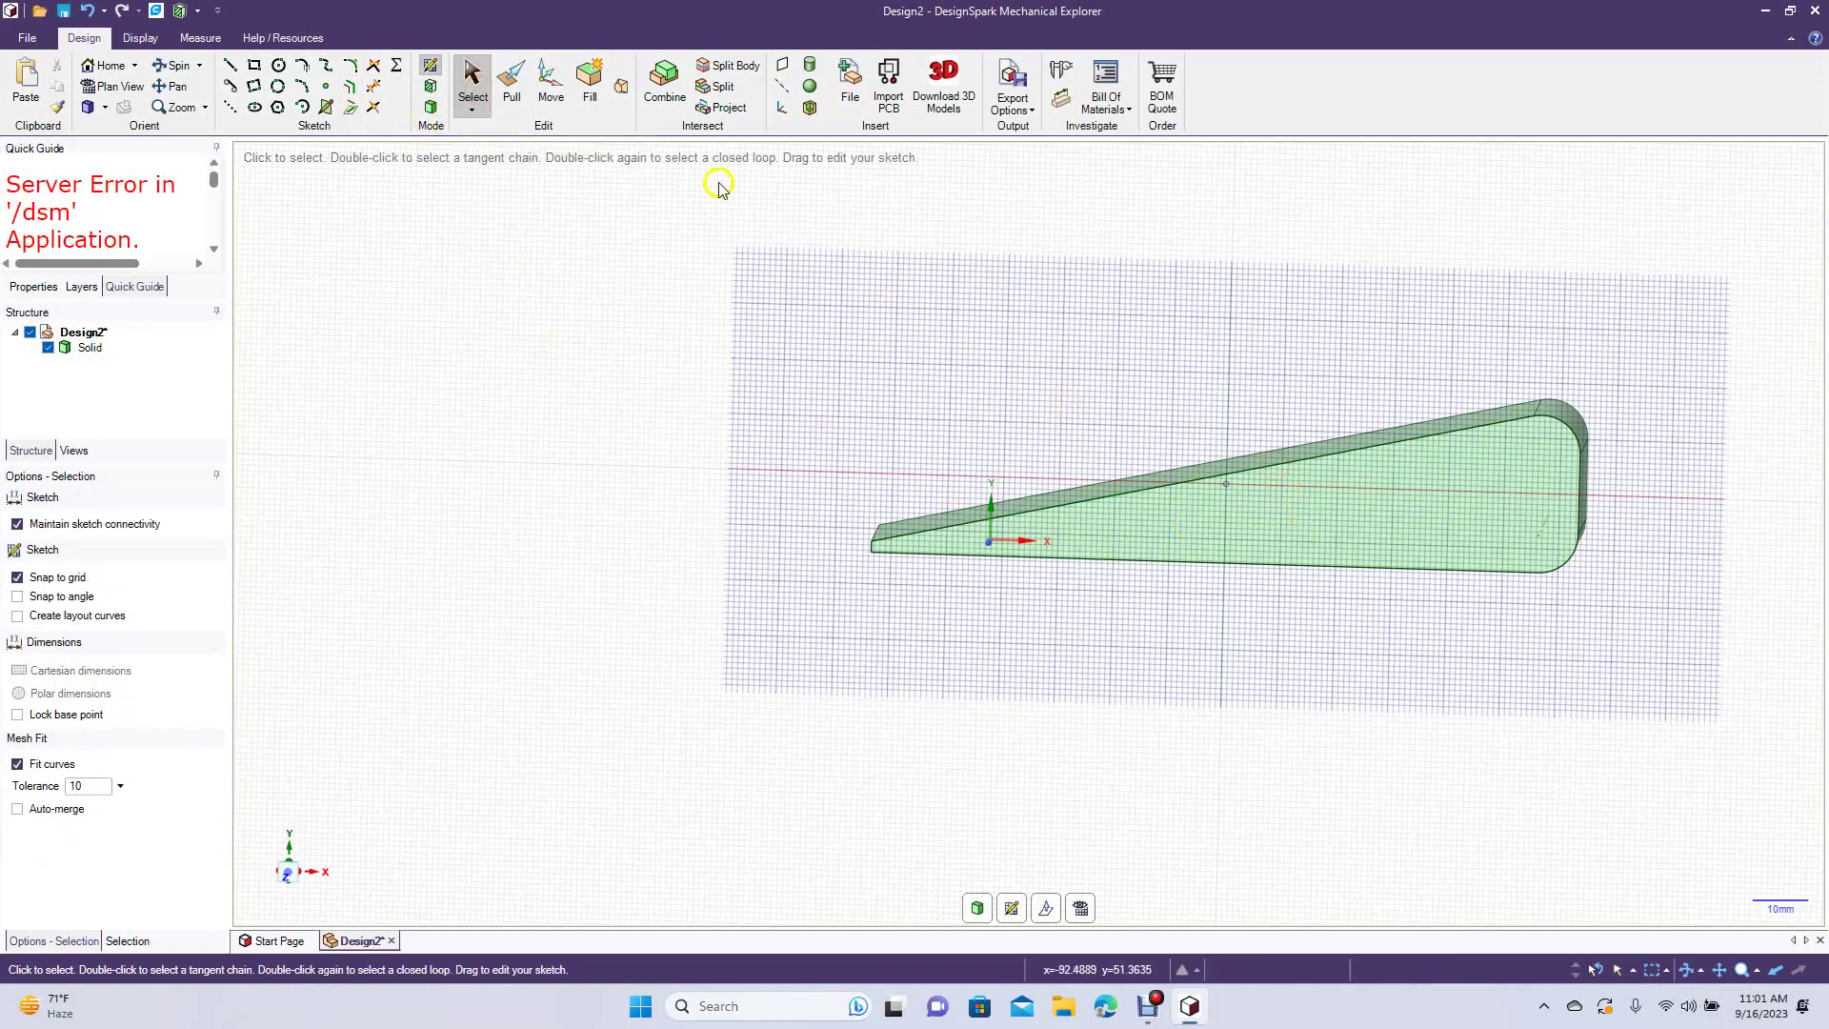
Step: Offset the sloped upper edge and the baseline of the wedge's side face about 4 mm inward
{"action": "left_click", "coordinate": [430, 106]}
{"action": "left_click", "coordinate": [1236, 516]}
{"action": "left_click", "coordinate": [1236, 516]}
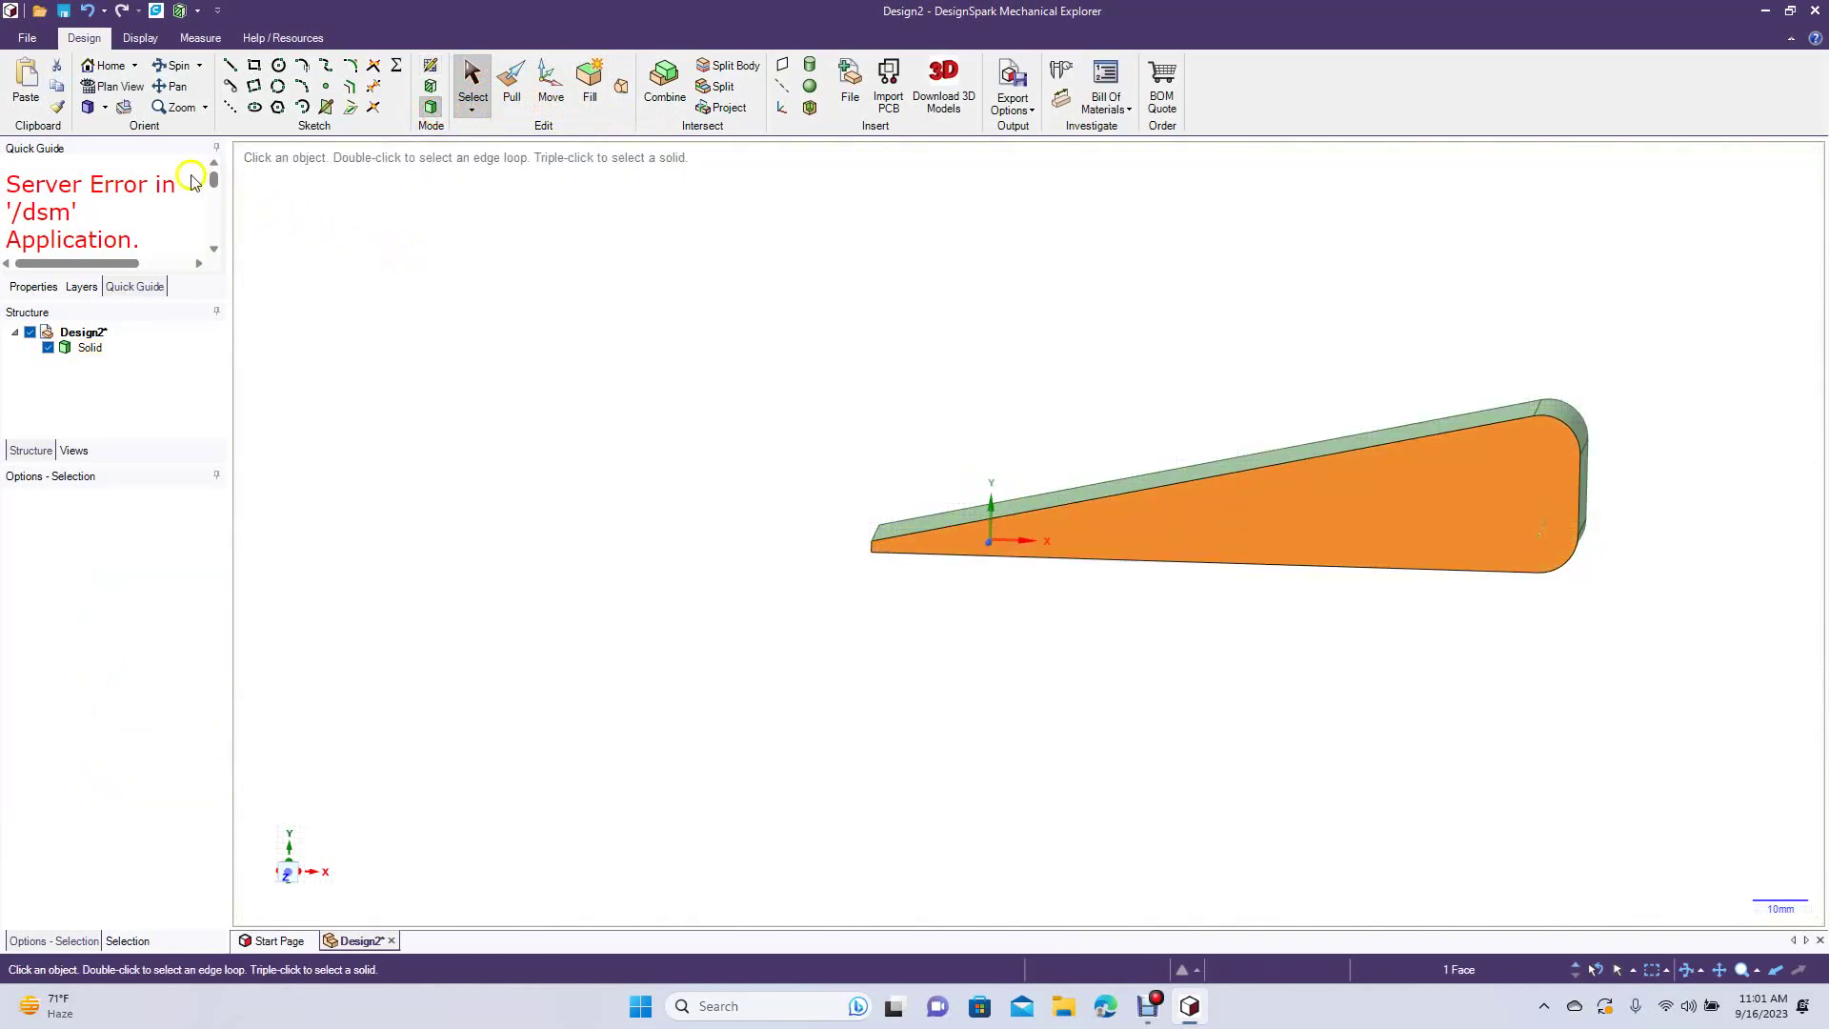
{"action": "left_click", "coordinate": [113, 85]}
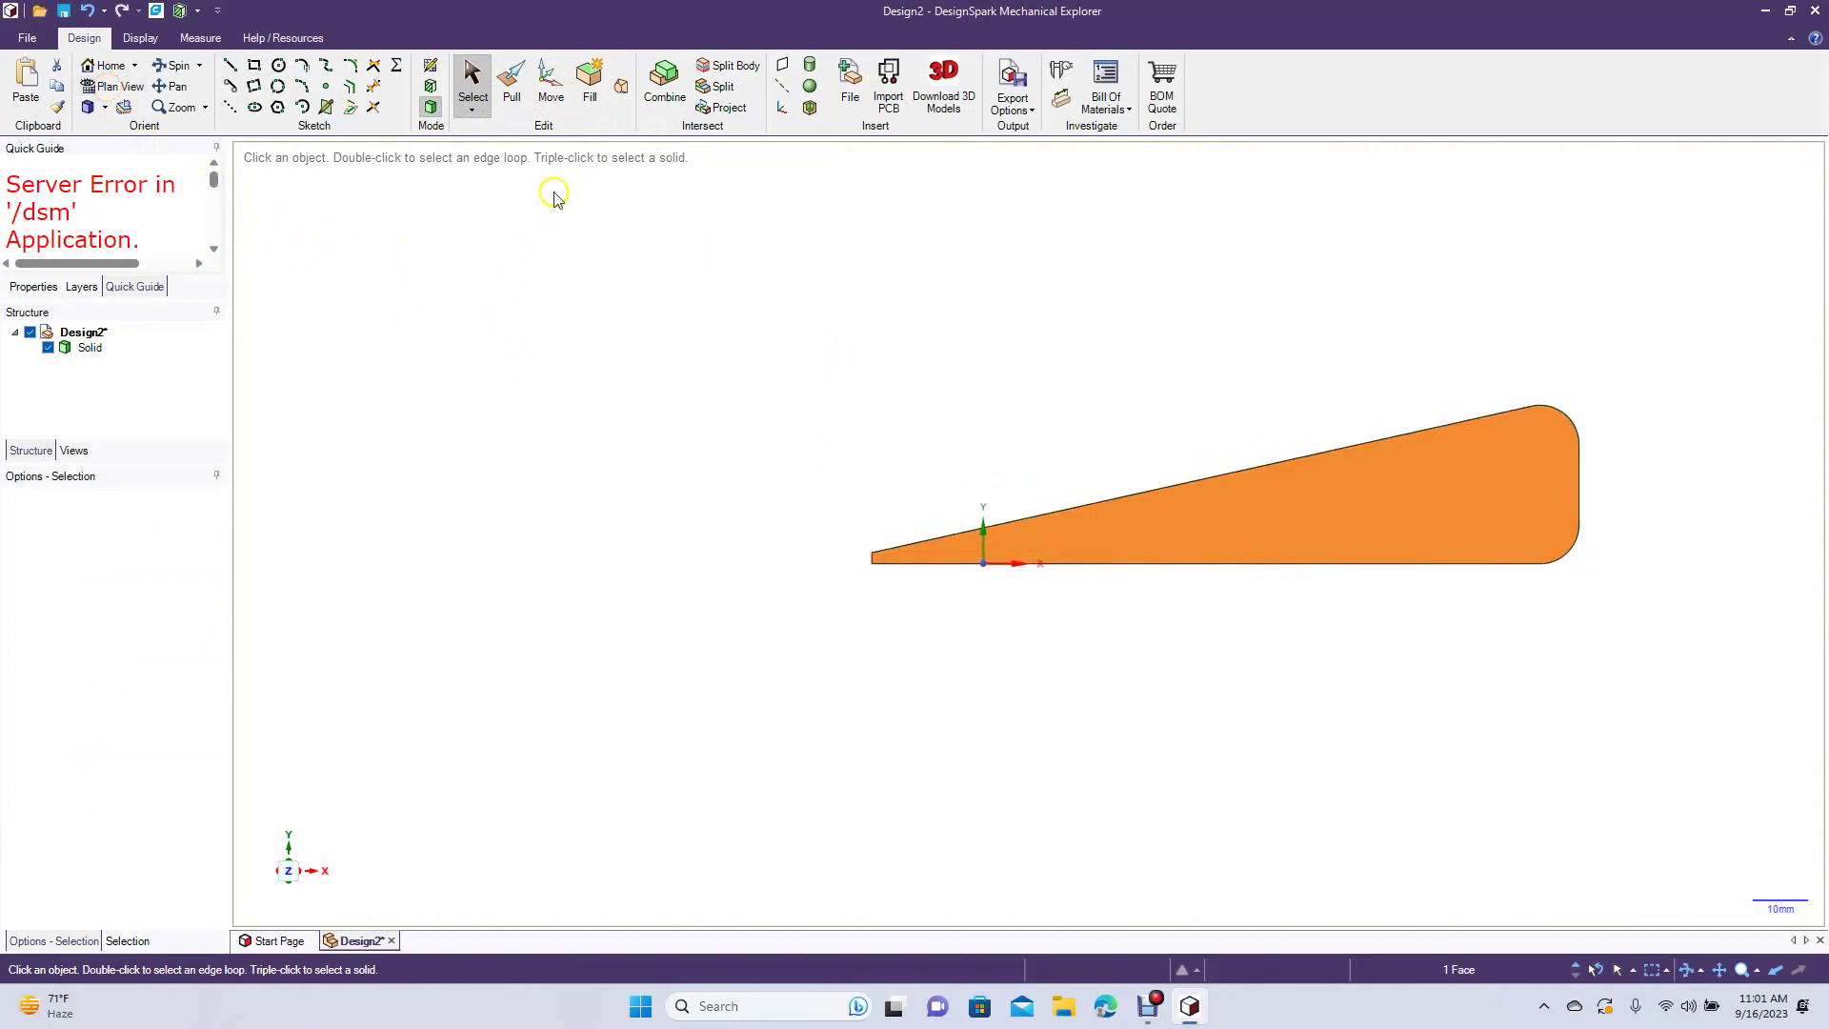
{"action": "left_click", "coordinate": [349, 88]}
{"action": "left_click", "coordinate": [1143, 503]}
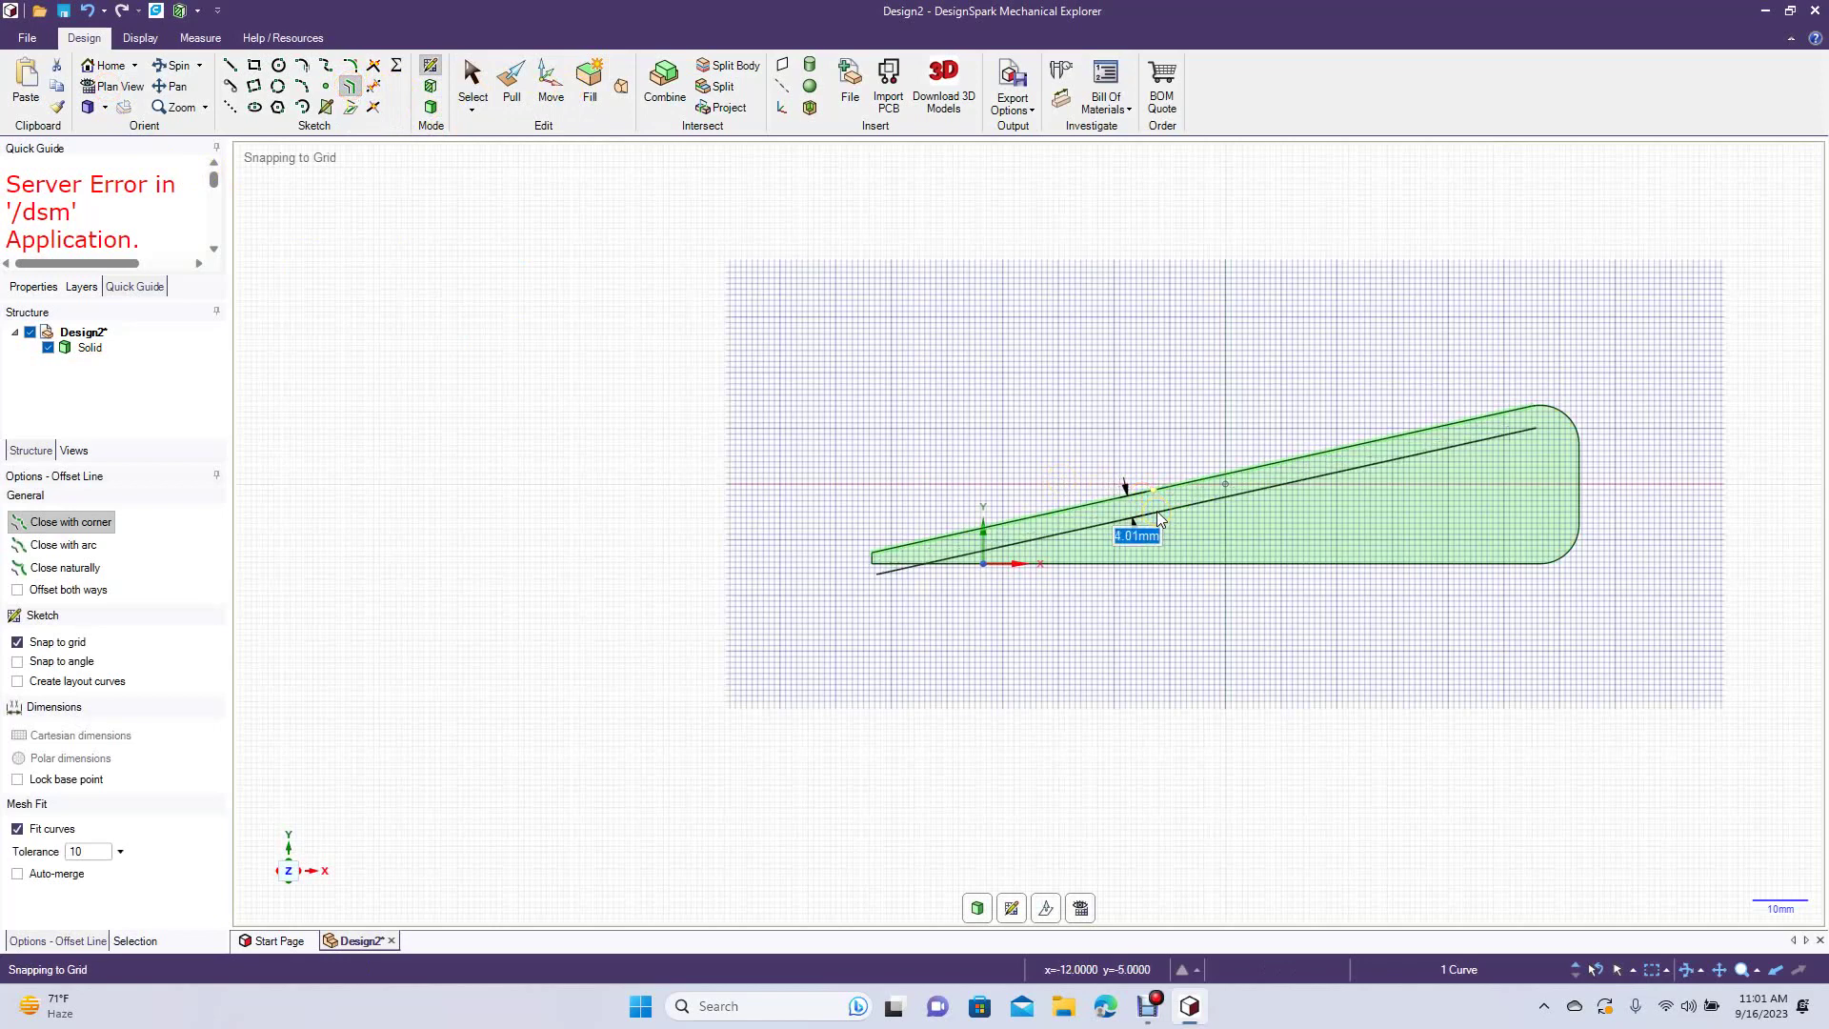
{"action": "left_click", "coordinate": [1156, 514]}
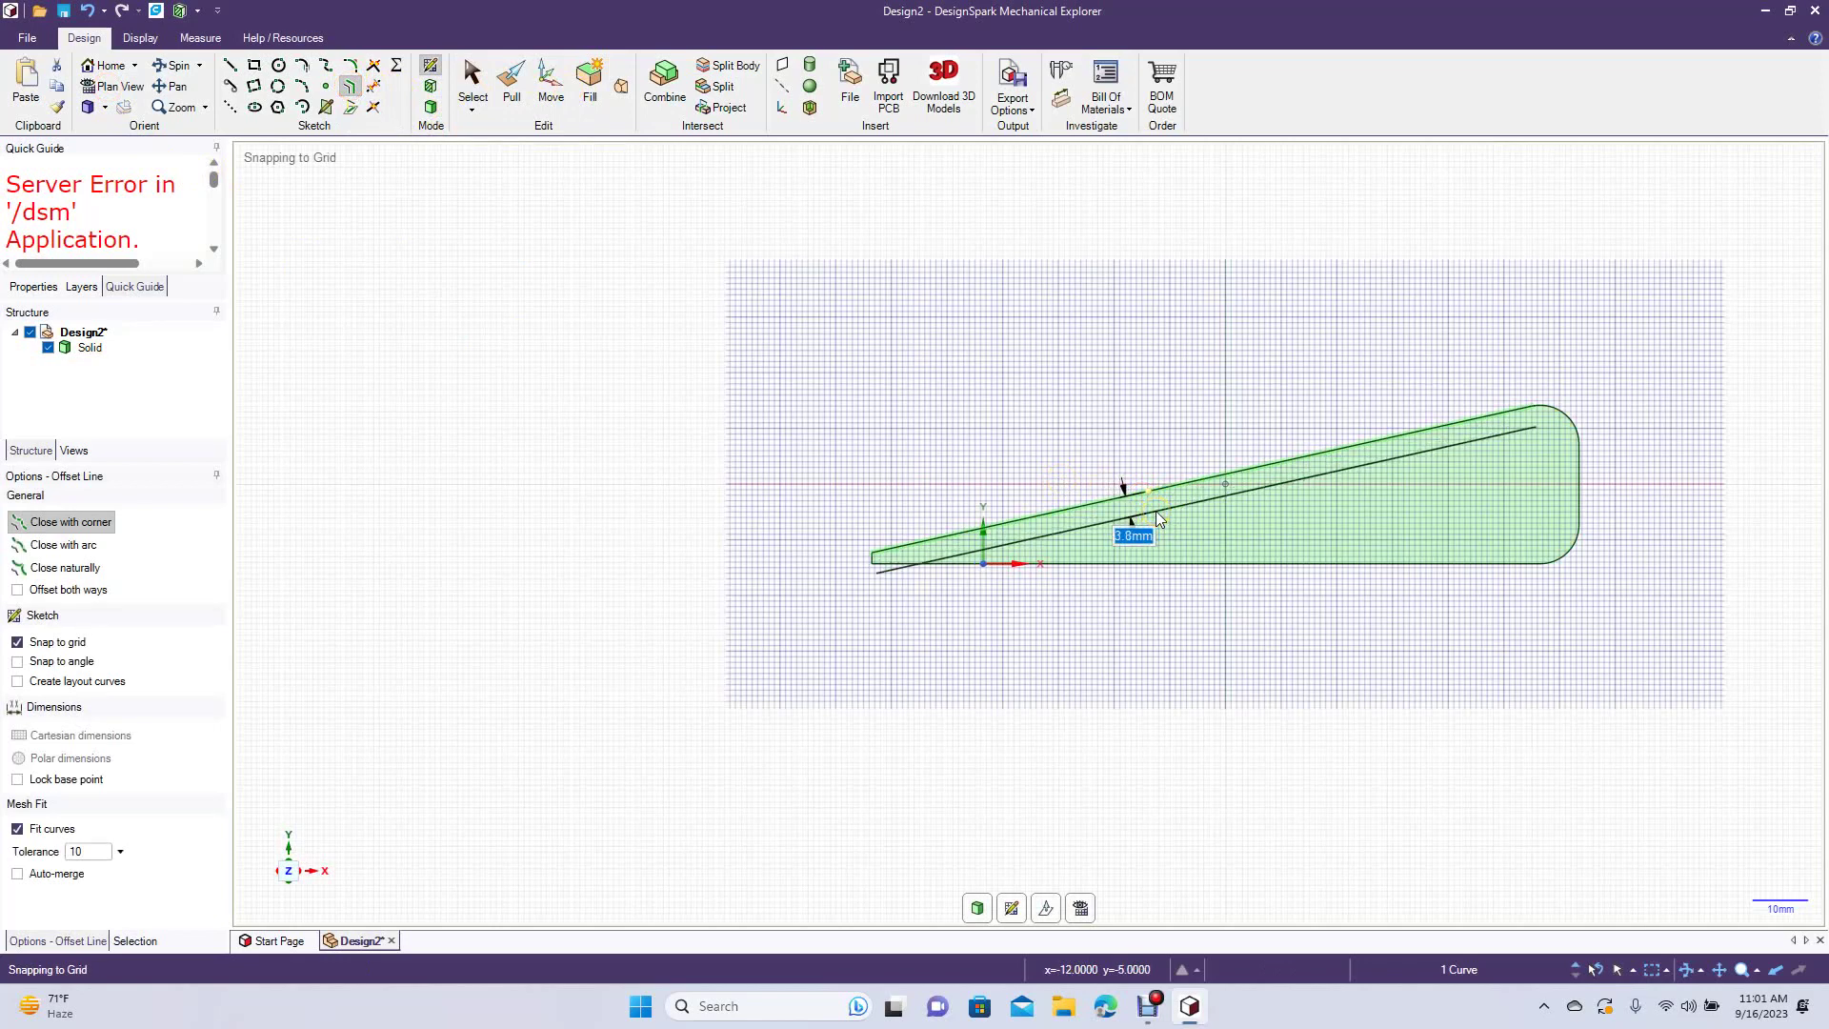
{"action": "left_click", "coordinate": [1206, 563]}
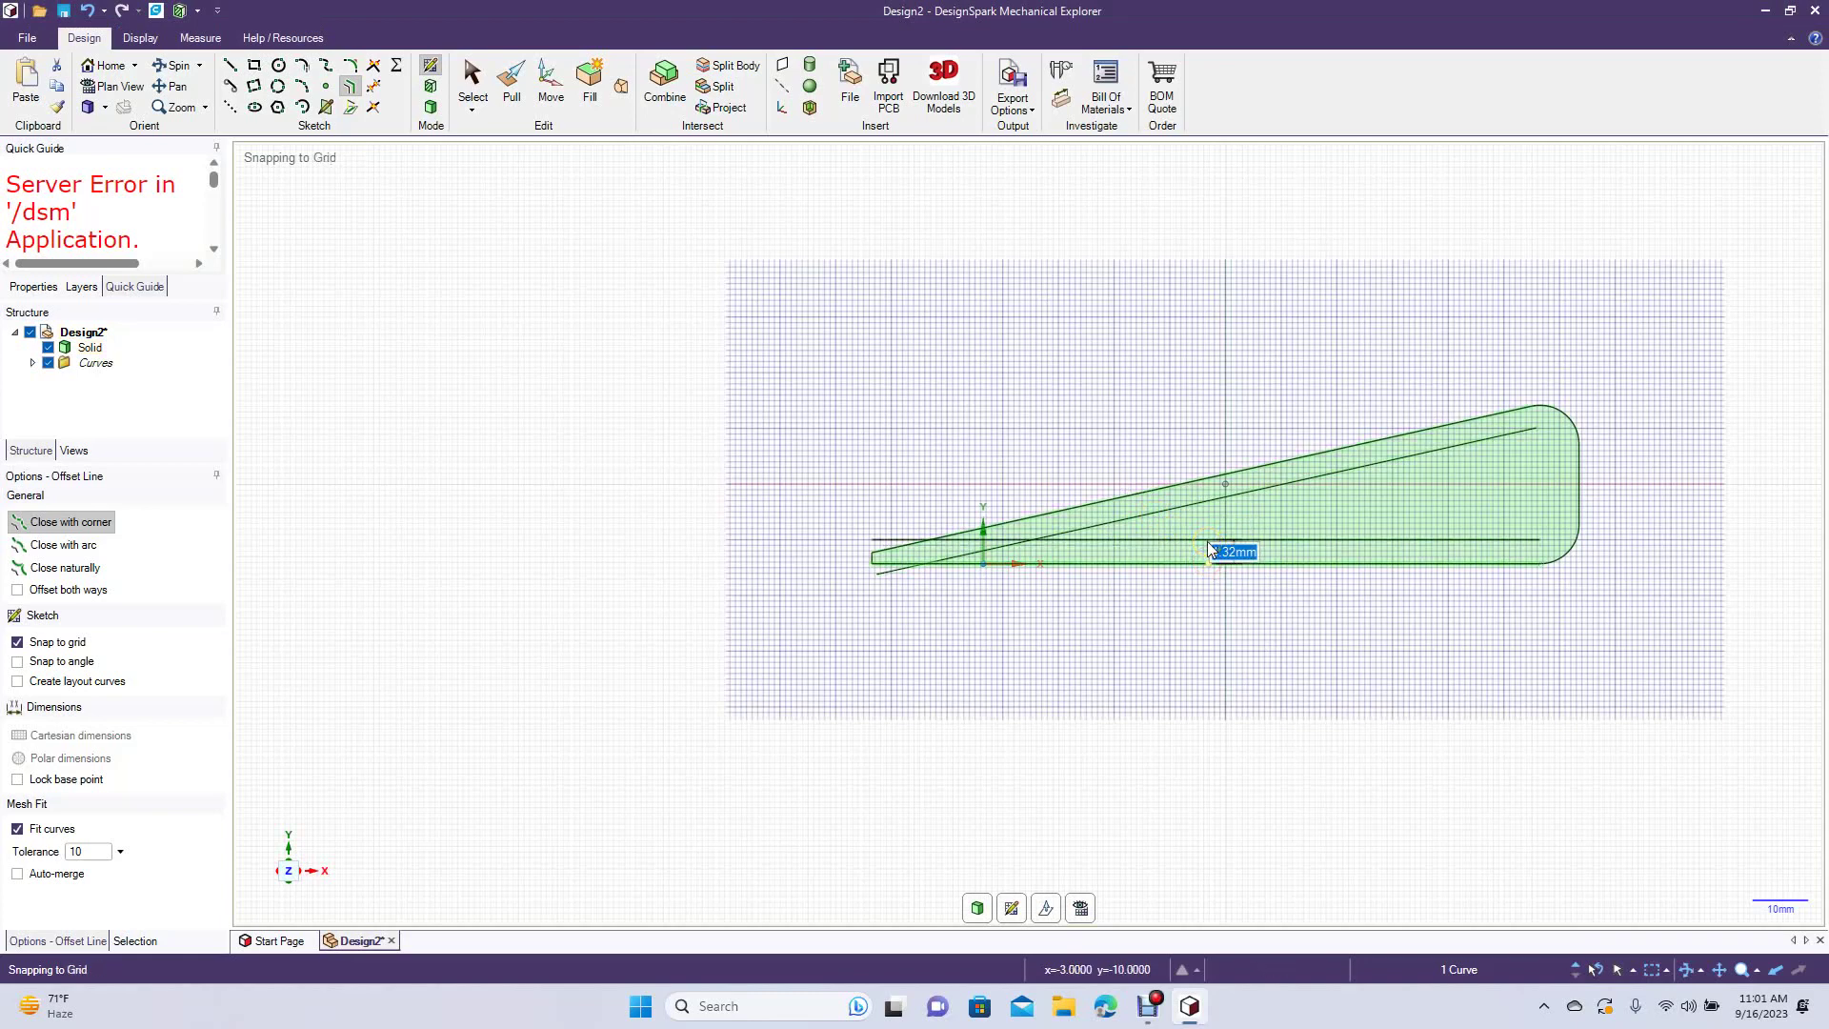
{"action": "left_click", "coordinate": [1209, 549]}
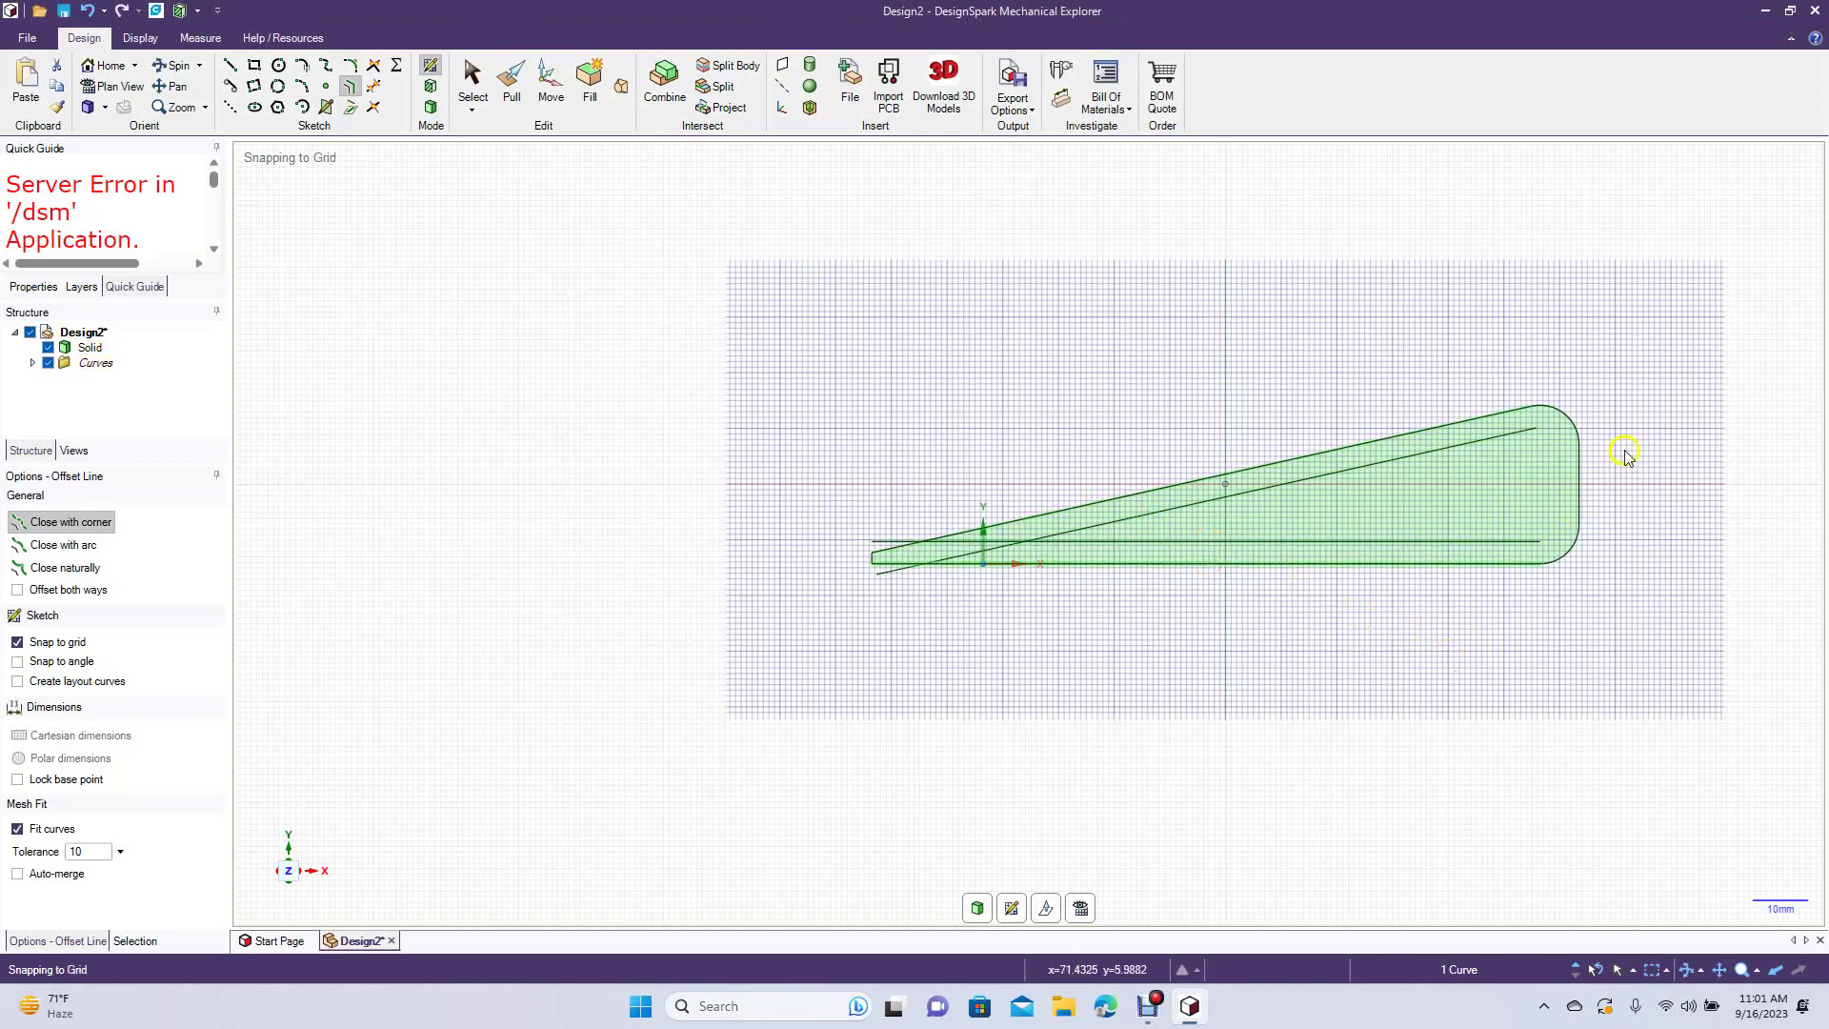
Step: Offset the thick end's vertical edge and its two rounded corners 4 mm inward to continue the inner outline
{"action": "left_click", "coordinate": [1576, 479]}
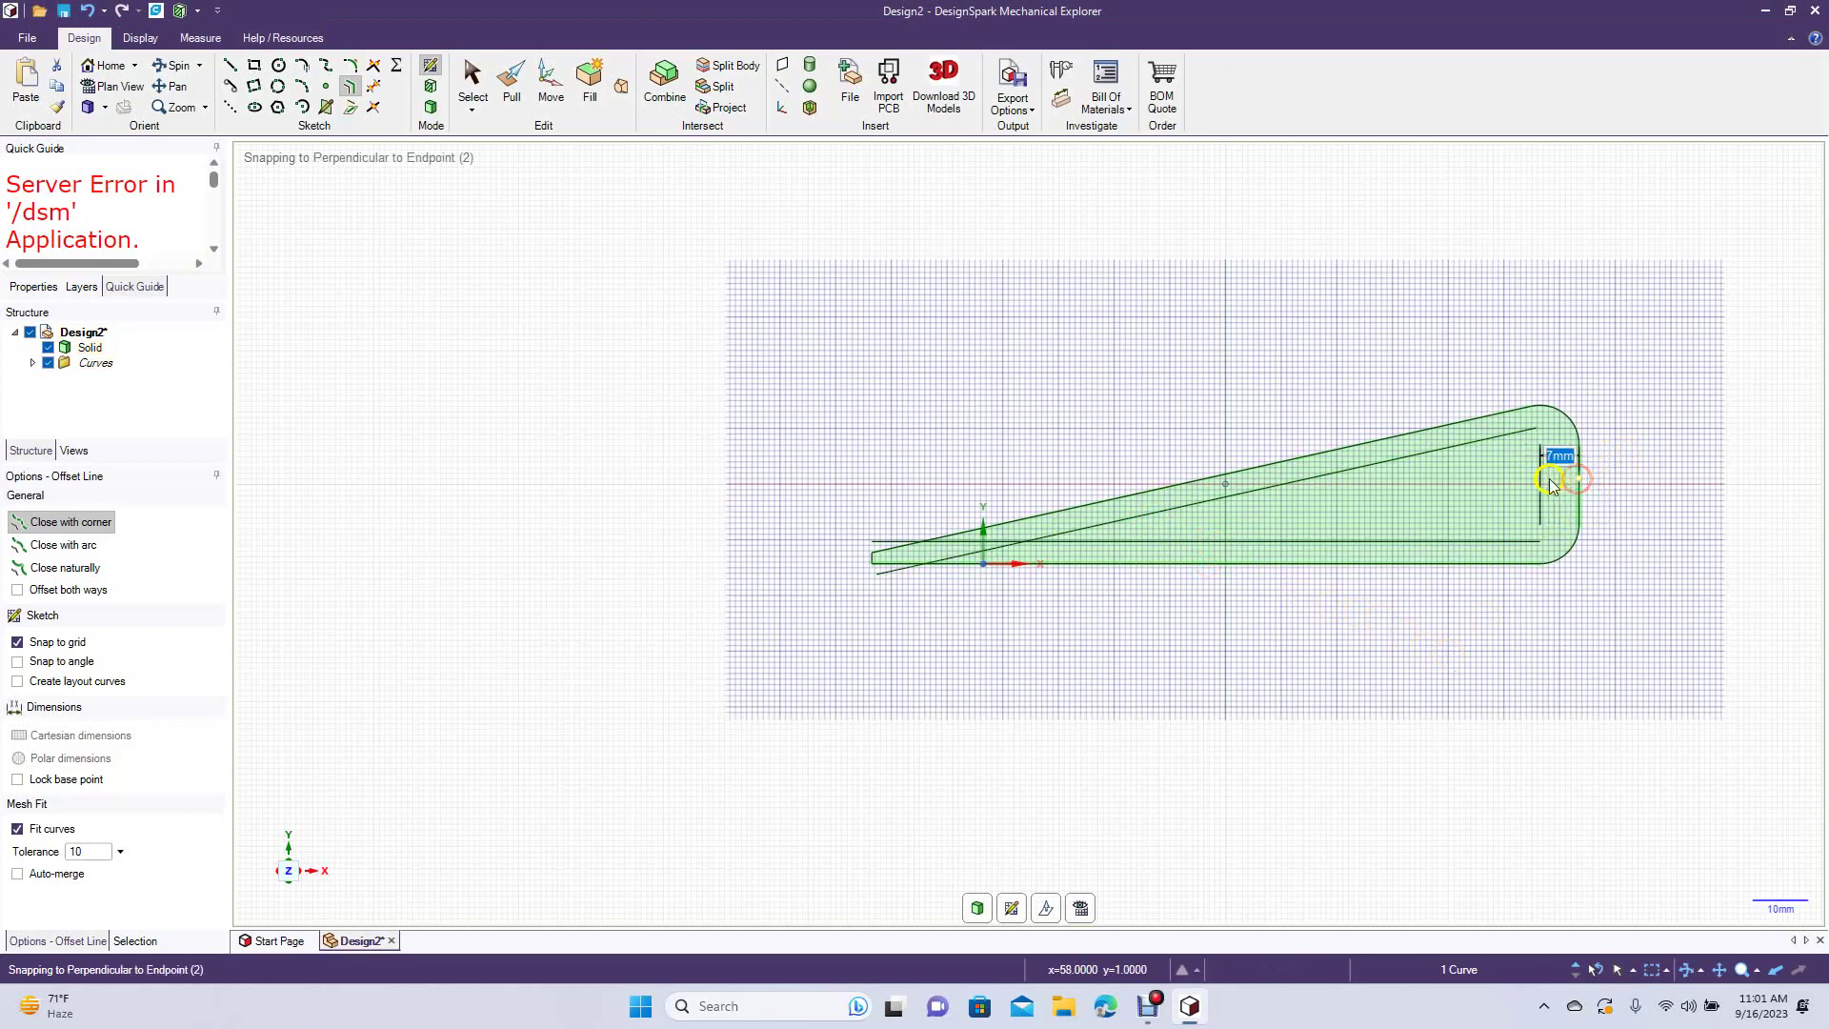
{"action": "type", "text": "4"}
{"action": "key", "text": "Return"}
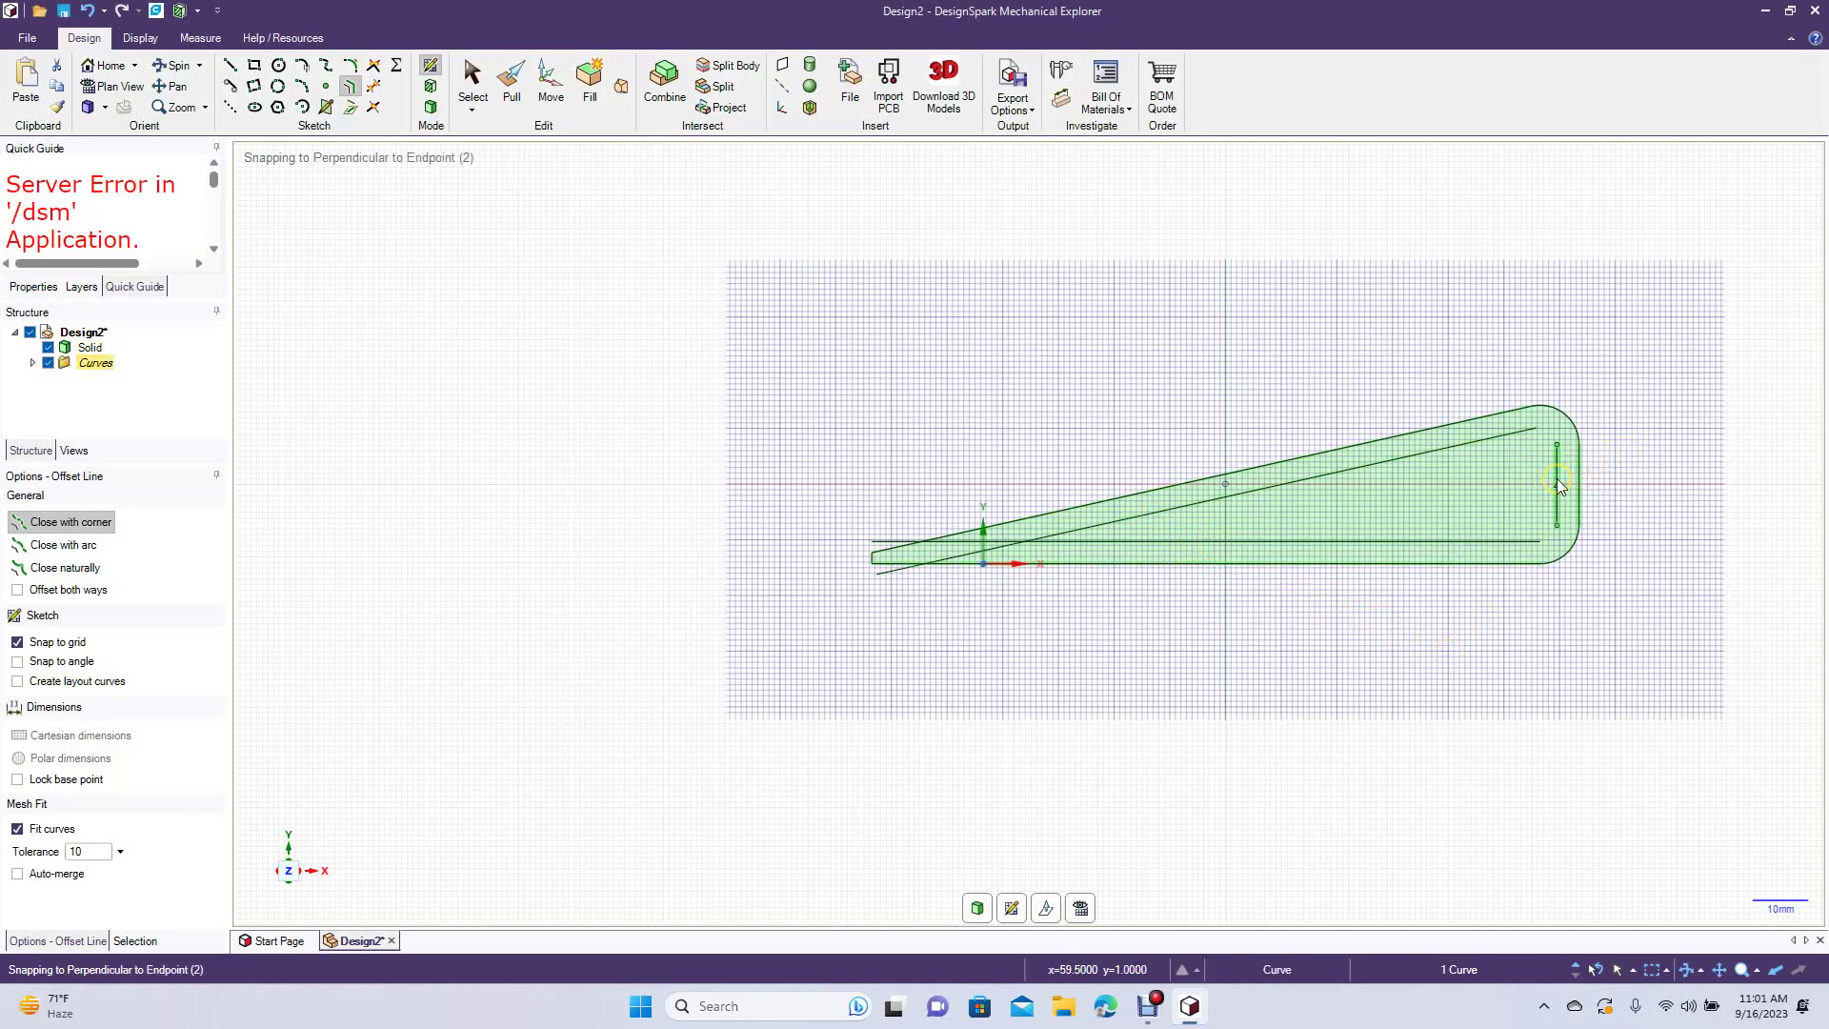
{"action": "left_click", "coordinate": [1568, 430]}
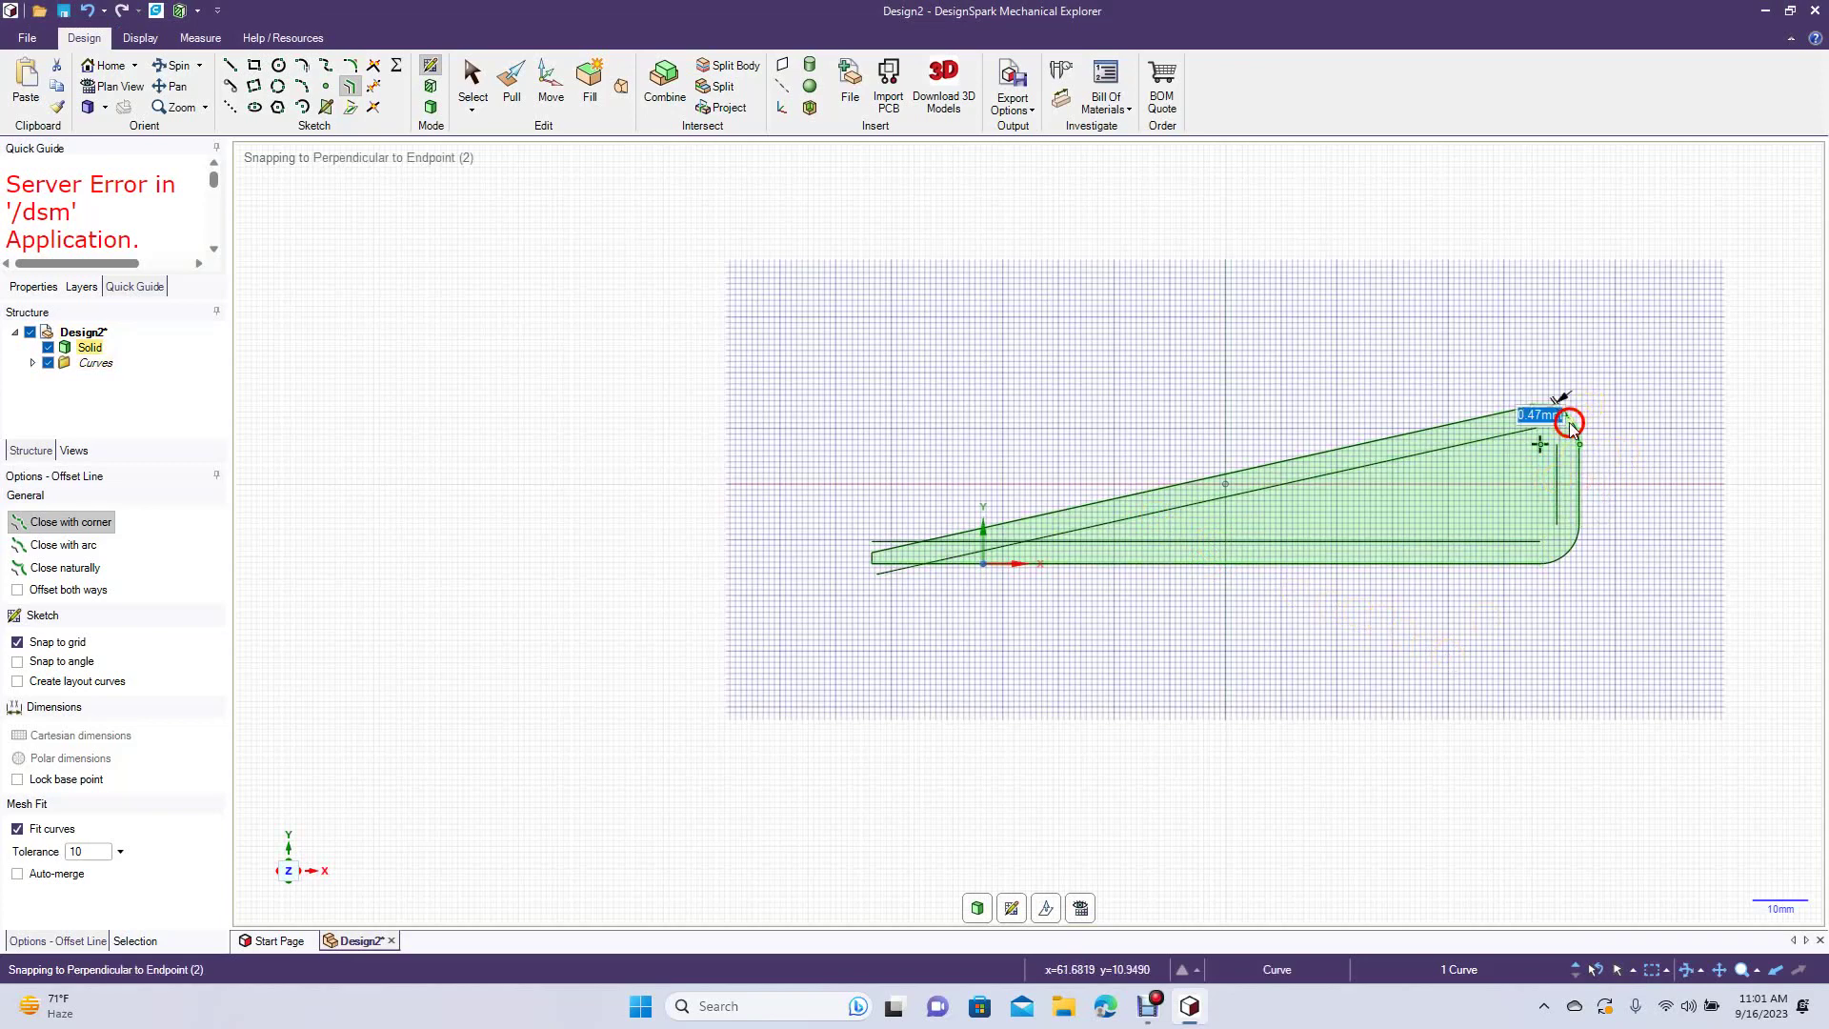
{"action": "type", "text": "4"}
{"action": "key", "text": "Return"}
{"action": "left_click", "coordinate": [1563, 562]}
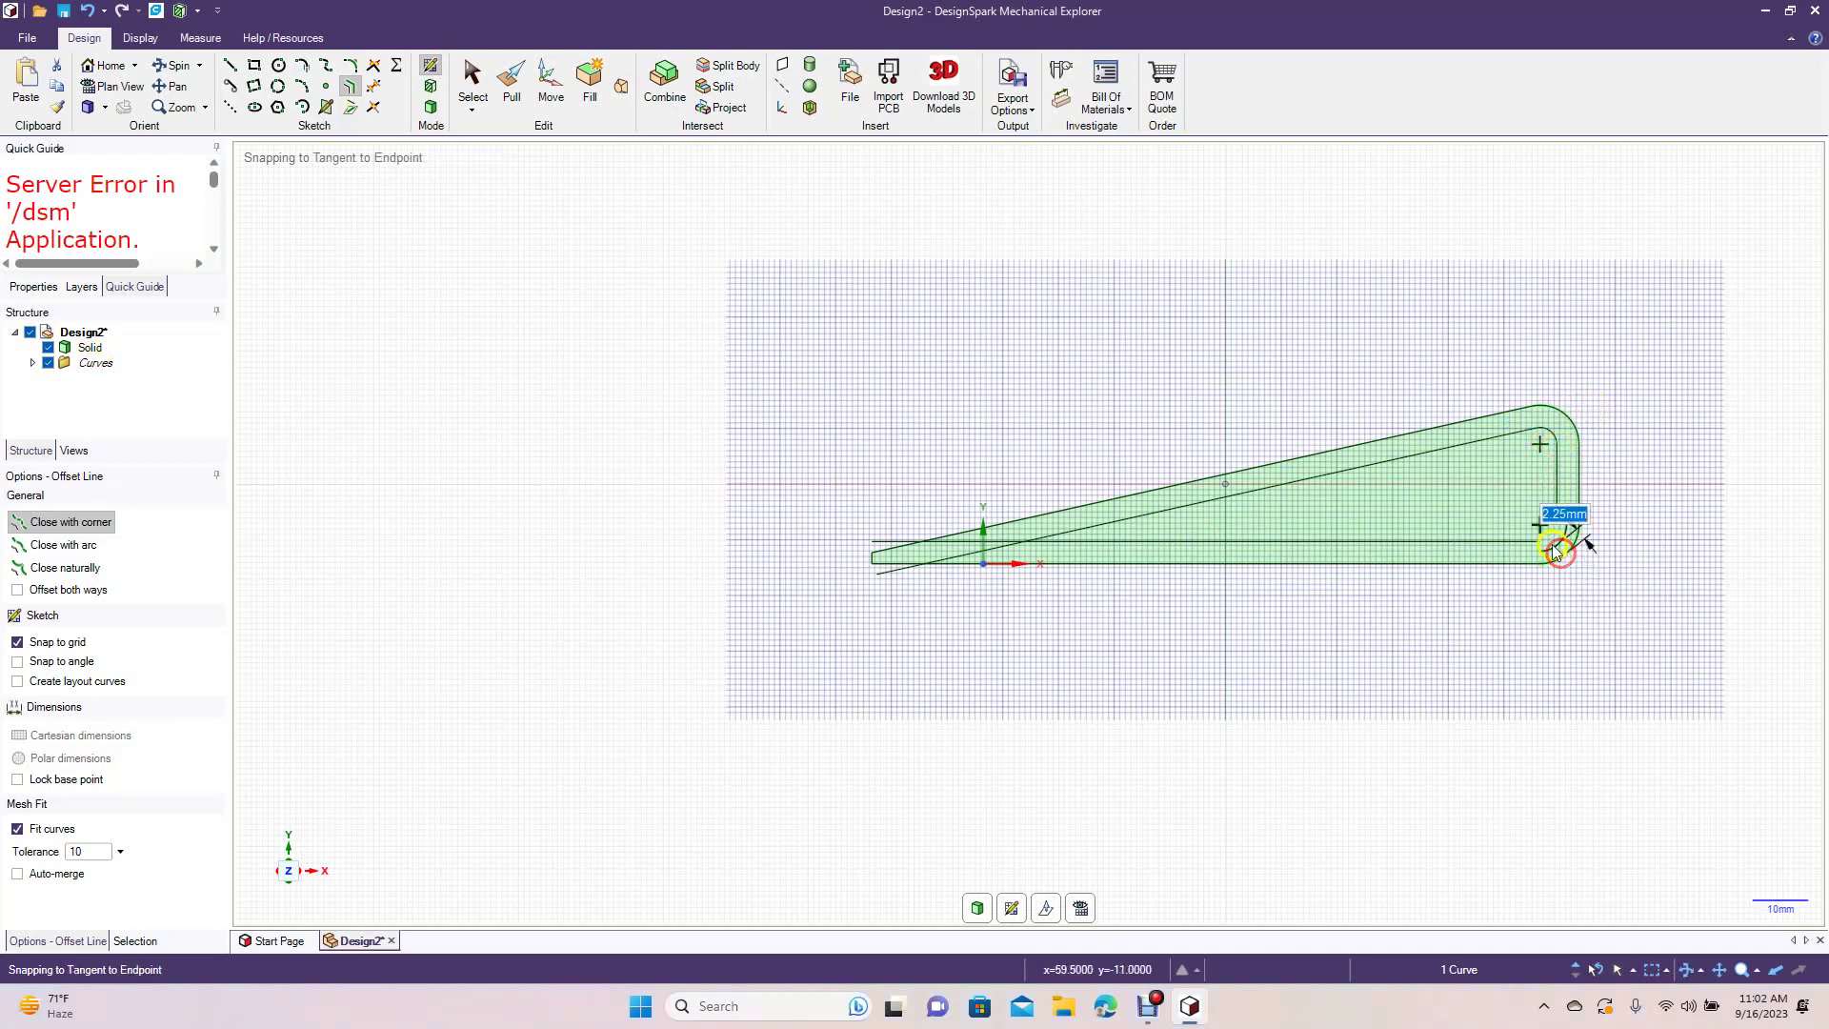
{"action": "type", "text": "4"}
{"action": "key", "text": "Return"}
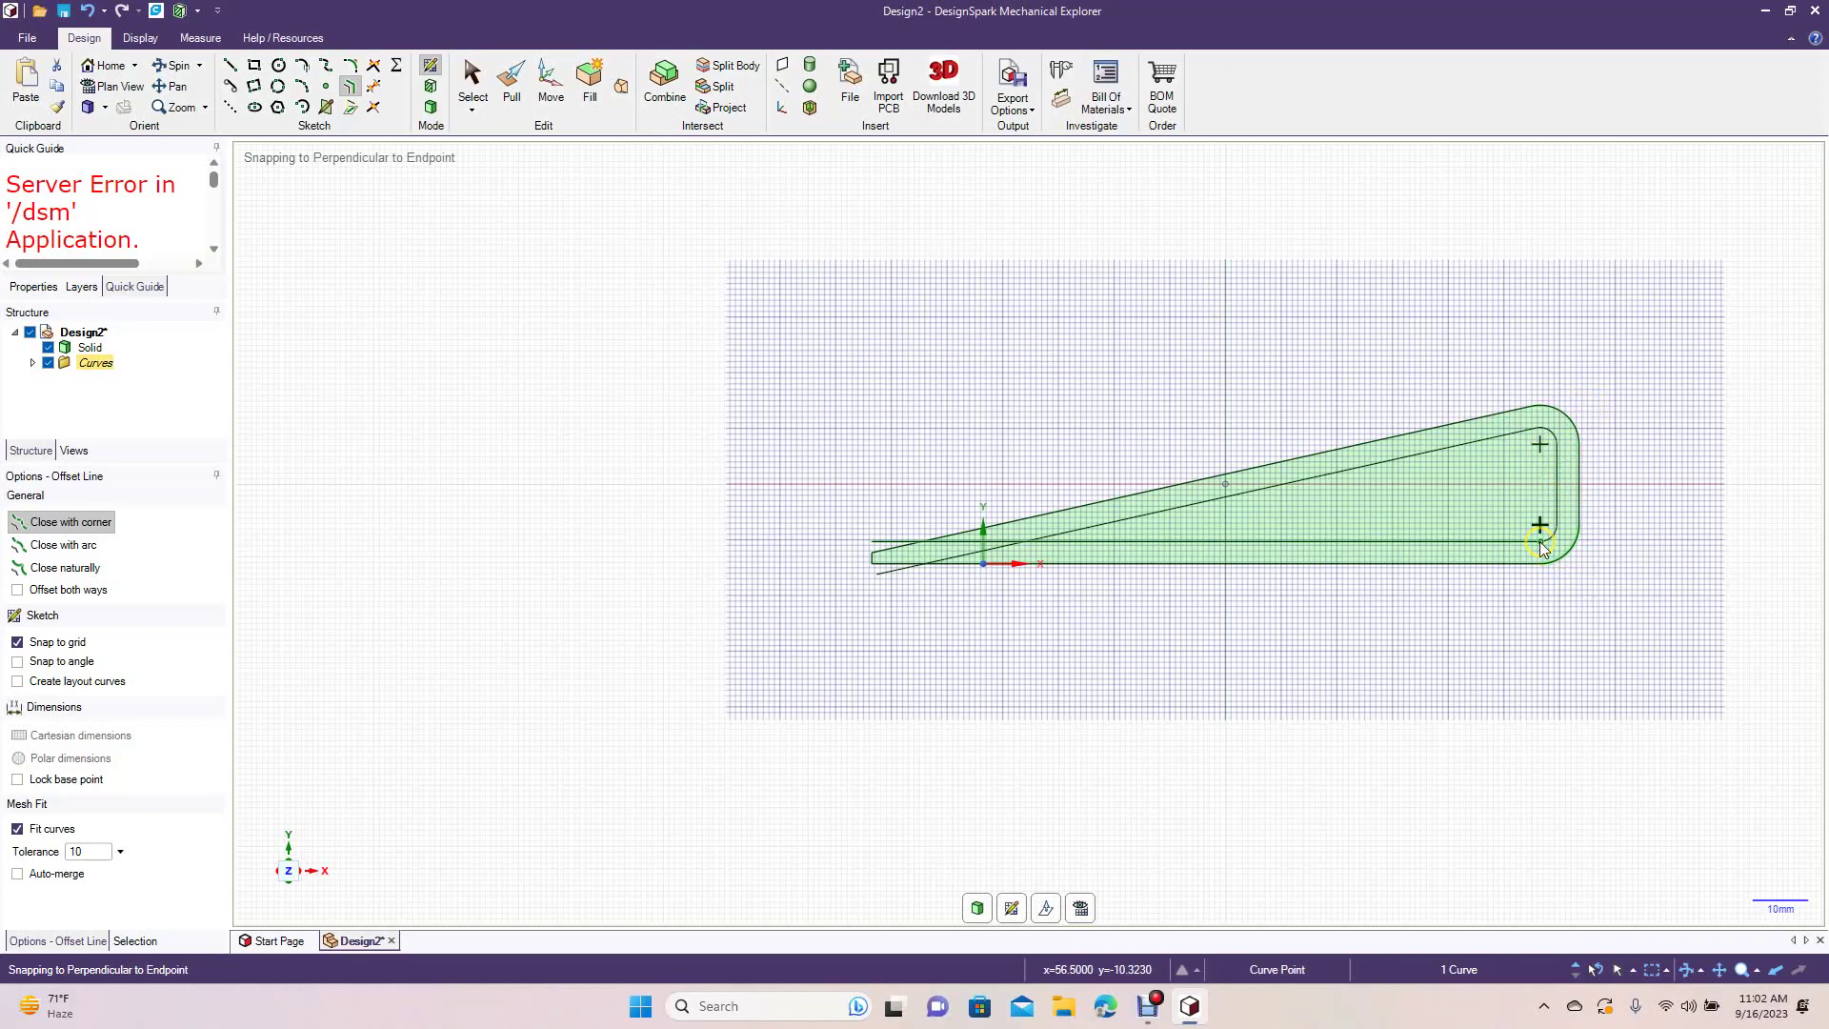
{"action": "left_click", "coordinate": [1515, 627]}
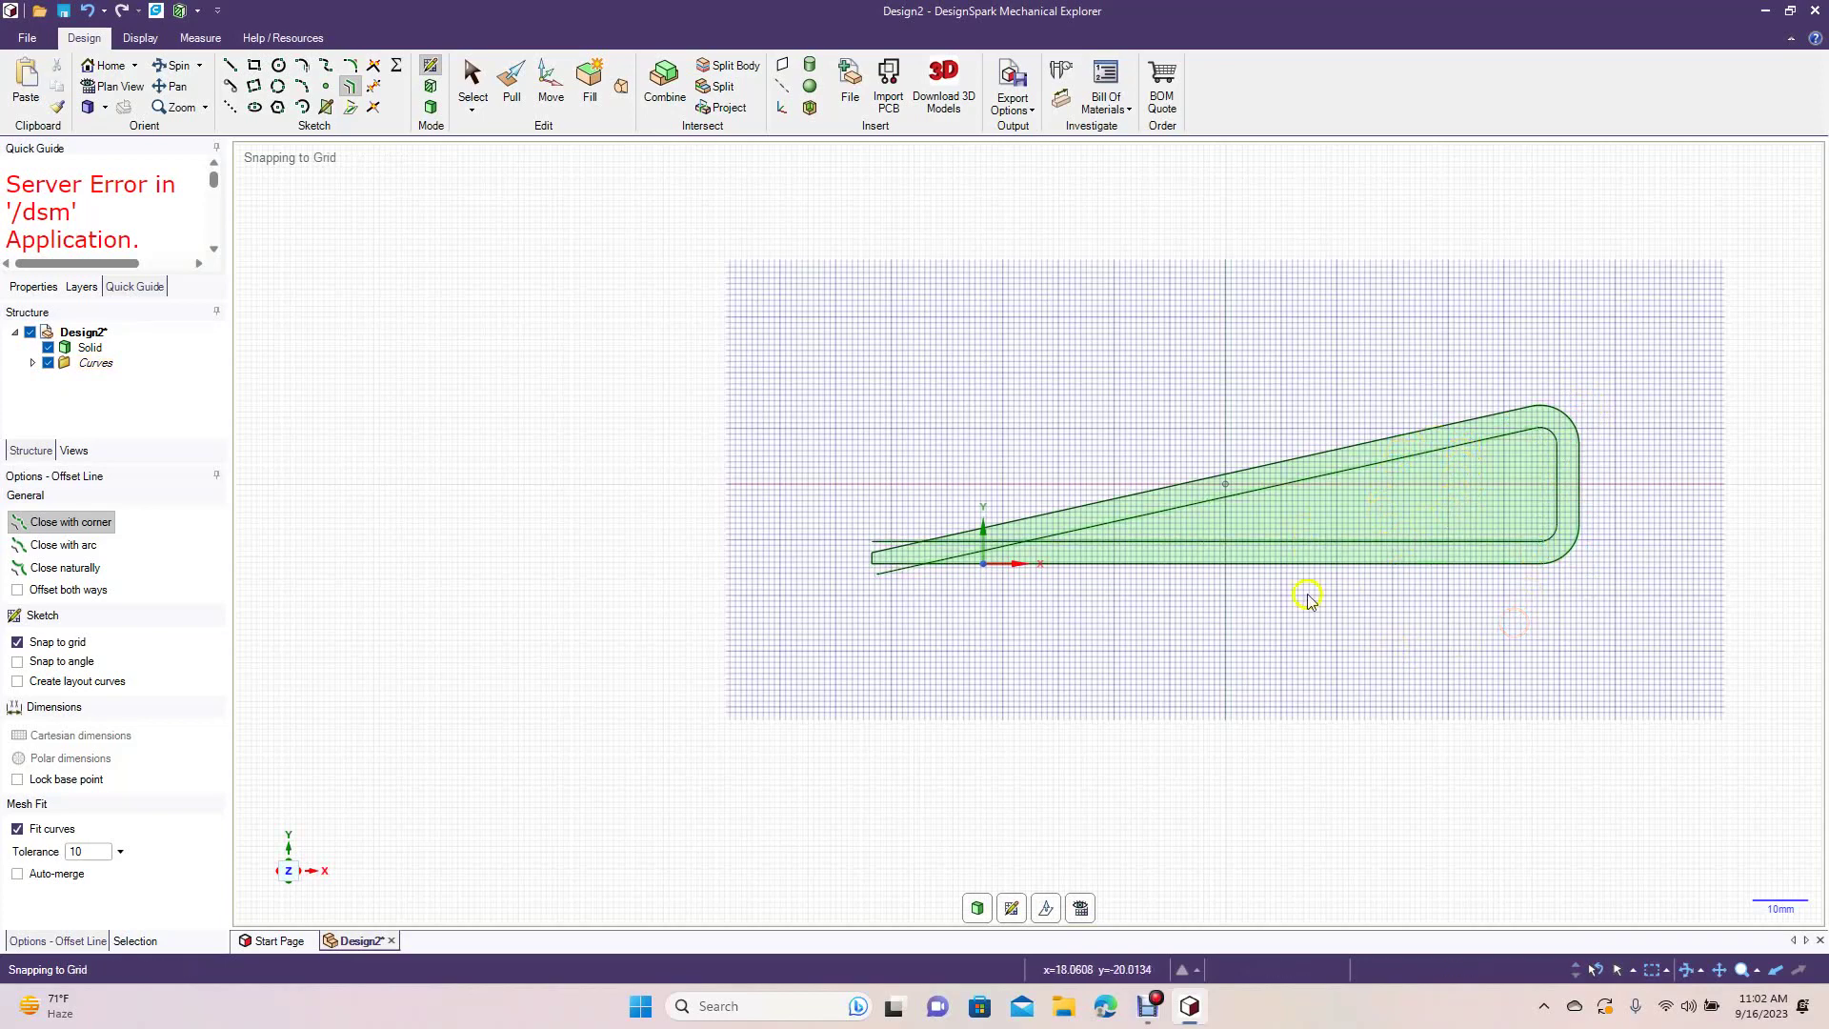
Step: Trim the overhanging ends of the two inner offset lines where they cross near the wedge's thin end
{"action": "left_click", "coordinate": [373, 88]}
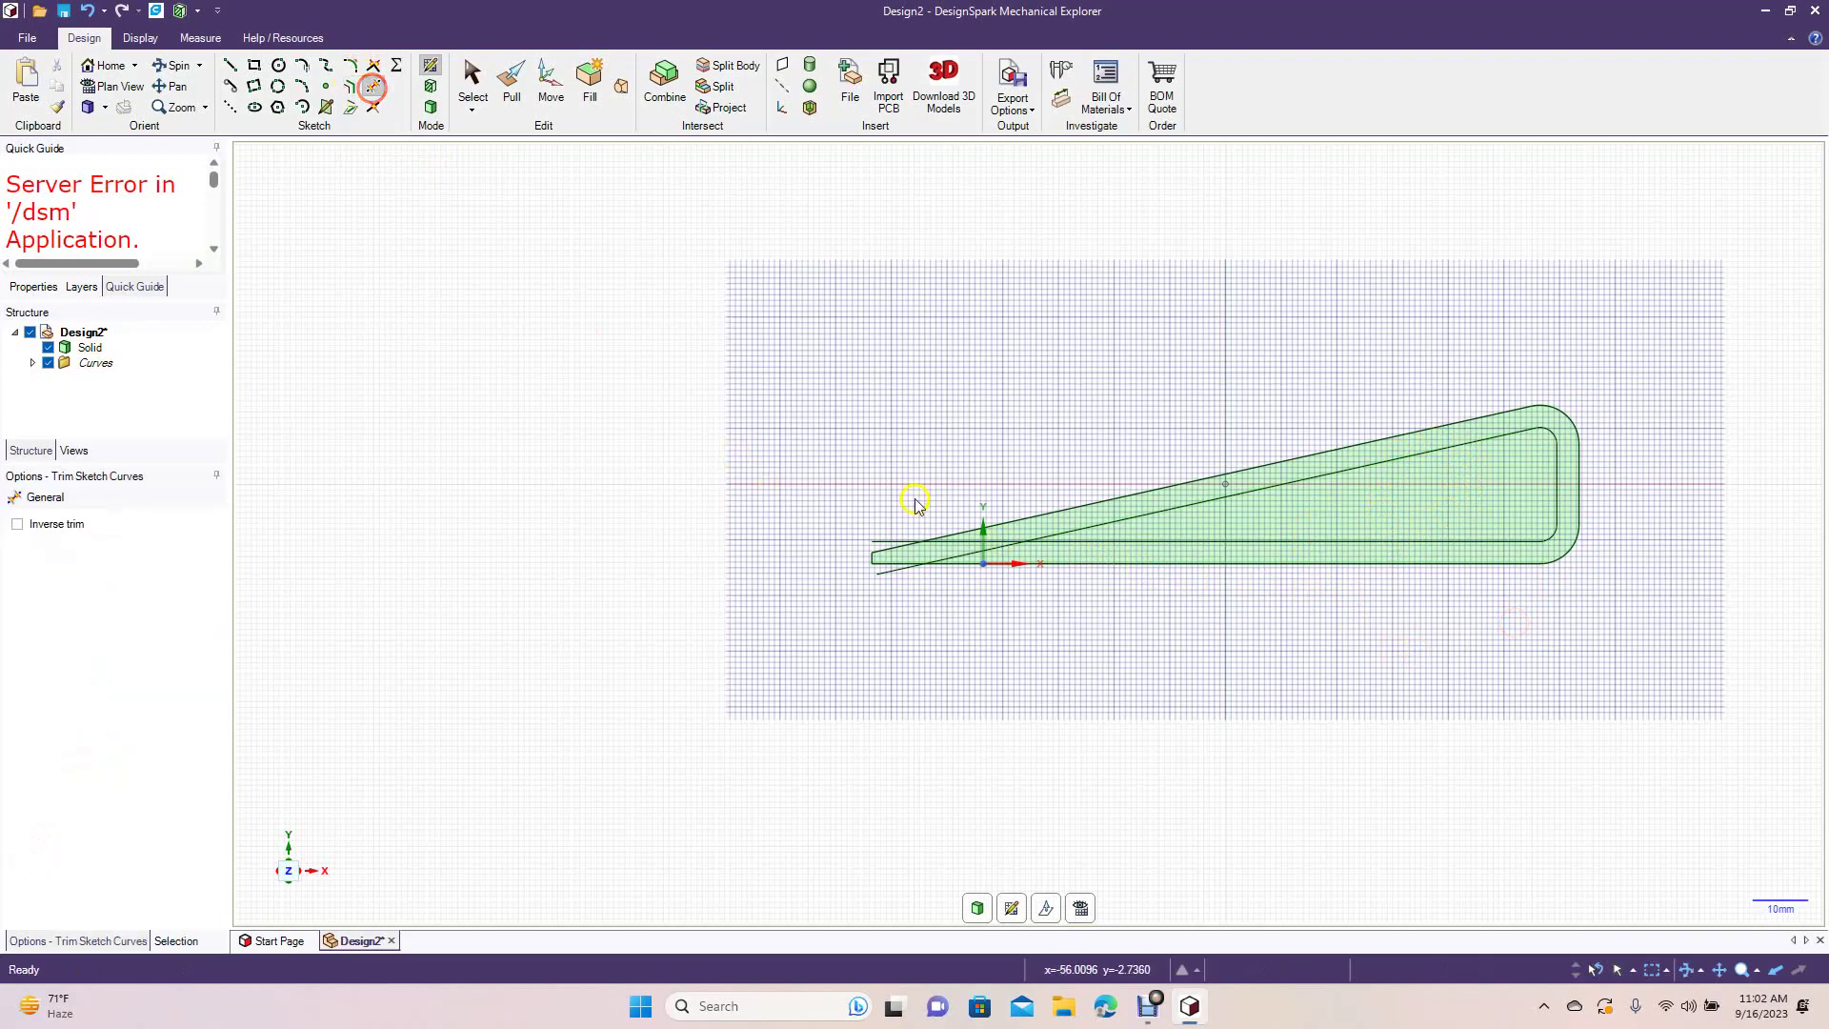
{"action": "left_click", "coordinate": [905, 568]}
{"action": "left_click", "coordinate": [943, 564]}
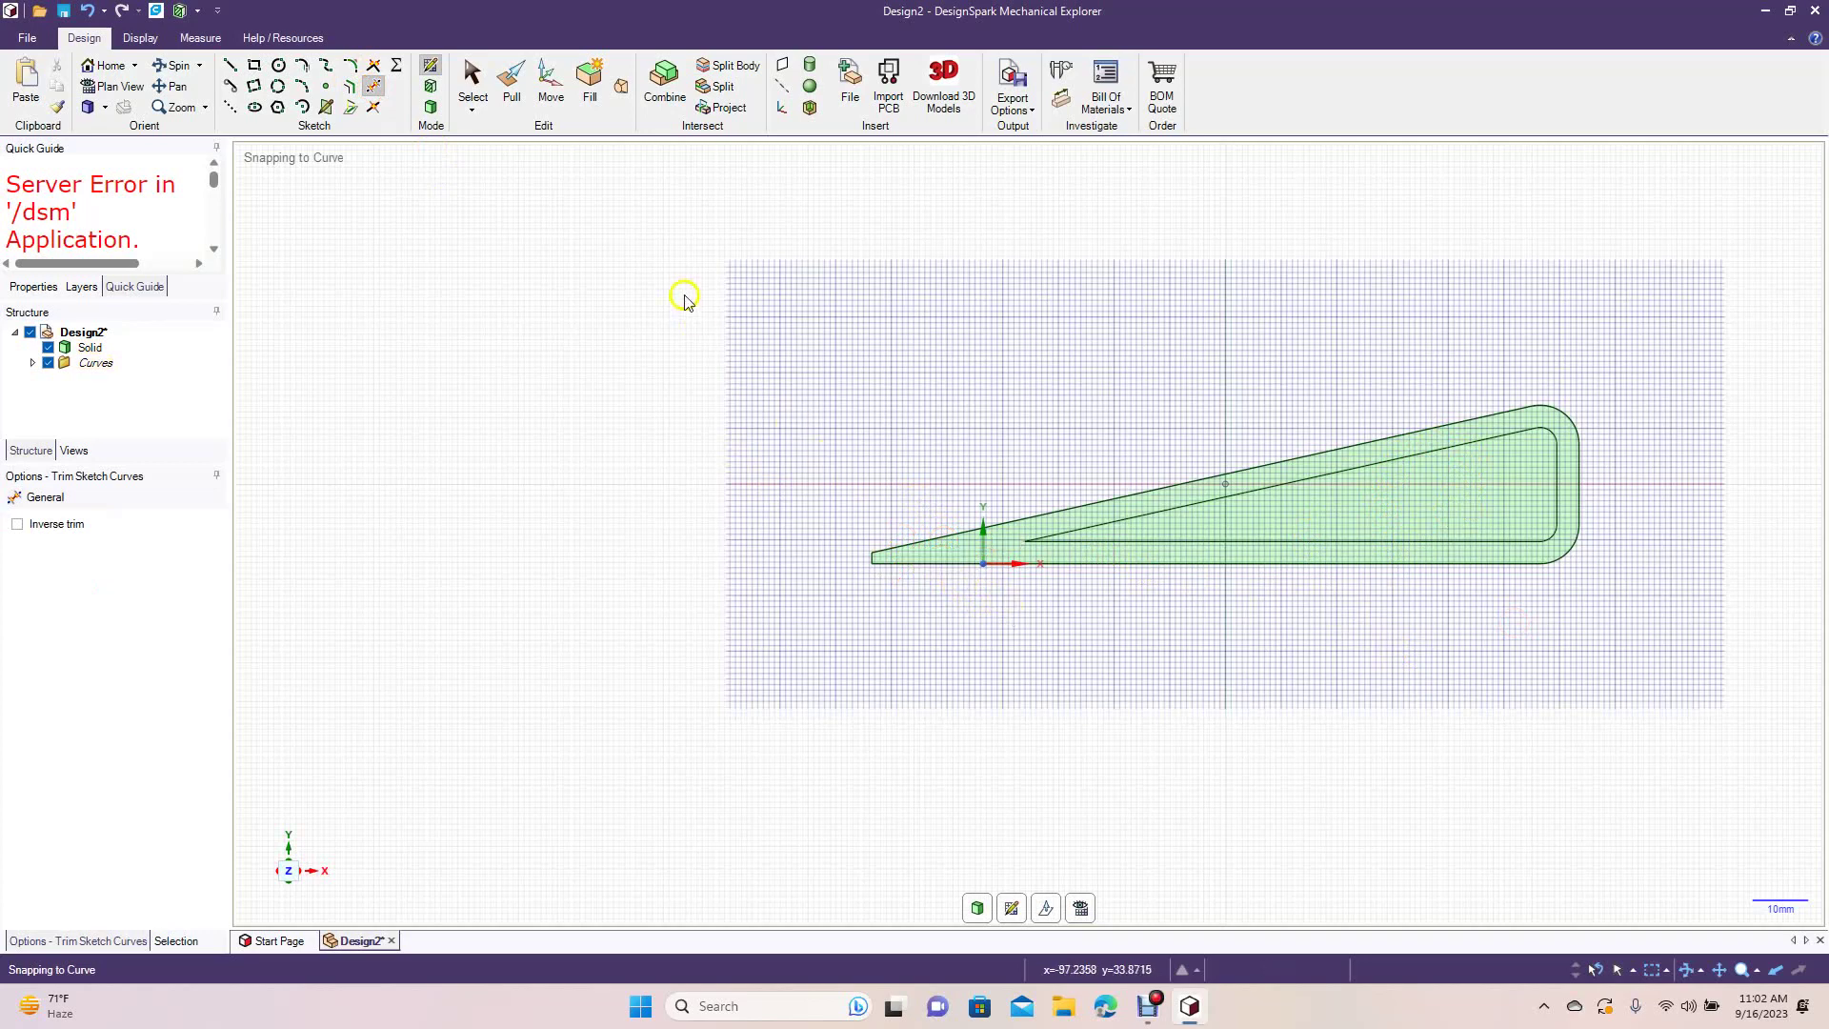
Step: Round the inner outline's sharp corner near the thin end with a 1.5 mm radius
{"action": "left_click", "coordinate": [352, 65]}
{"action": "left_click", "coordinate": [1092, 524]}
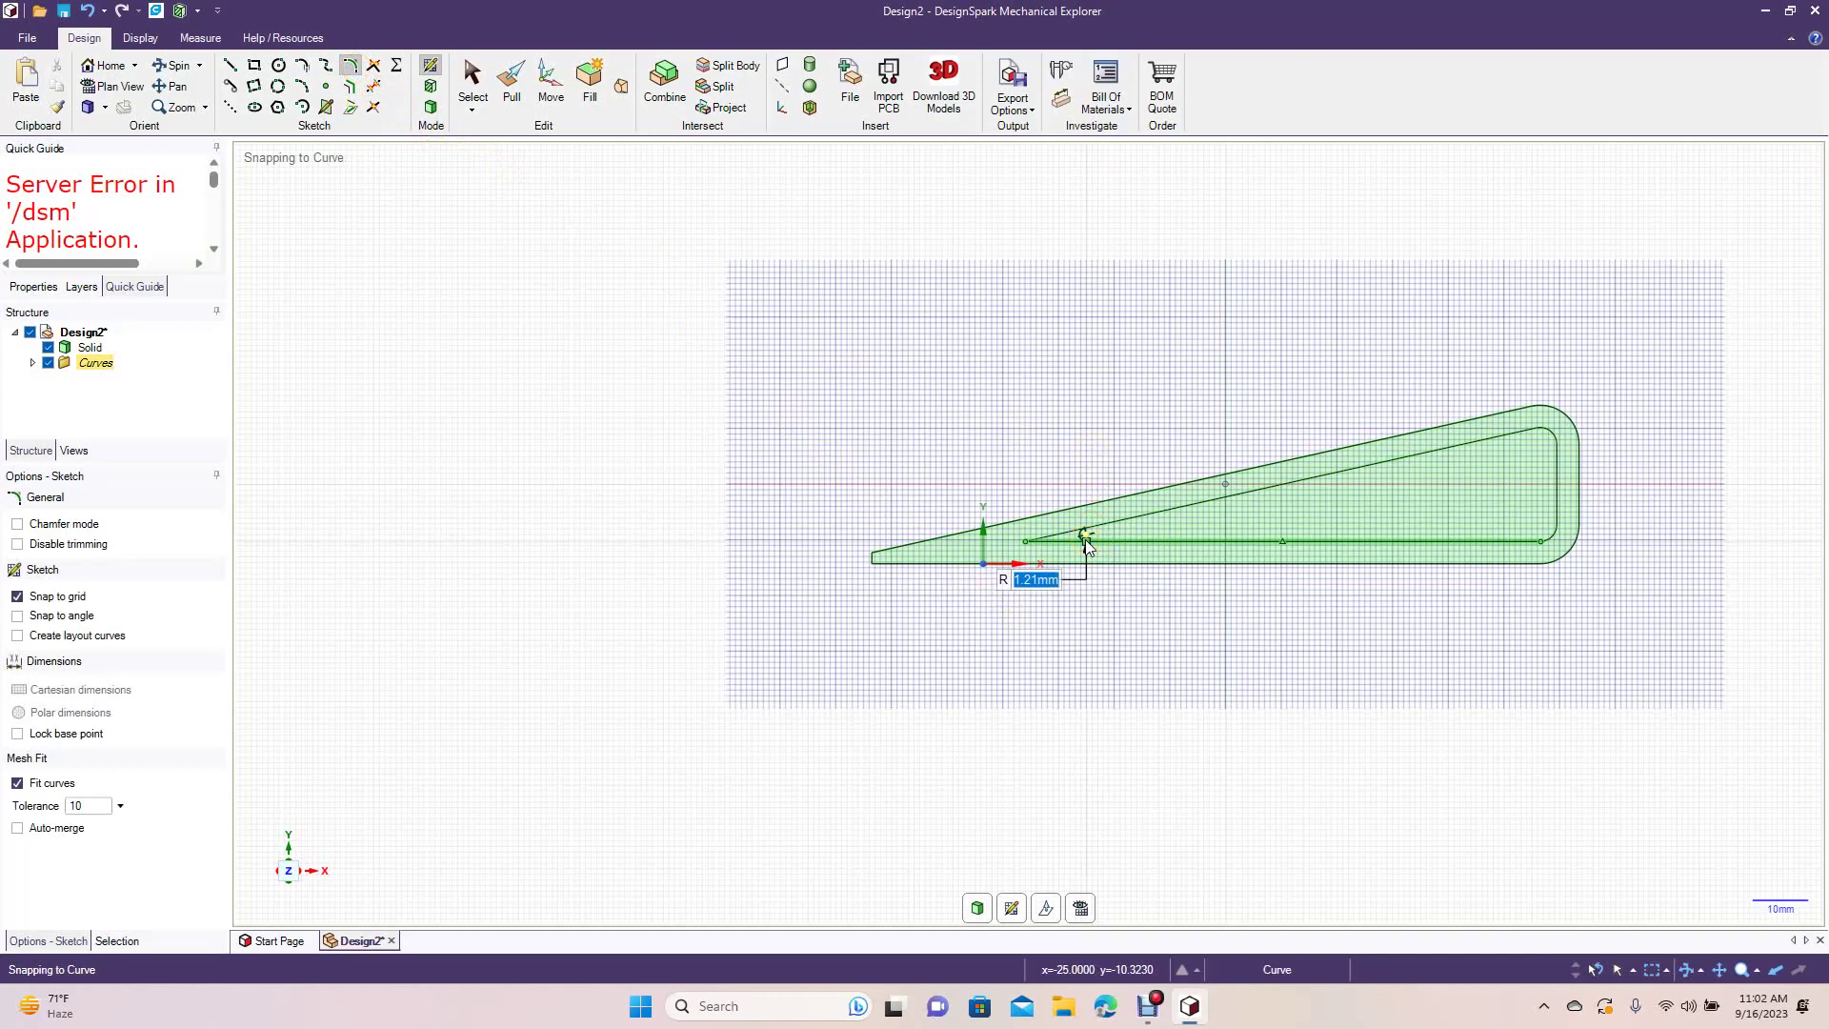
{"action": "type", "text": "1.5"}
{"action": "key", "text": "Return"}
{"action": "left_click", "coordinate": [1161, 620]}
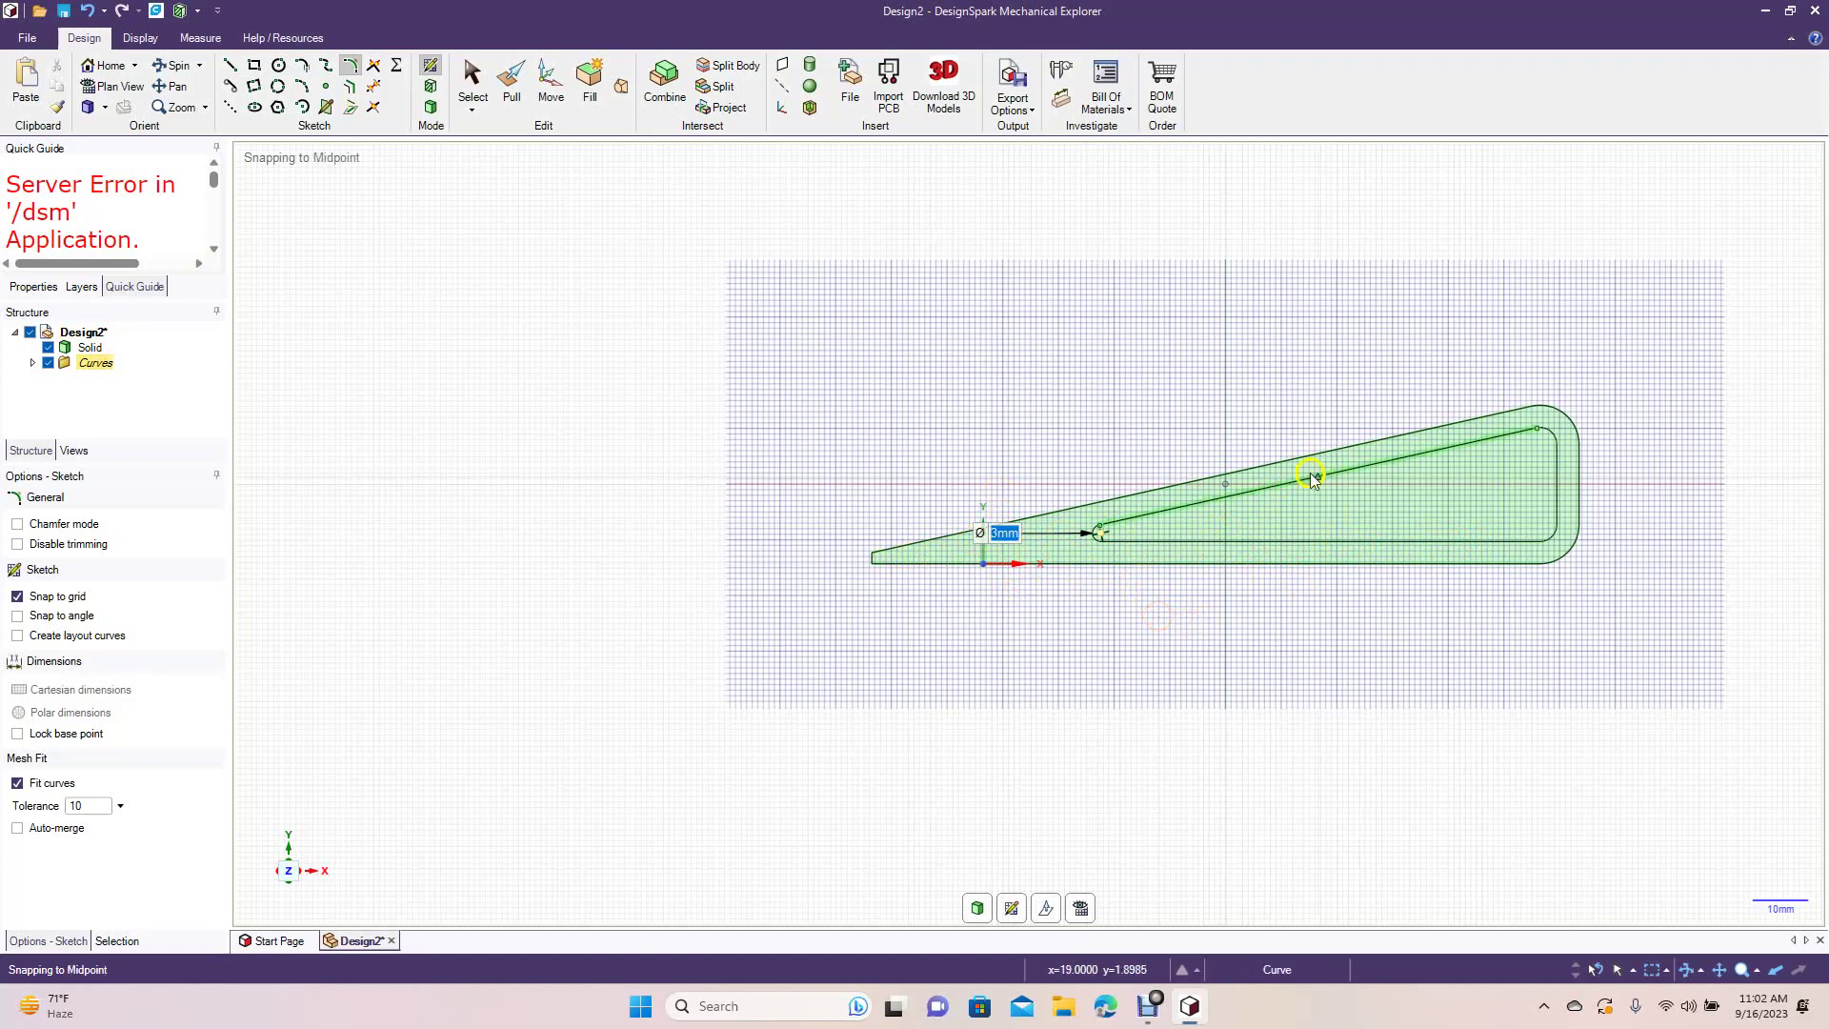
{"action": "left_click", "coordinate": [471, 77]}
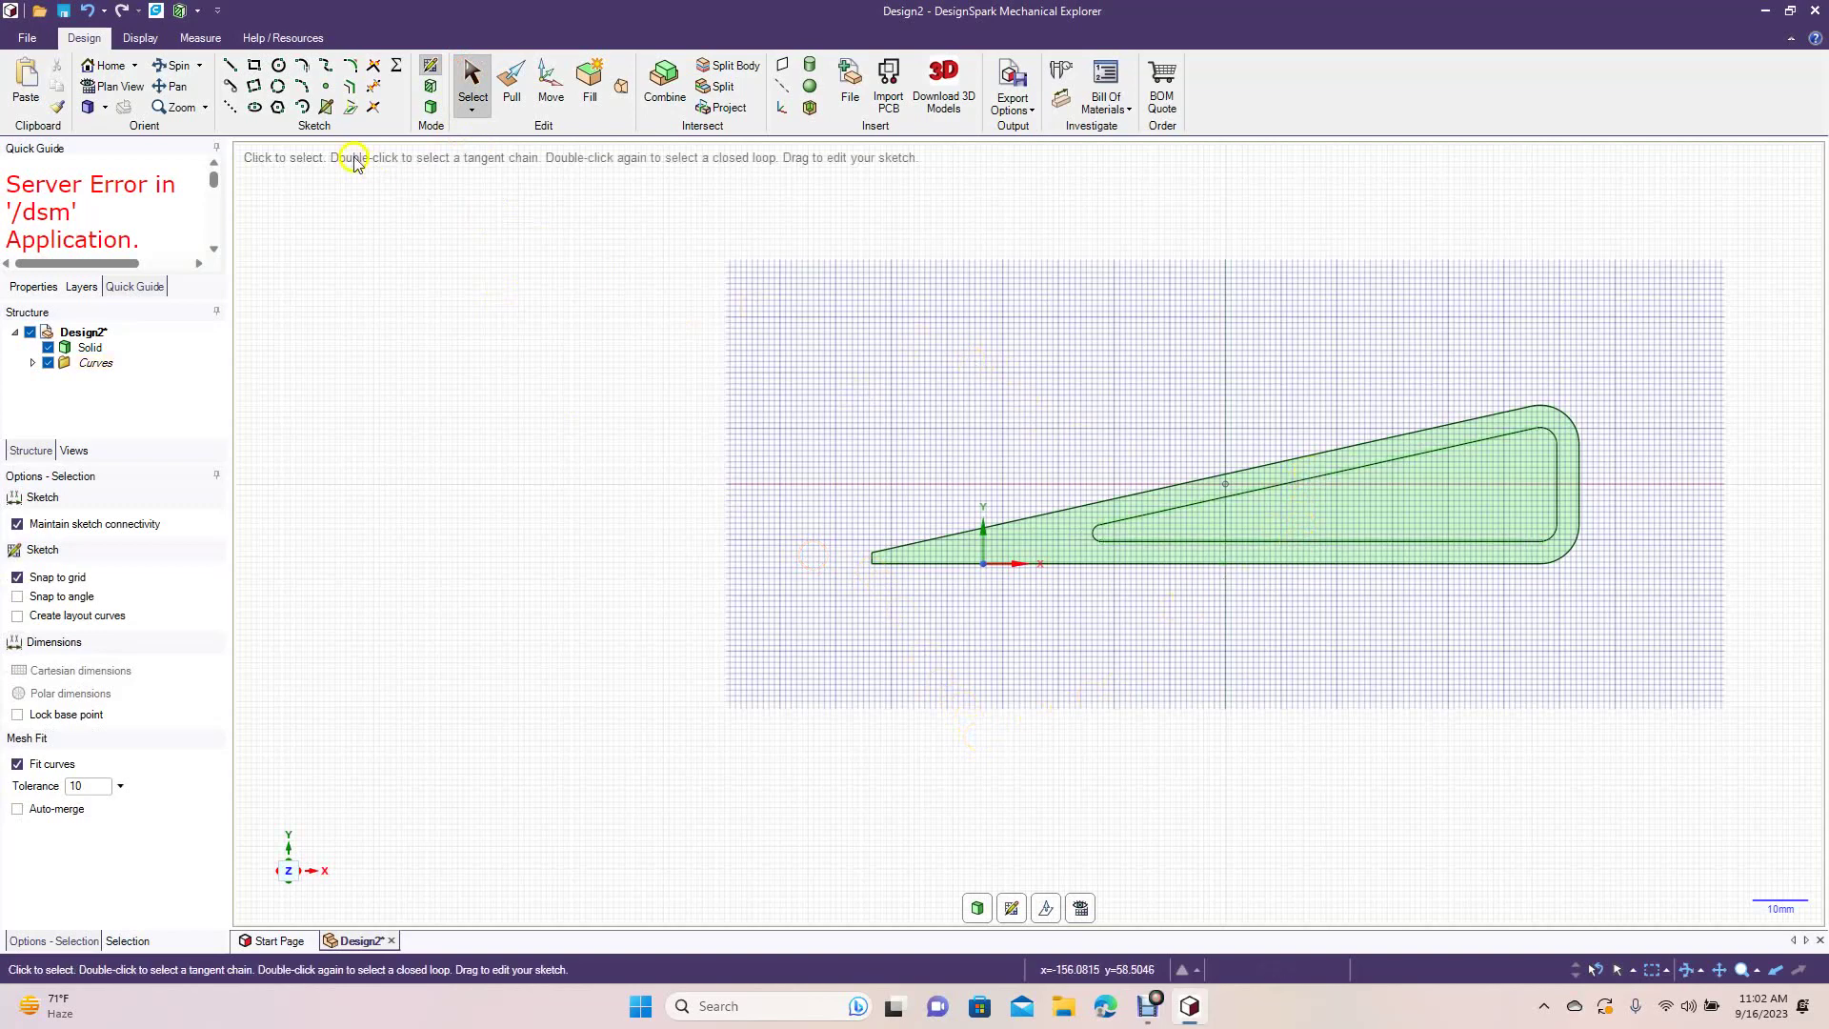
Step: Draw a vertical line about 11.7 mm long from the midpoint of the inner sloped line down to the inner base line
{"action": "left_click", "coordinate": [232, 66]}
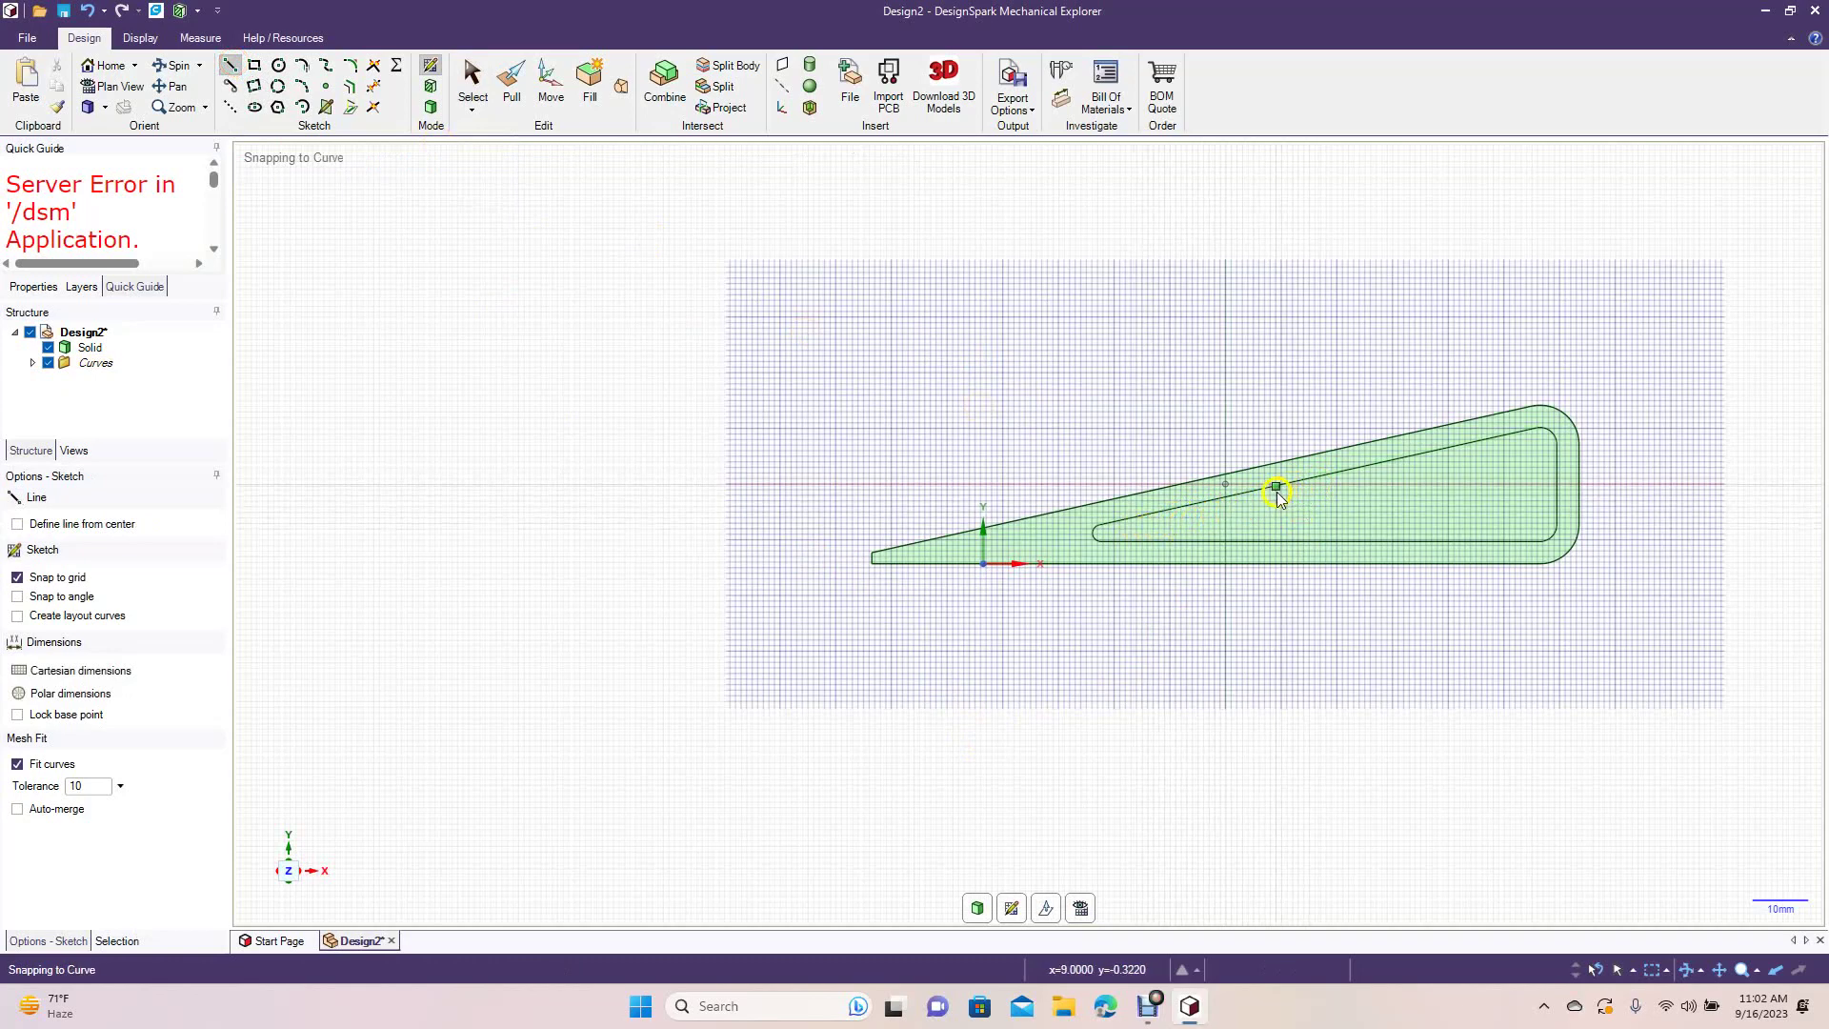
{"action": "left_click", "coordinate": [1317, 478]}
{"action": "left_click", "coordinate": [1318, 542]}
{"action": "left_click", "coordinate": [472, 103]}
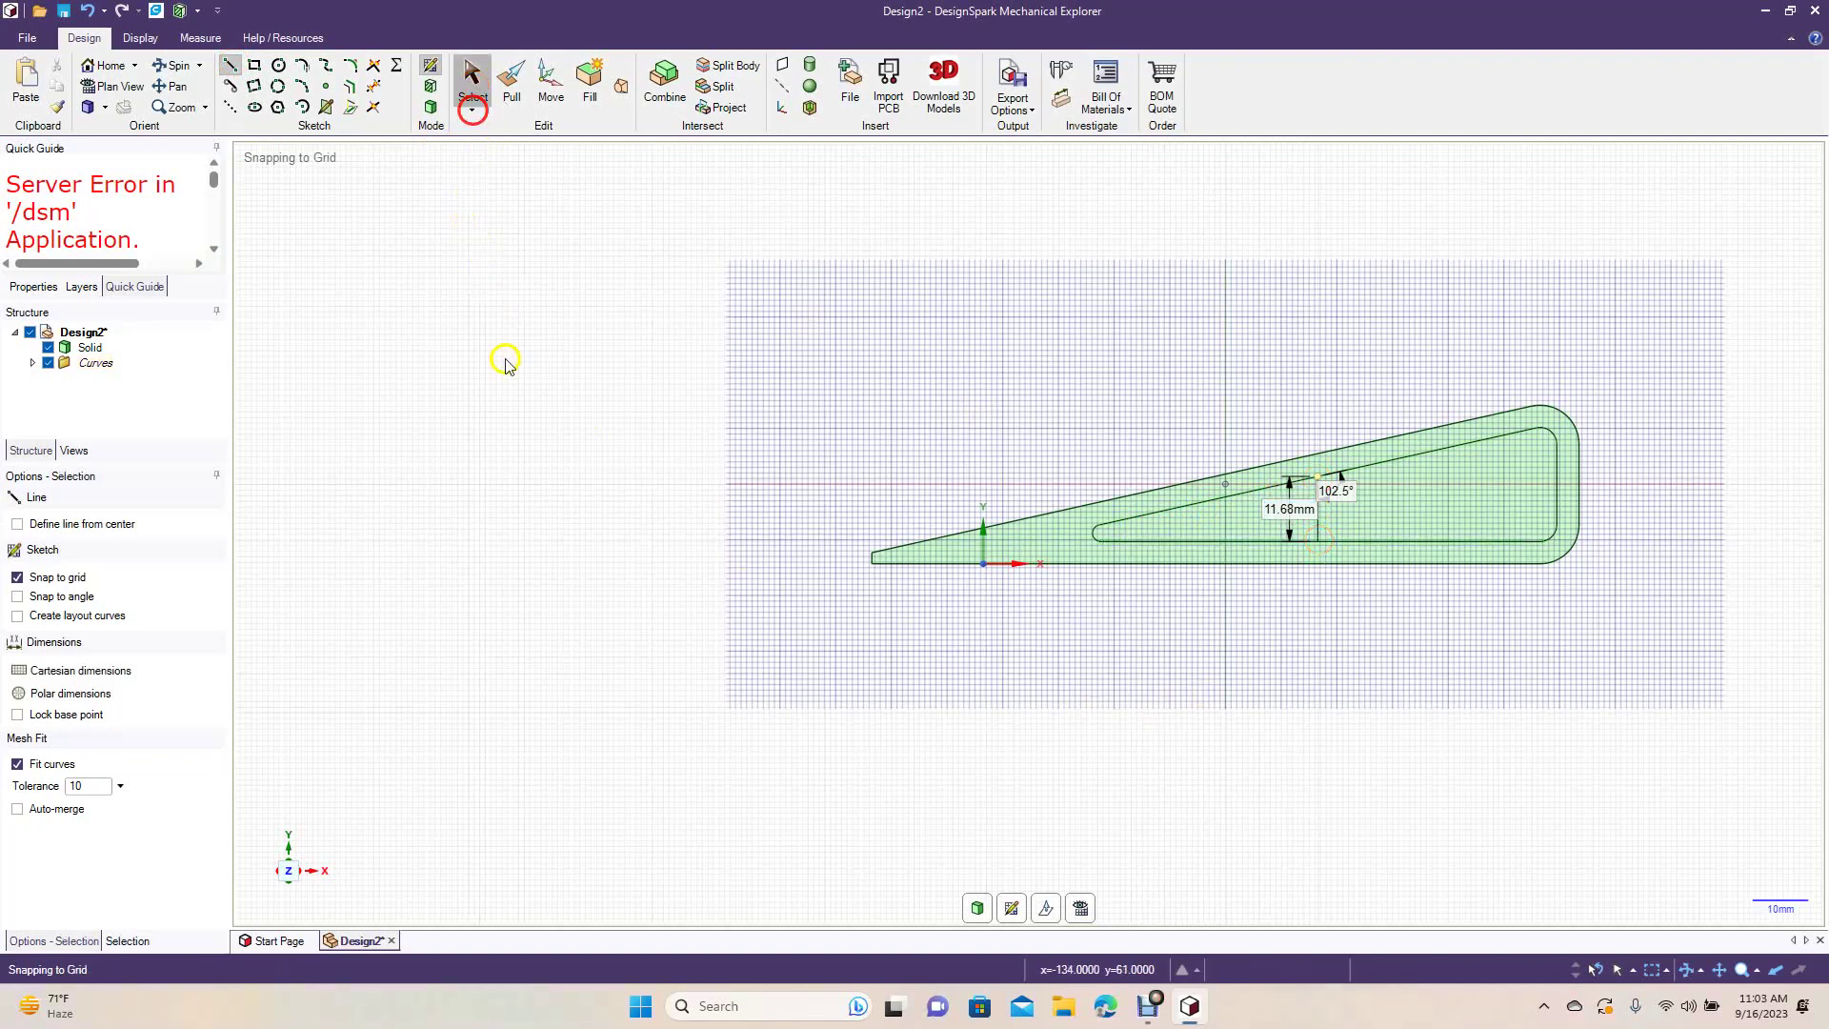
{"action": "left_click", "coordinate": [507, 367]}
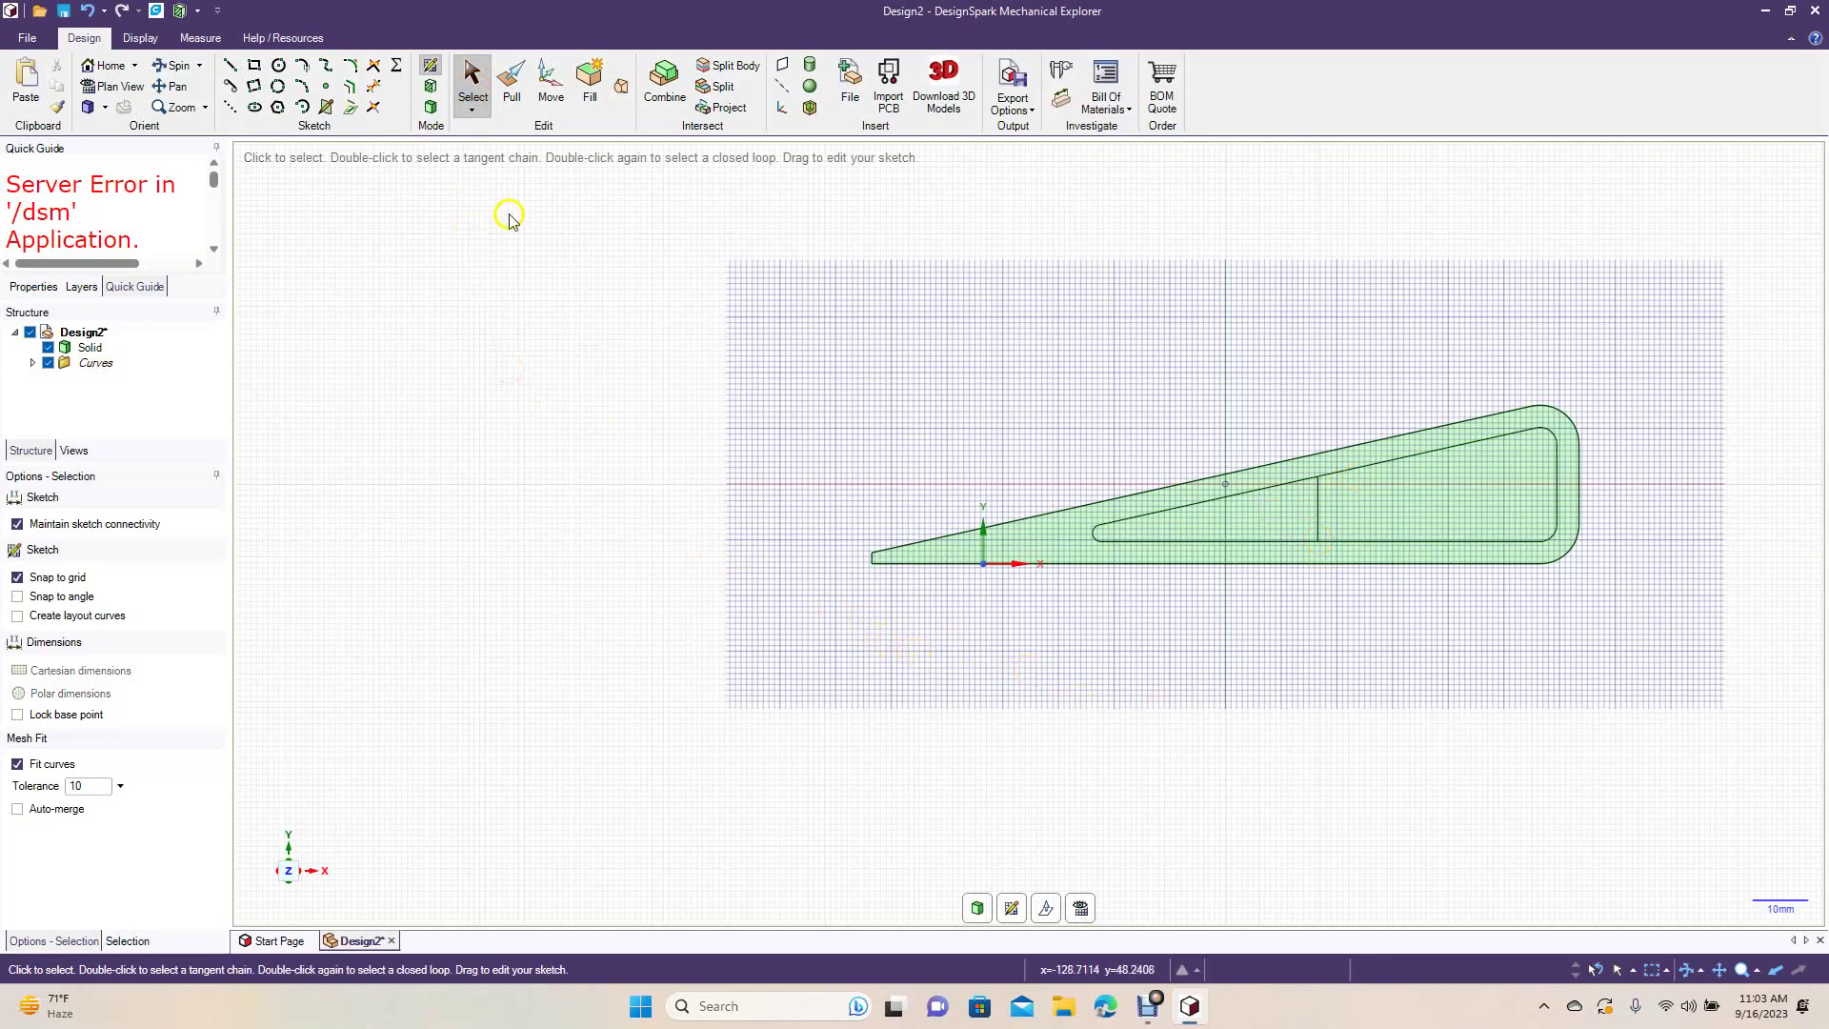
Step: Offset the vertical line inside the inner outline by 2 mm to each side
{"action": "left_click", "coordinate": [348, 88]}
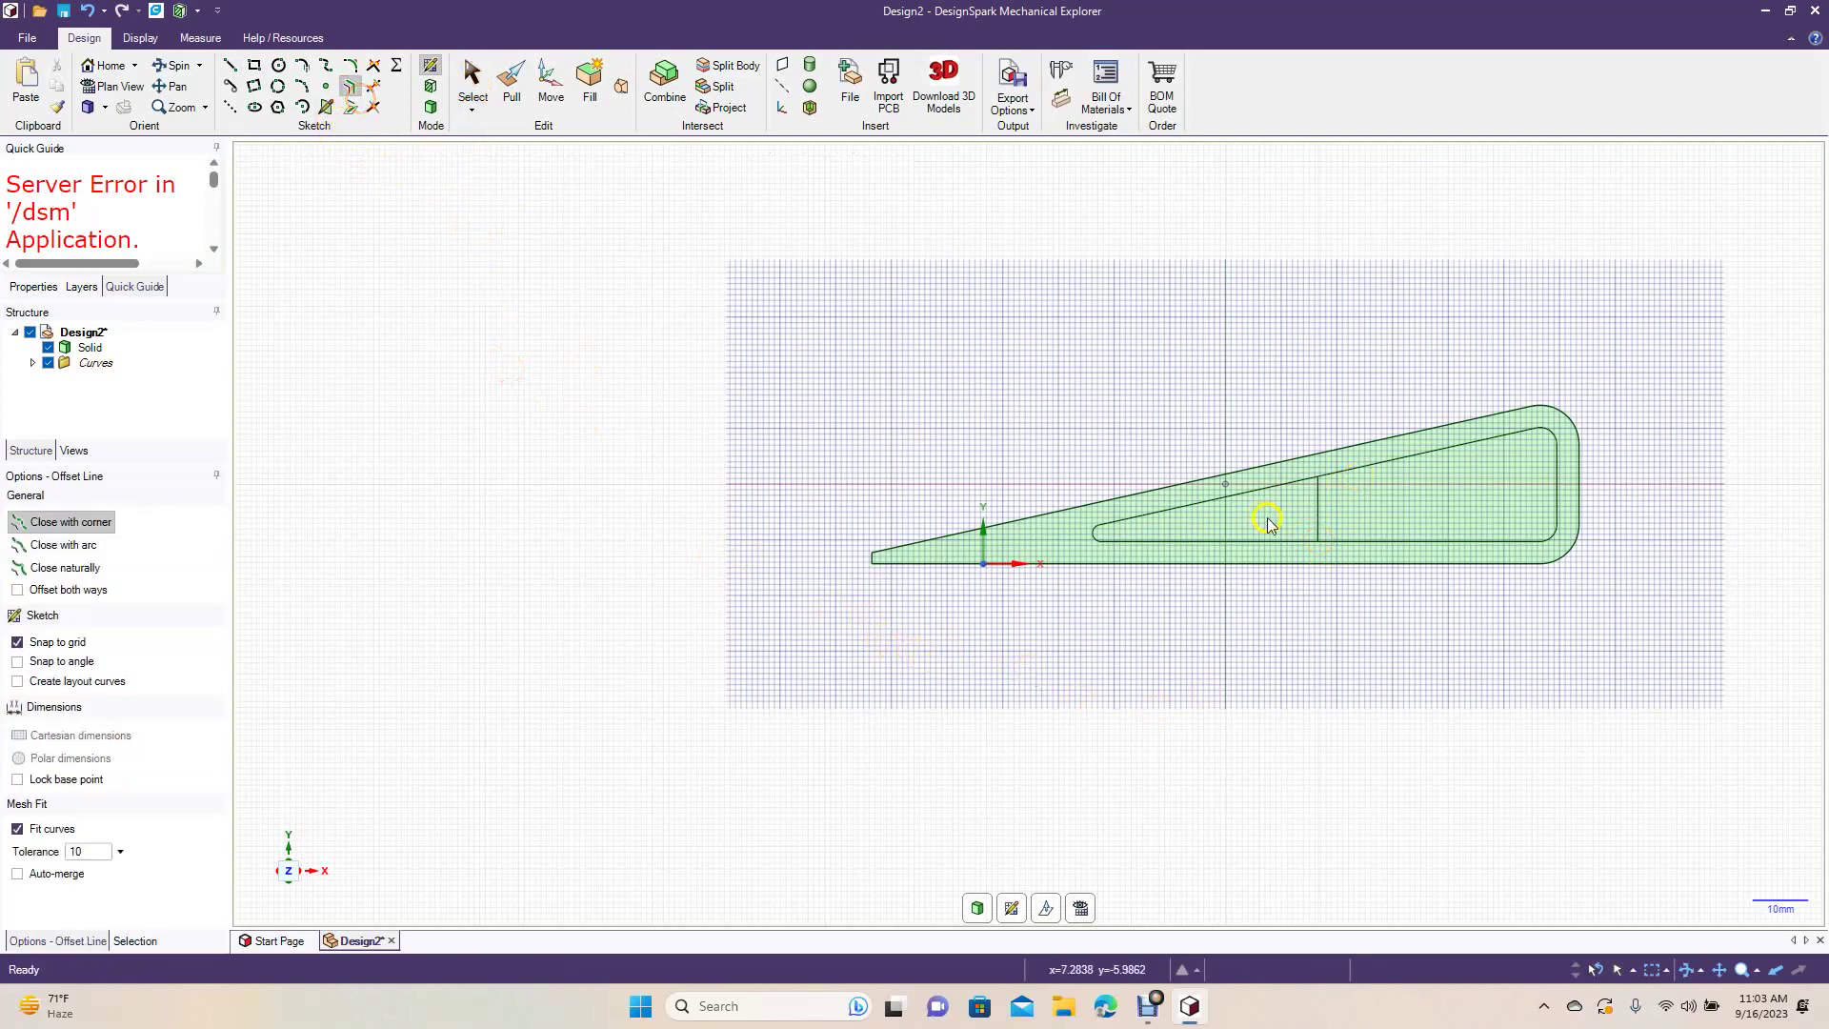
{"action": "left_click", "coordinate": [1318, 522]}
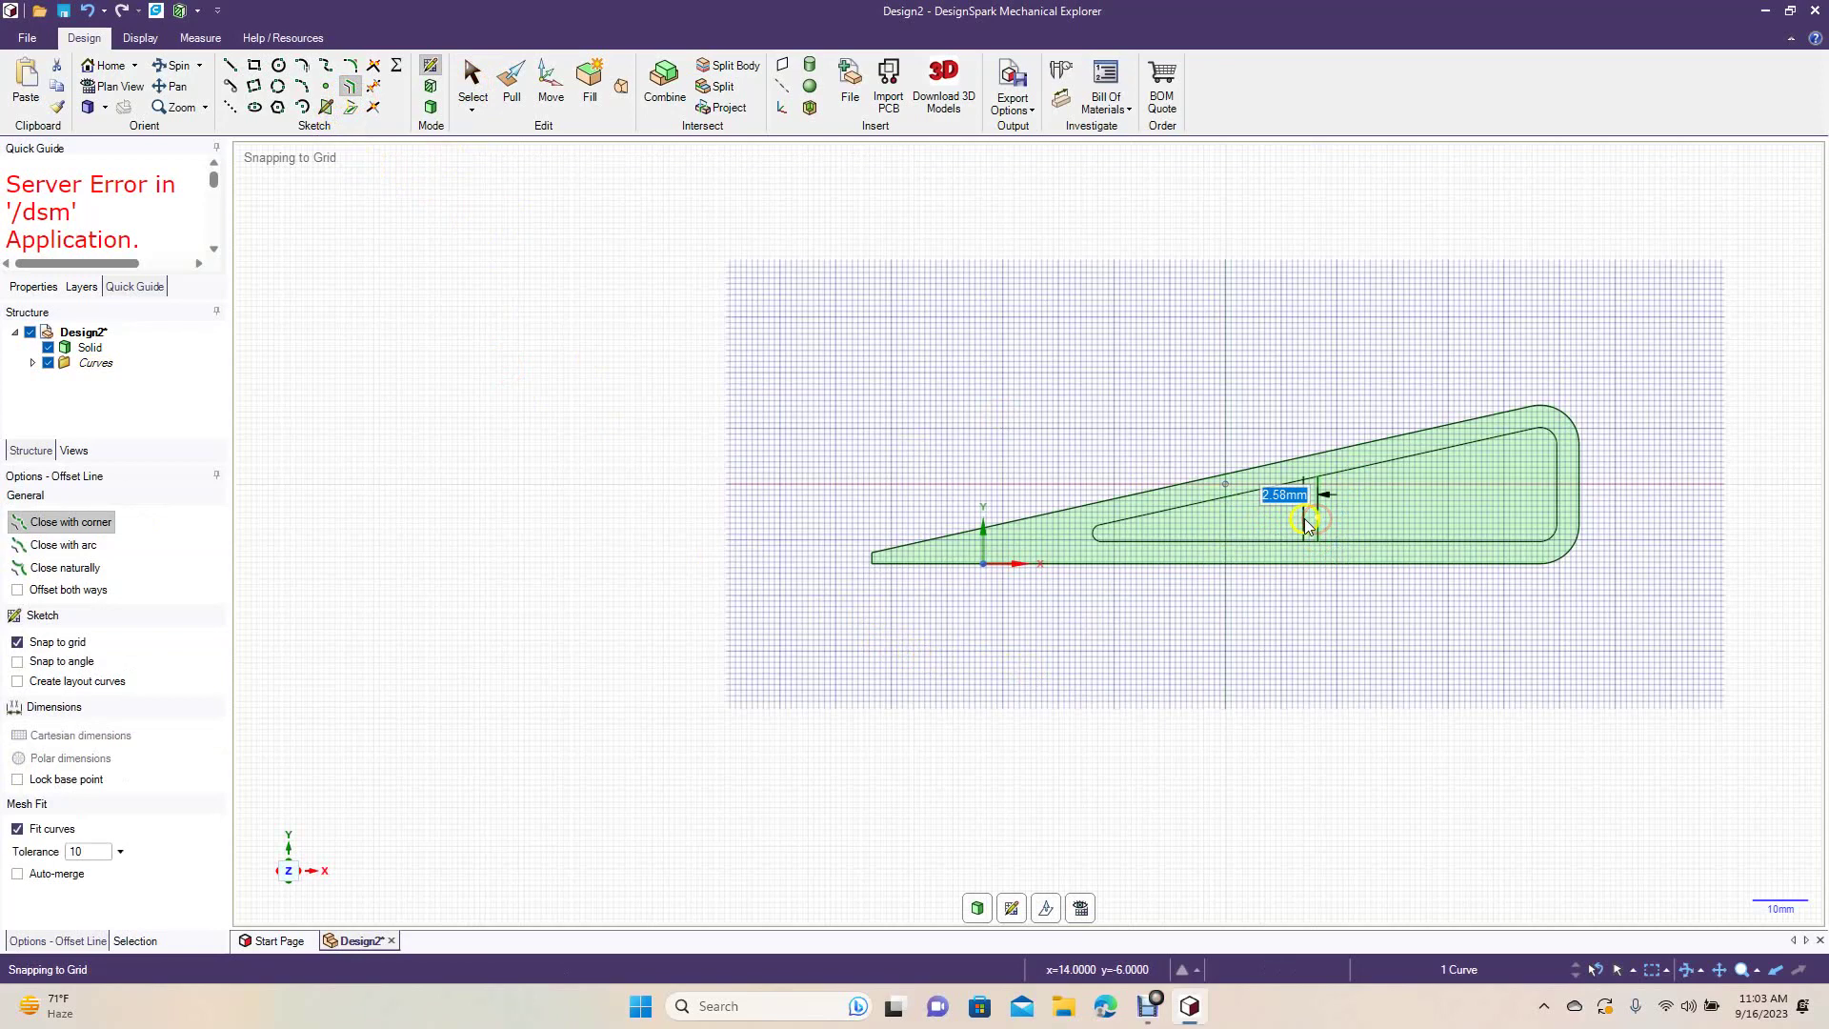
{"action": "left_click", "coordinate": [1308, 523]}
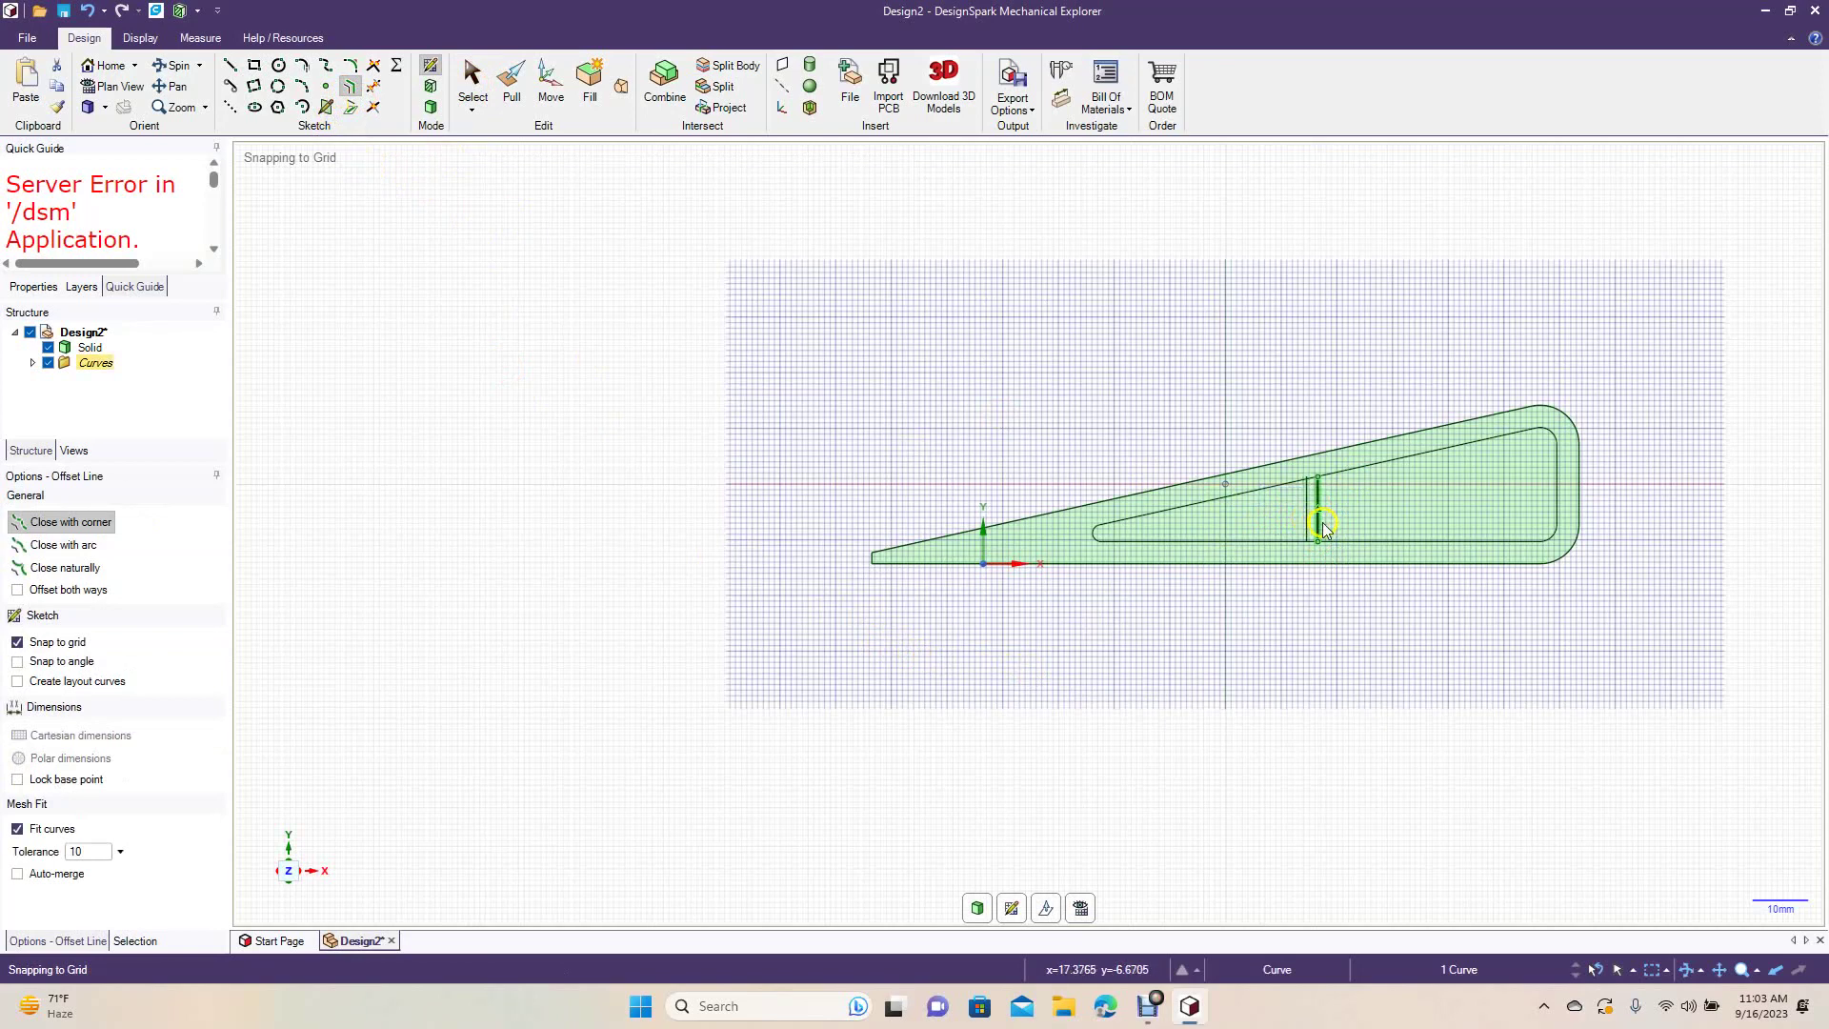
{"action": "left_click", "coordinate": [1319, 526]}
{"action": "type", "text": "2"}
{"action": "key", "text": "Return"}
{"action": "left_click", "coordinate": [473, 78]}
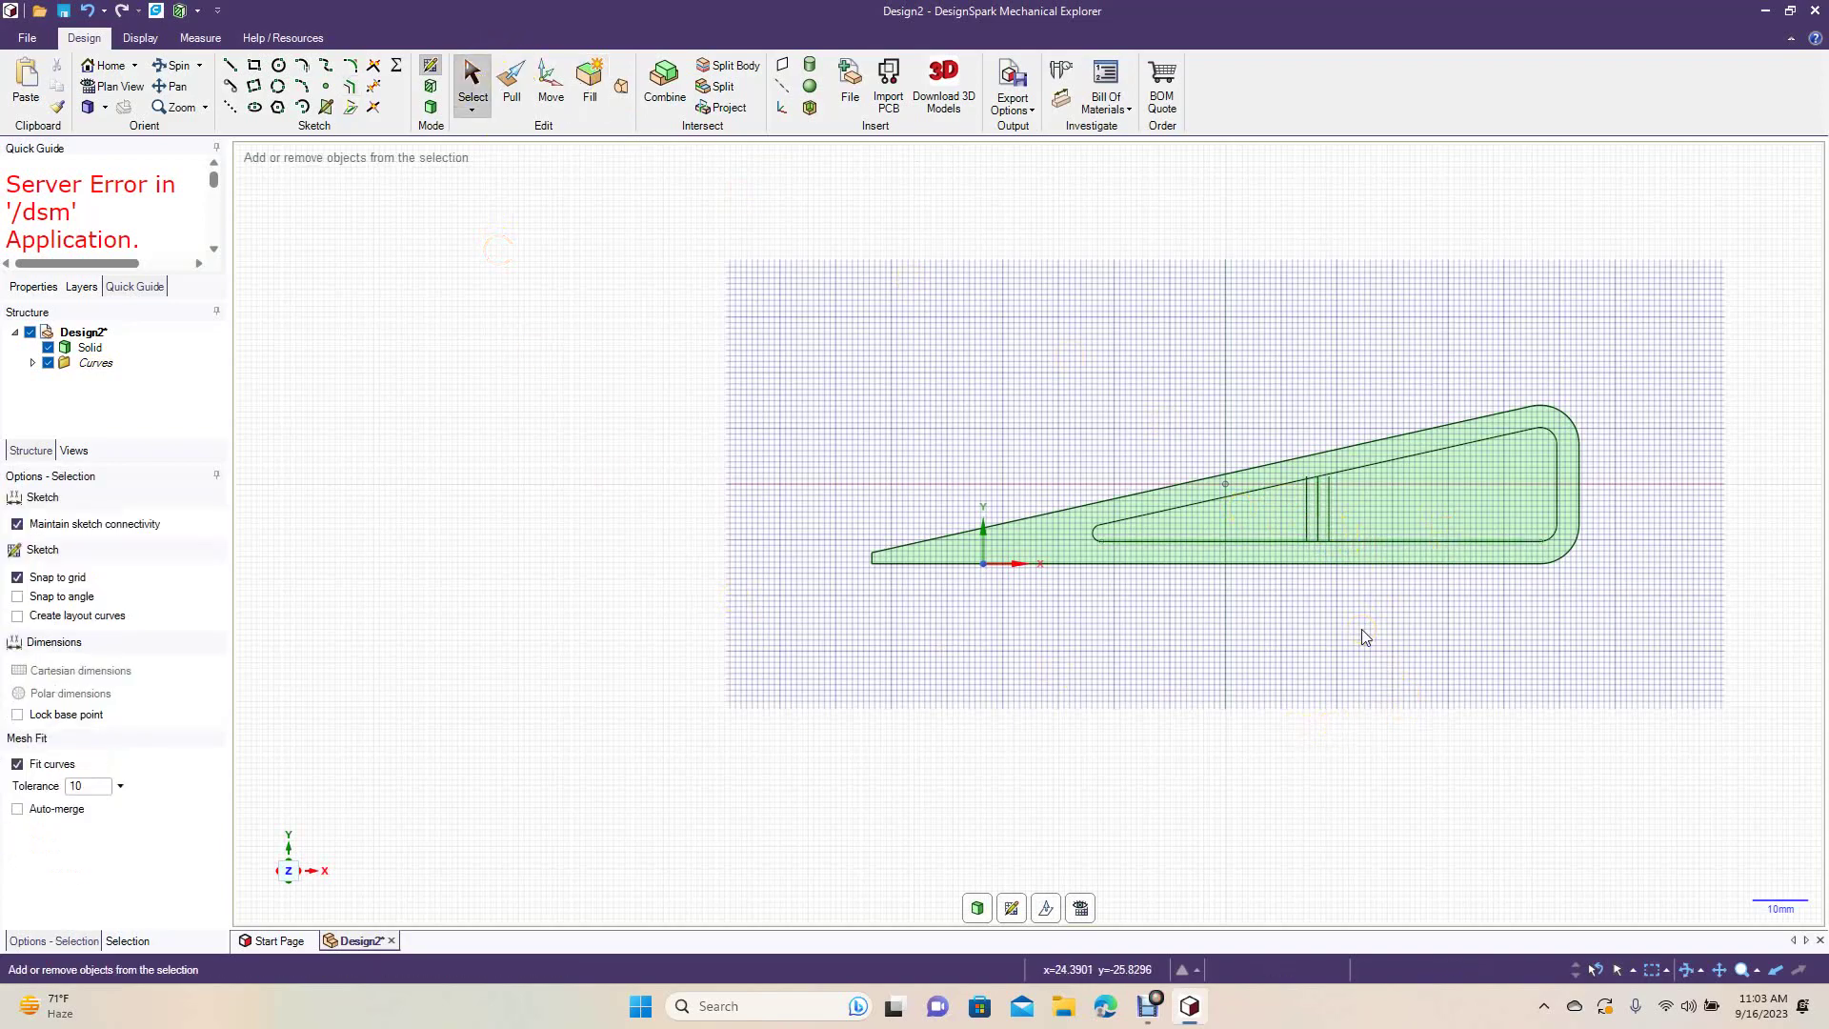
Step: Try to trim the inner sloped line and the rib line nearest the thick end to a shared corner
{"action": "scroll", "coordinate": [1362, 628], "scroll_direction": "up", "scroll_amount": 3}
{"action": "left_click", "coordinate": [298, 203]}
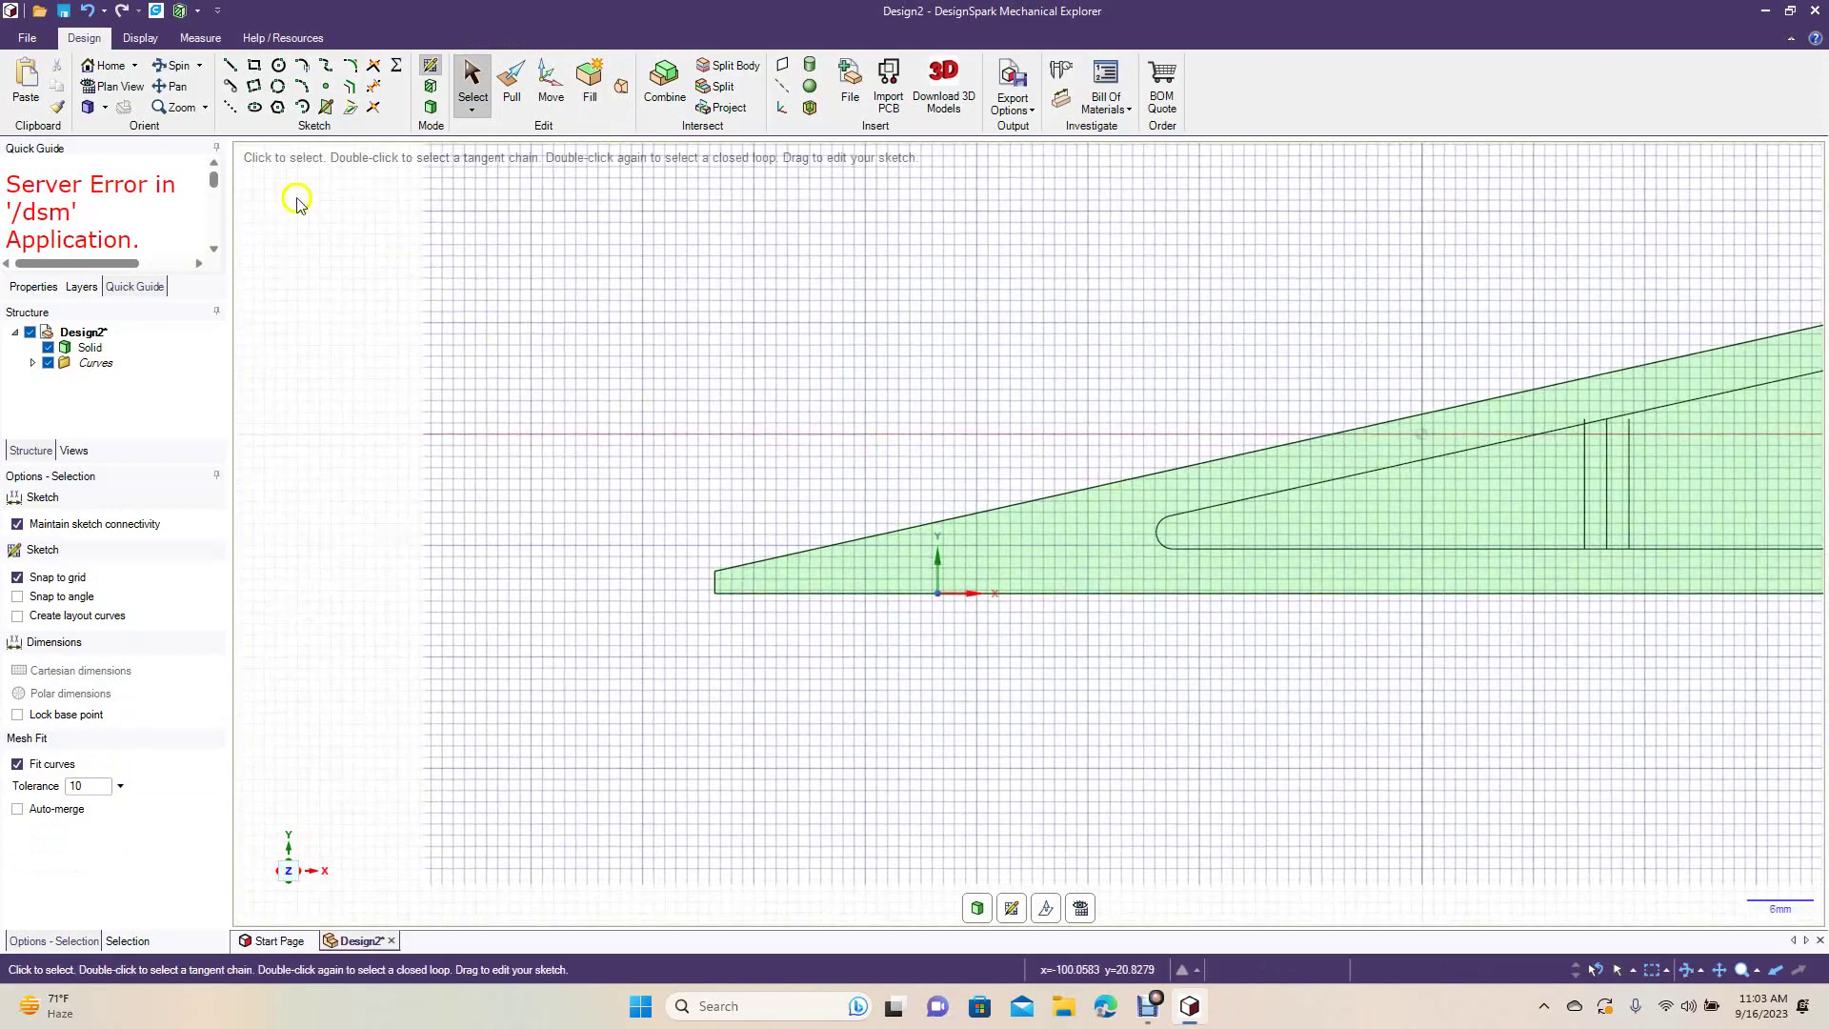
{"action": "left_click", "coordinate": [172, 86]}
{"action": "left_click_drag", "start_coordinate": [825, 426], "coordinate": [298, 471]}
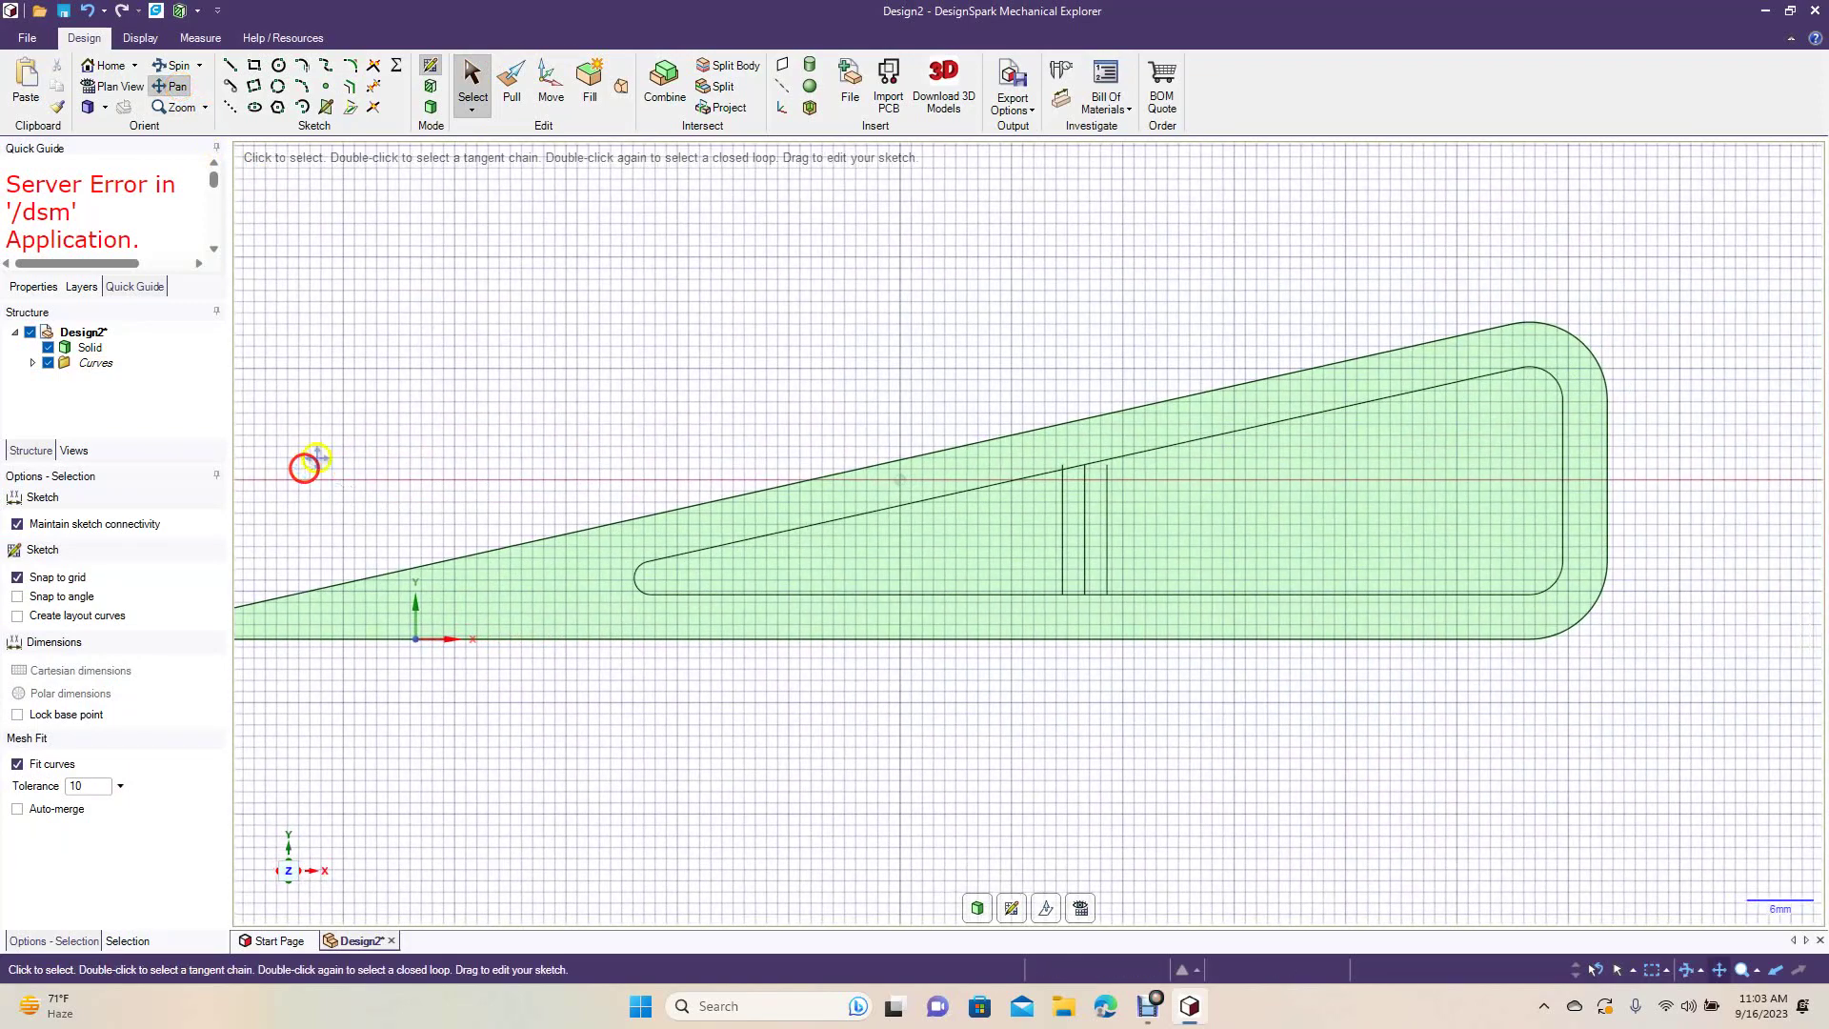
{"action": "left_click", "coordinate": [372, 67]}
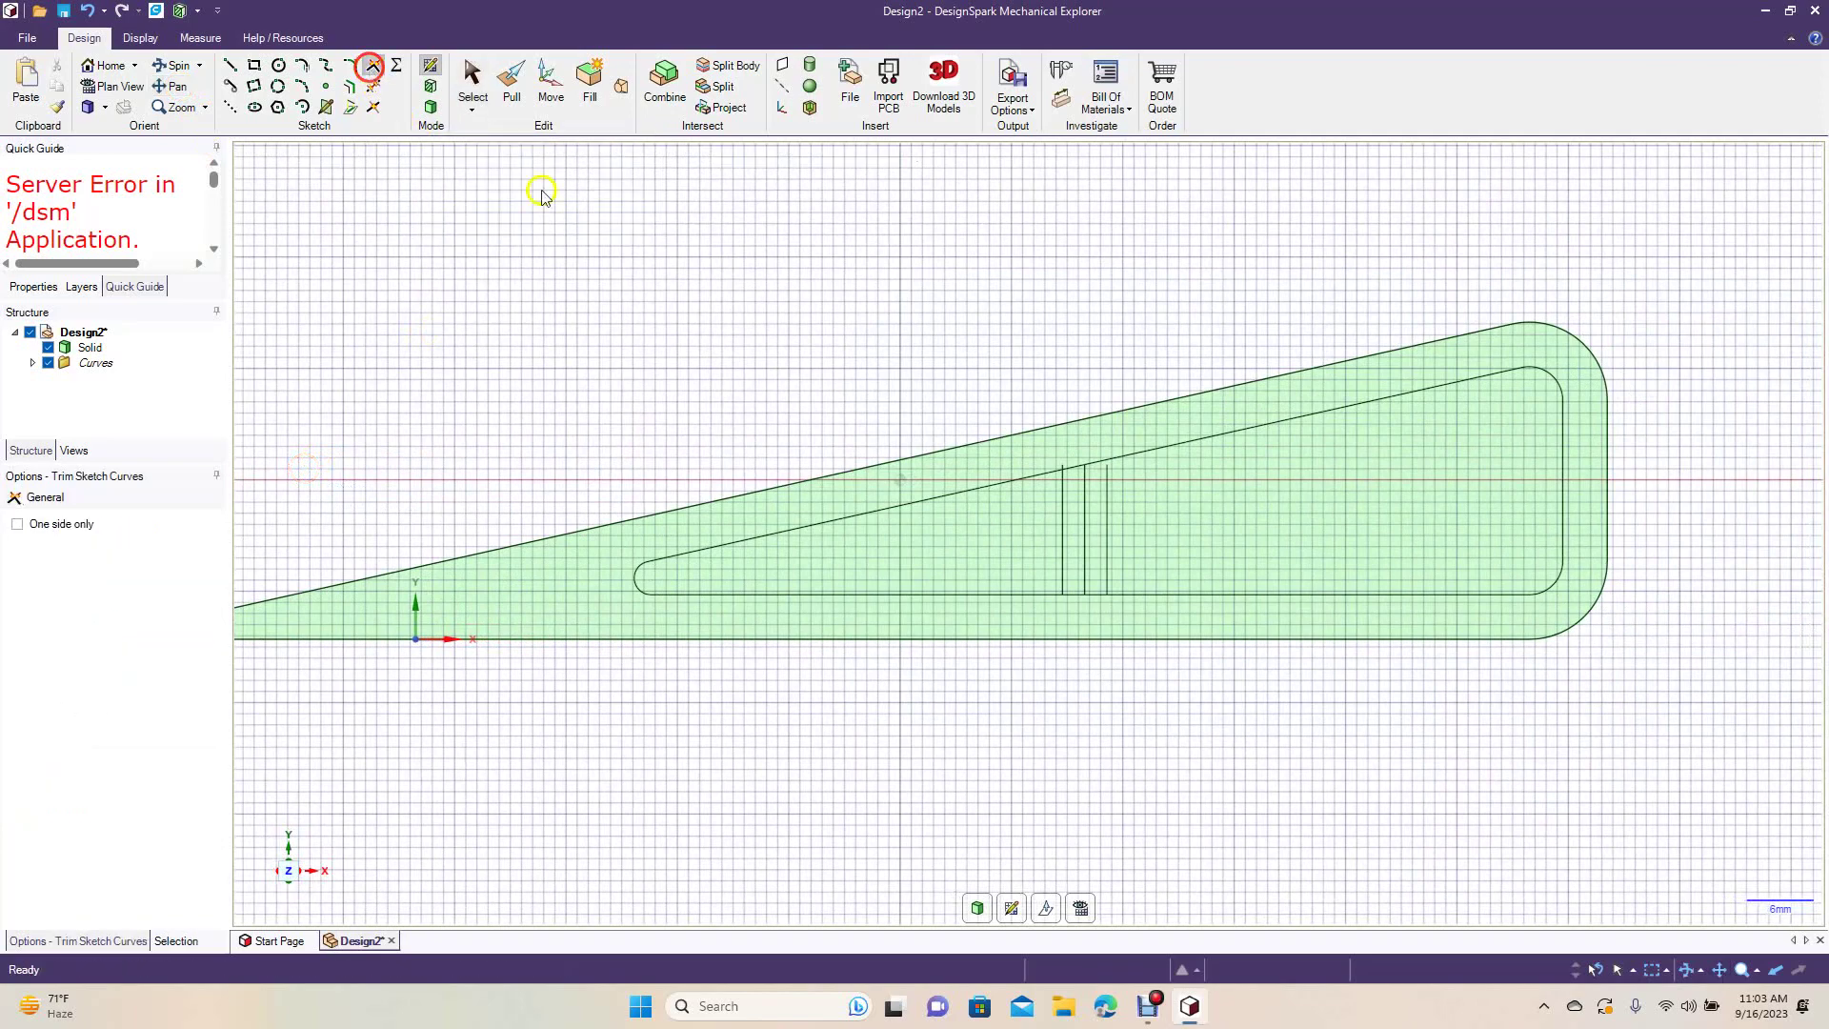
{"action": "left_click", "coordinate": [1123, 464]}
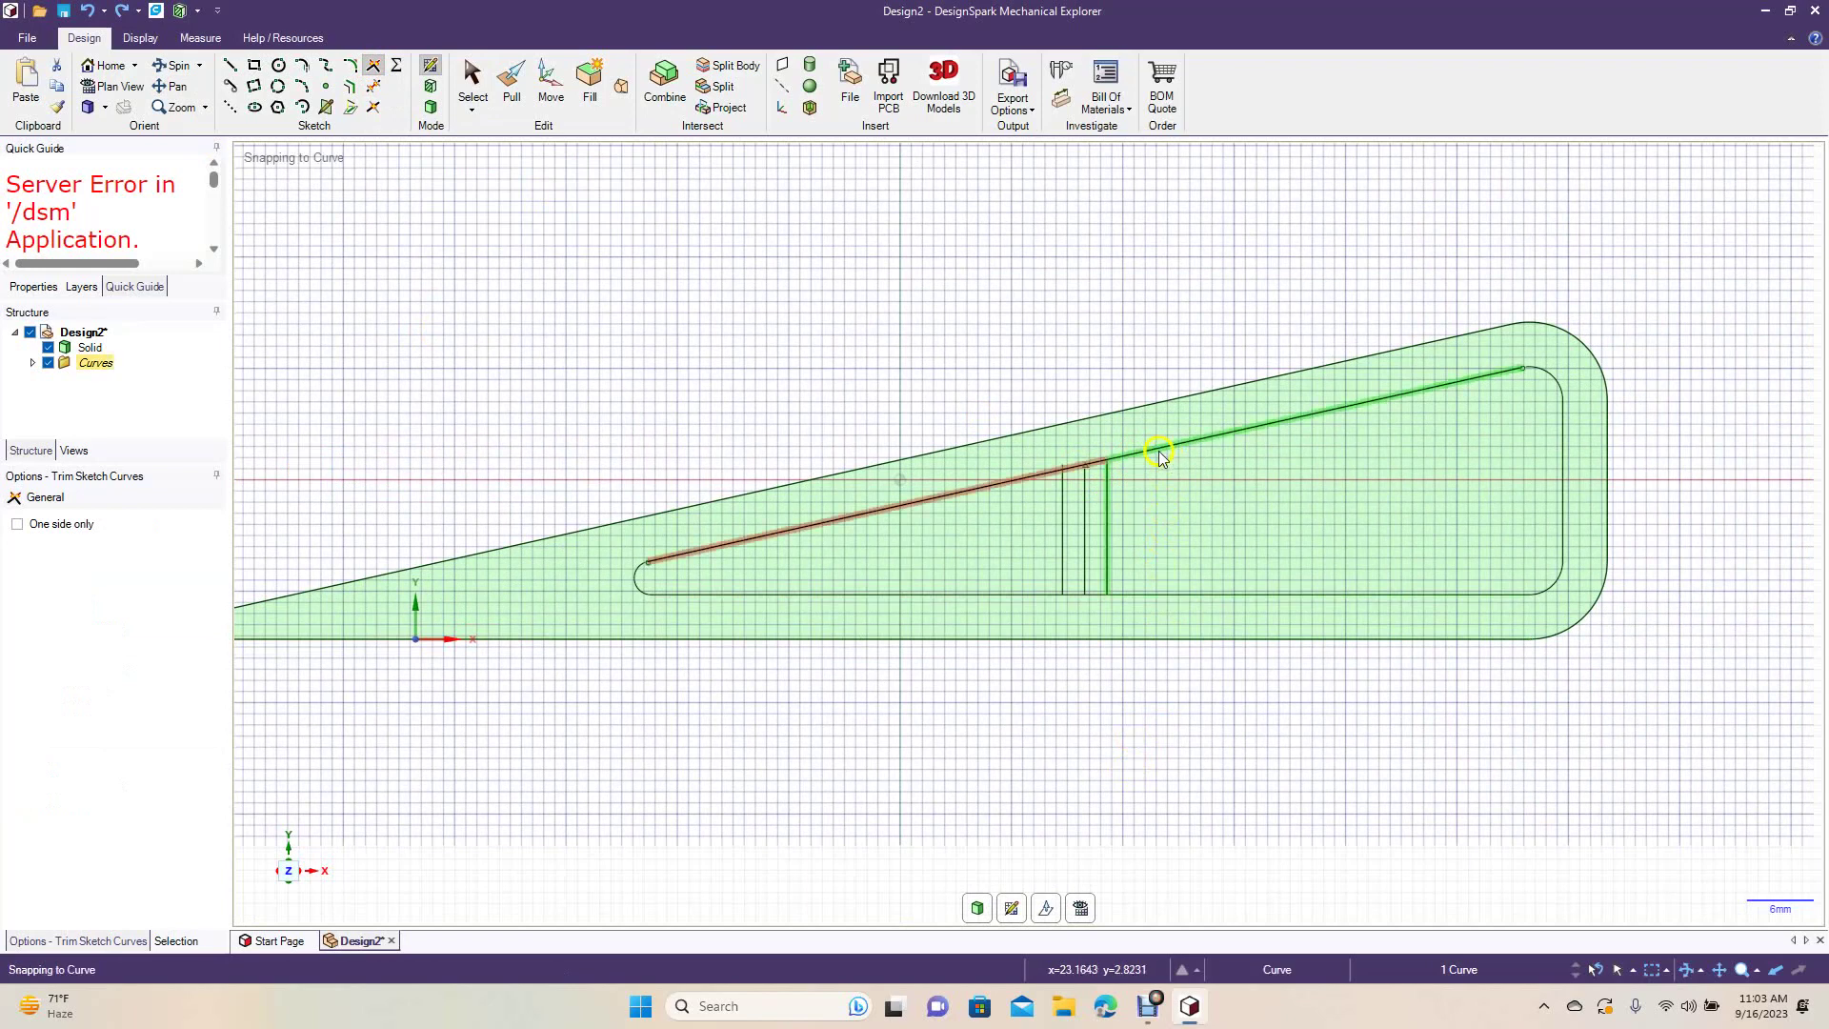
{"action": "left_click", "coordinate": [1159, 453]}
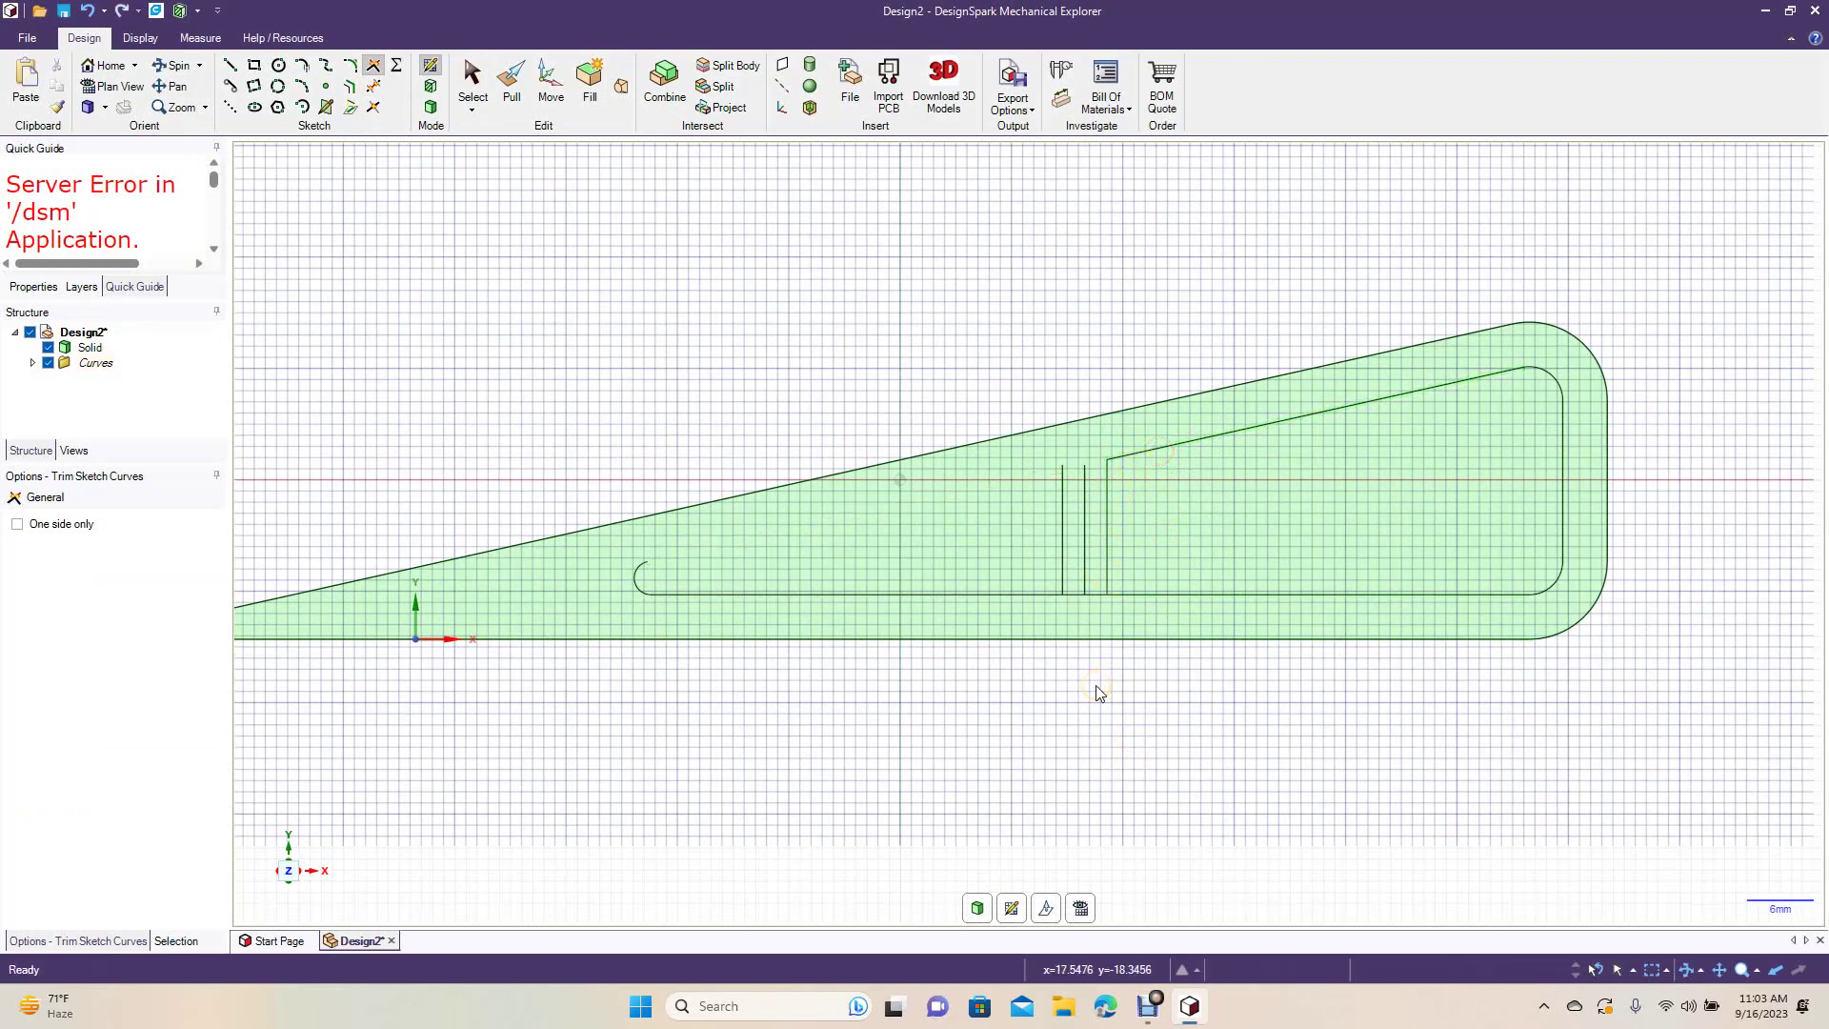
{"action": "key", "text": "ctrl+z"}
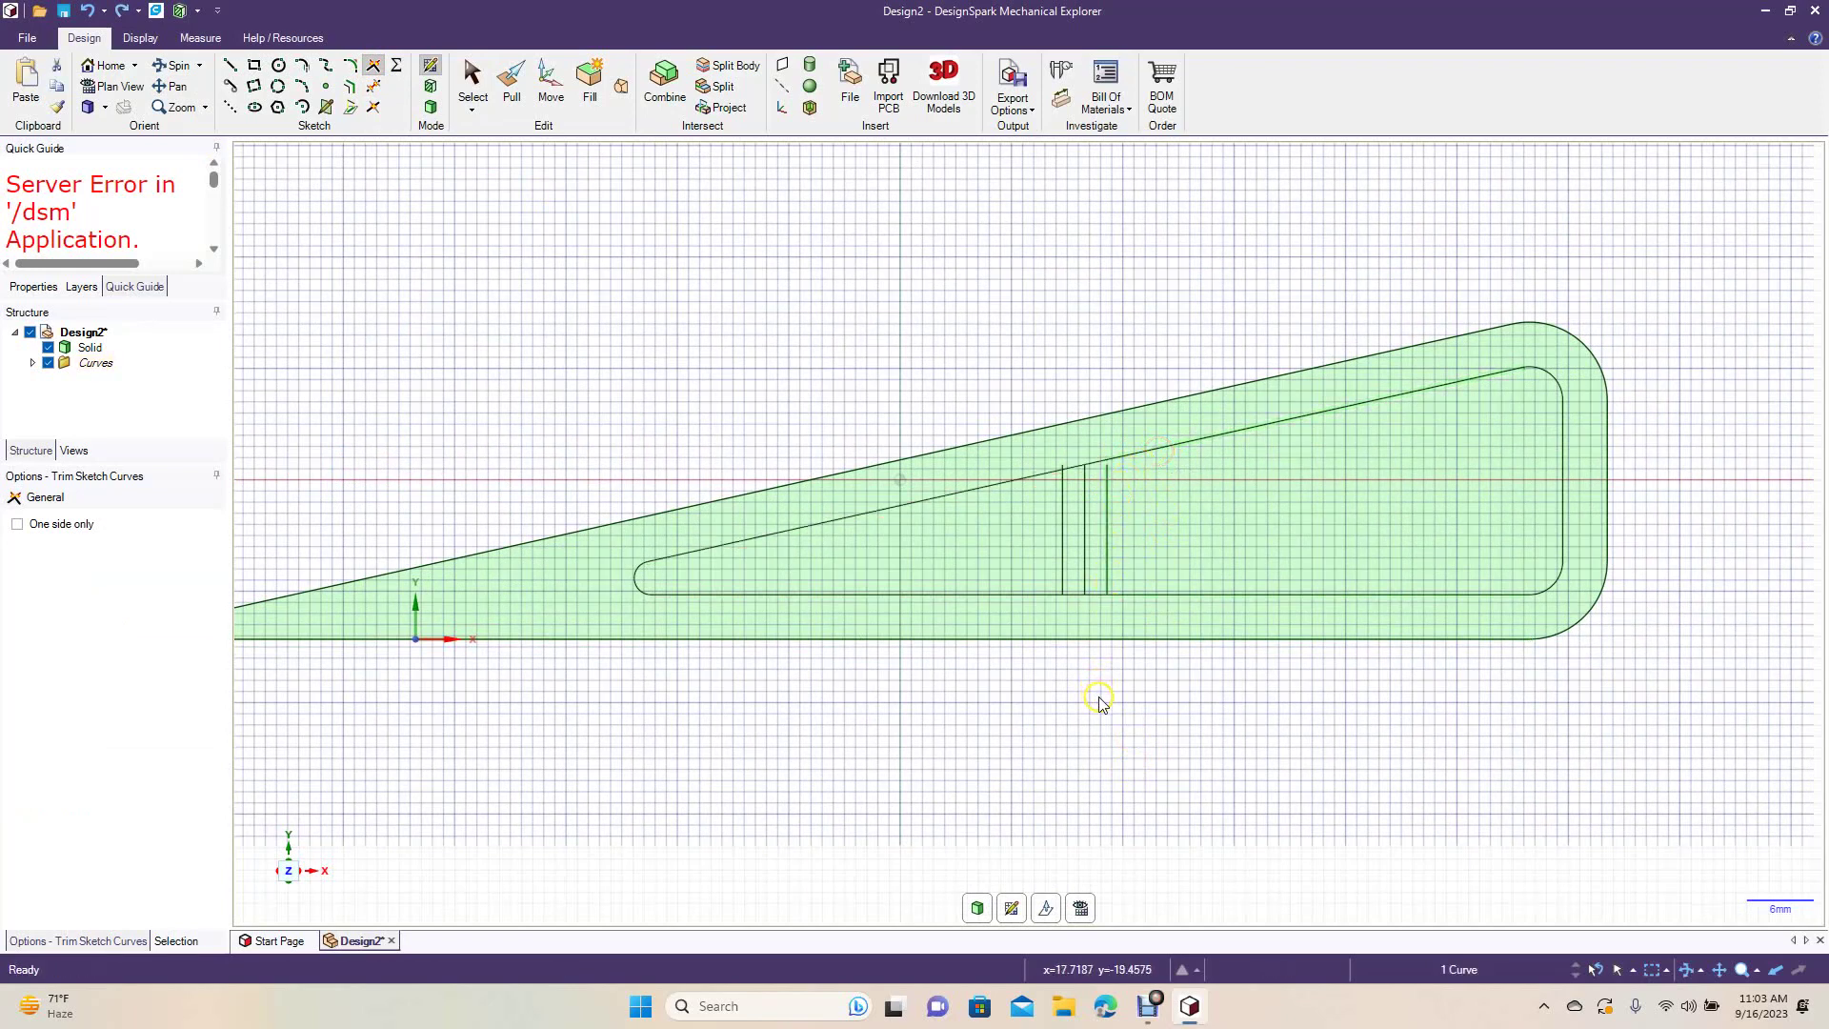
Step: Retry the corner trim between the inner sloped line's thick-end part and the adjacent rib line, and undo it
{"action": "left_click", "coordinate": [1095, 701]}
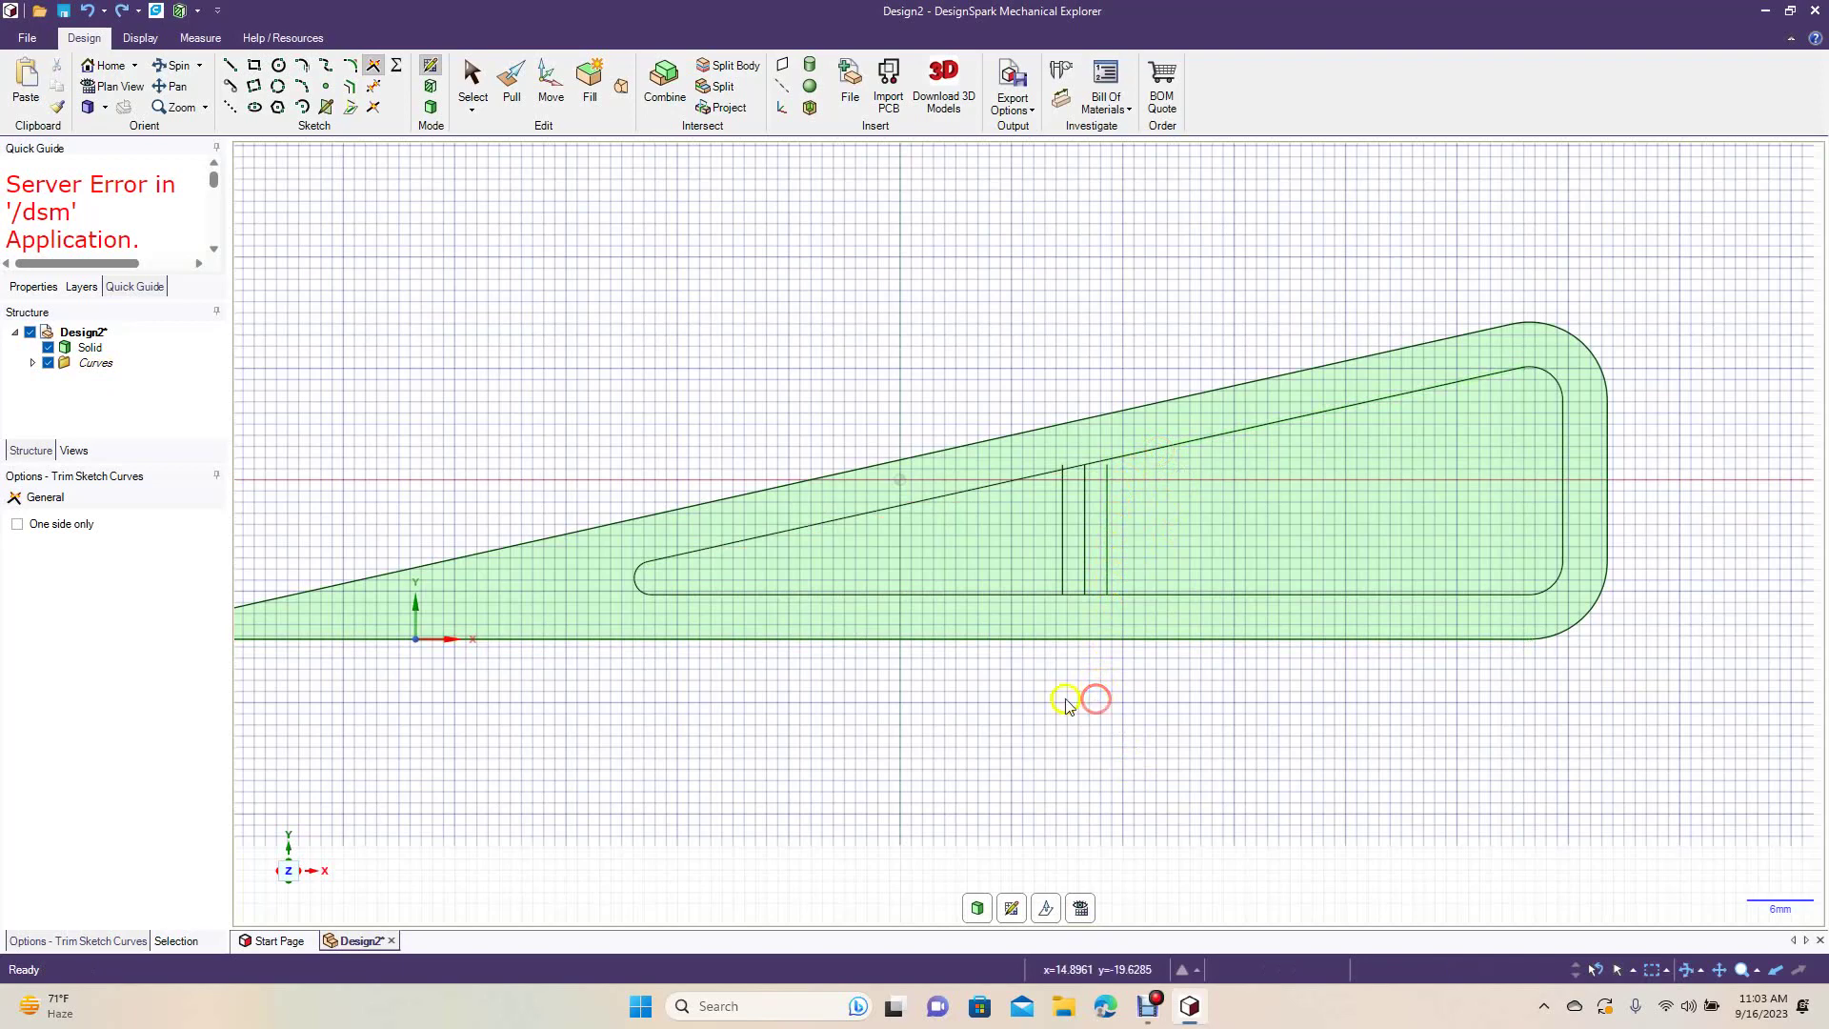
{"action": "left_click", "coordinate": [1173, 447]}
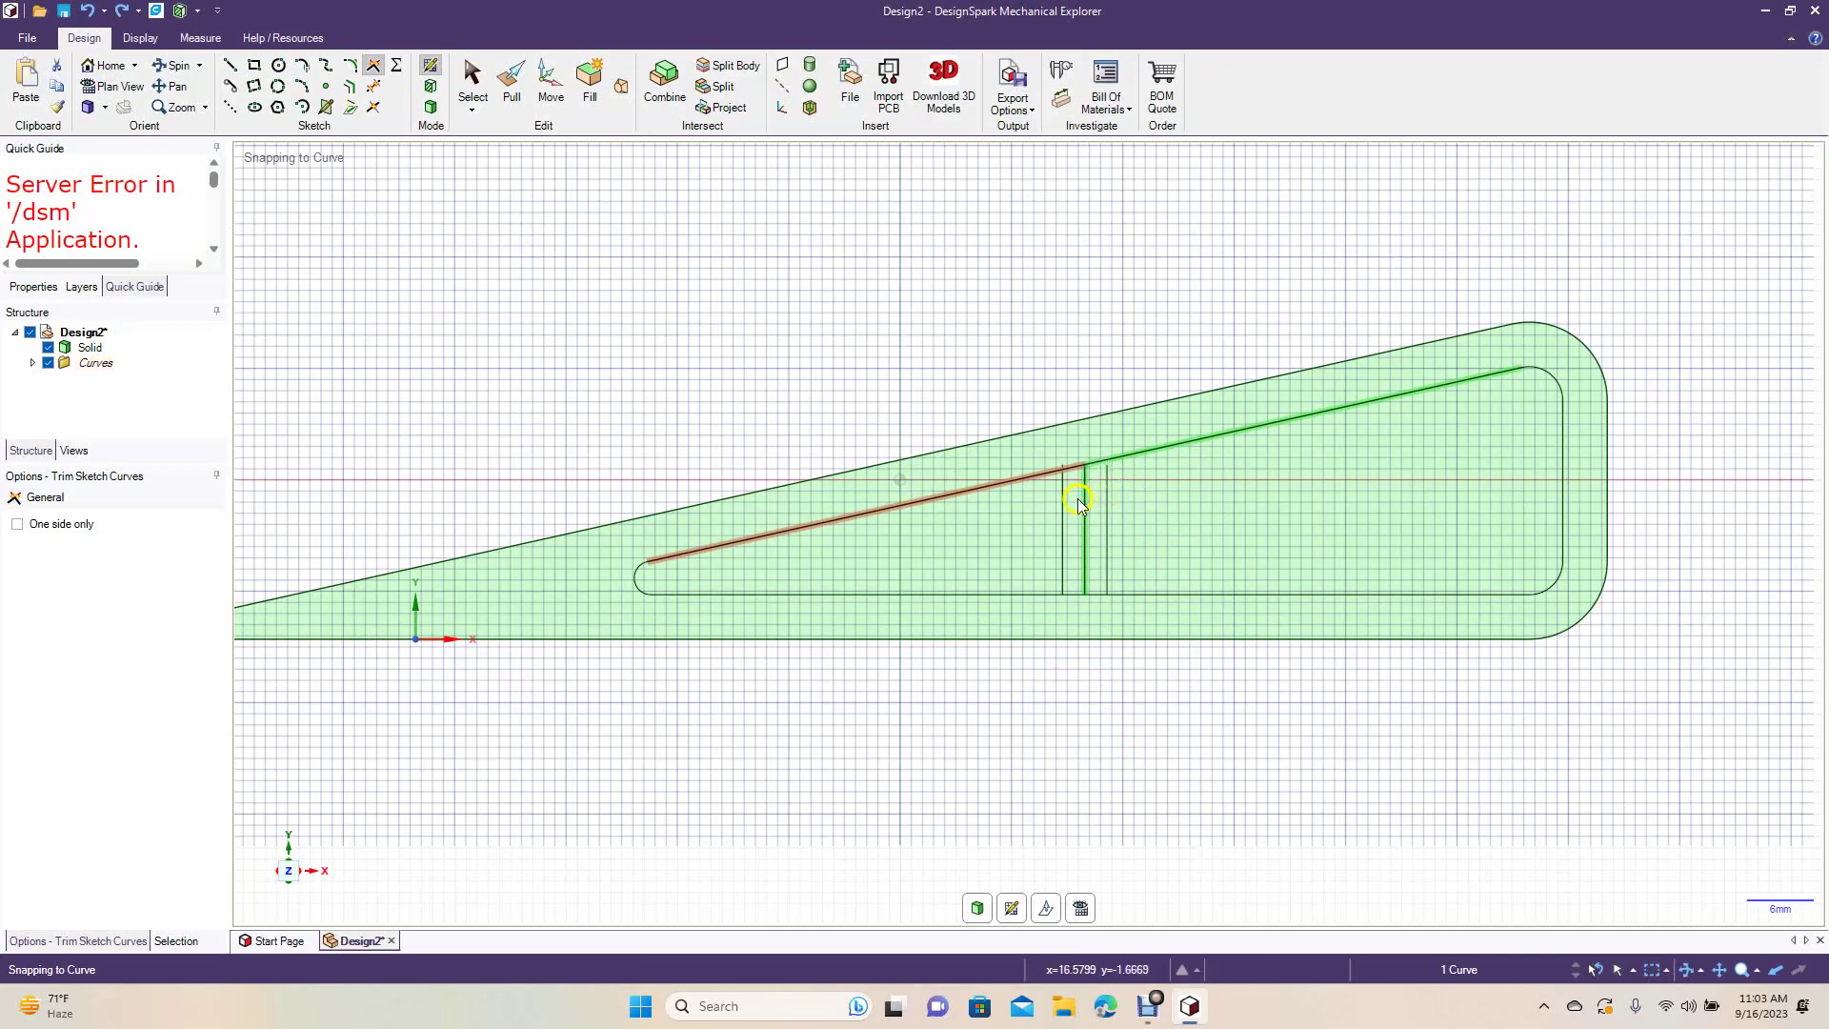
{"action": "left_click", "coordinate": [1116, 496]}
{"action": "left_click", "coordinate": [1119, 497]}
{"action": "left_click", "coordinate": [1114, 496]}
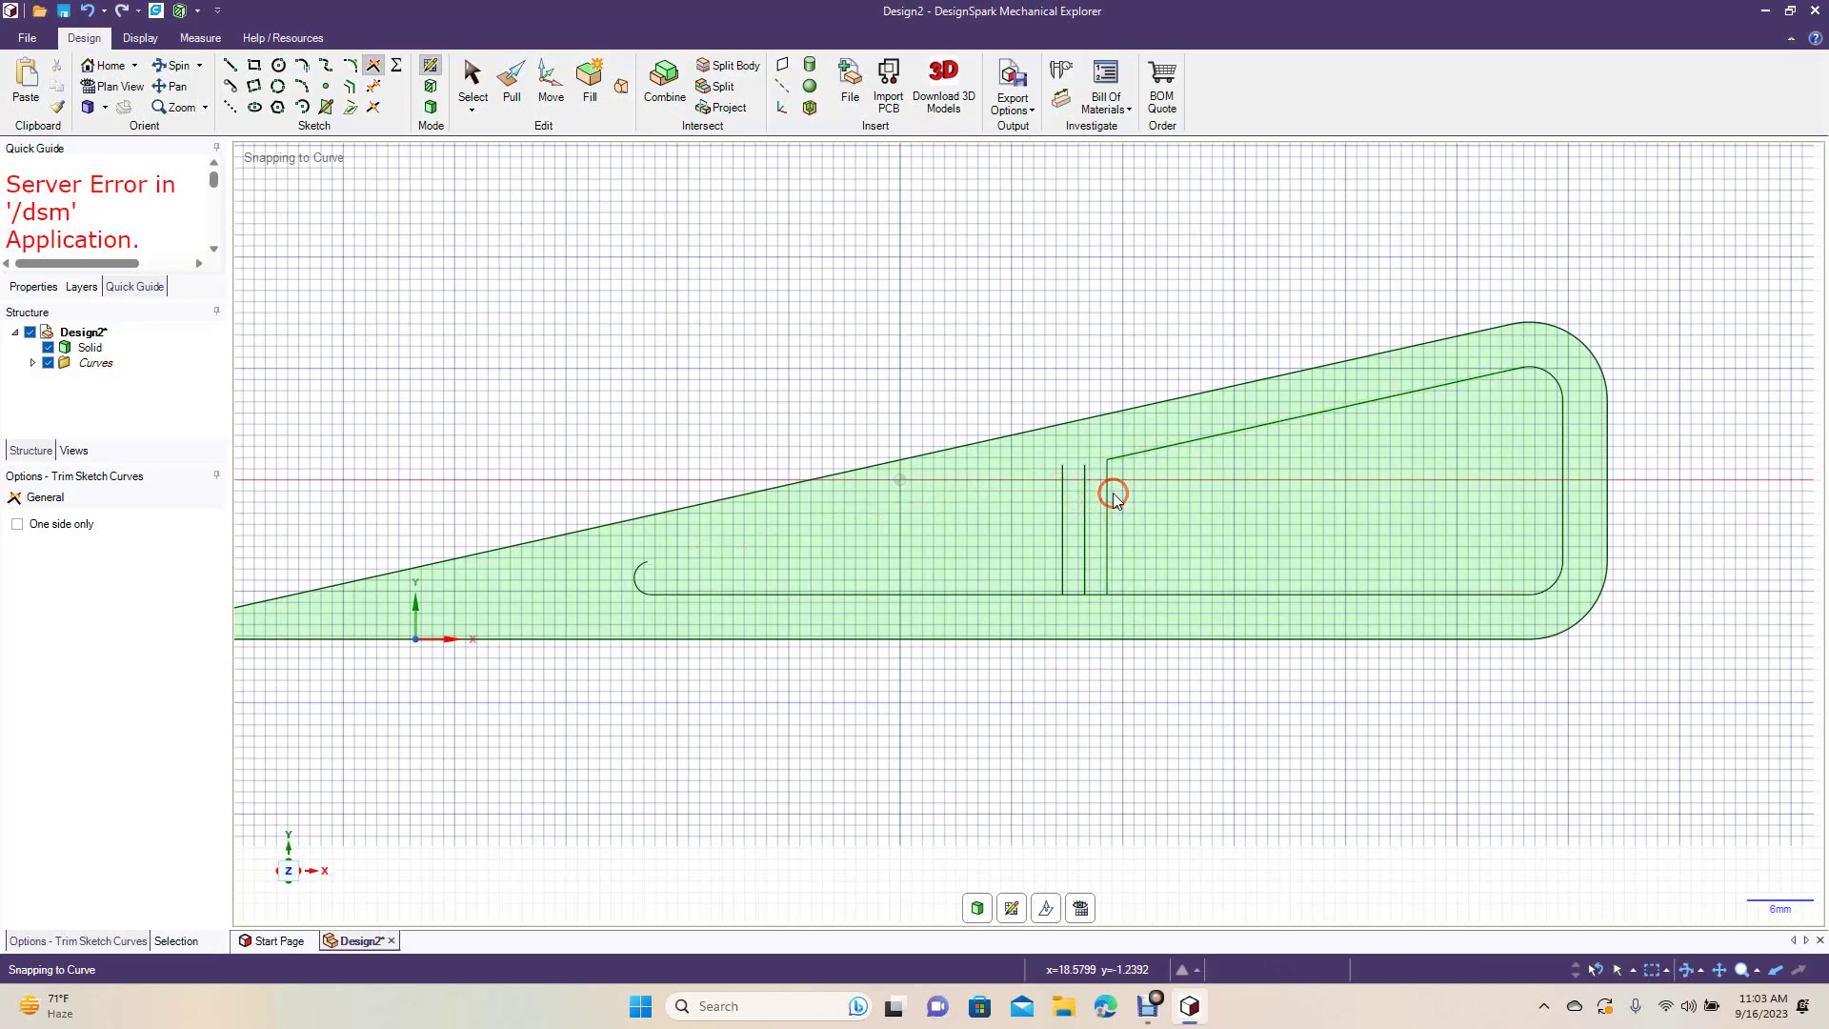
{"action": "key", "text": "ctrl+z"}
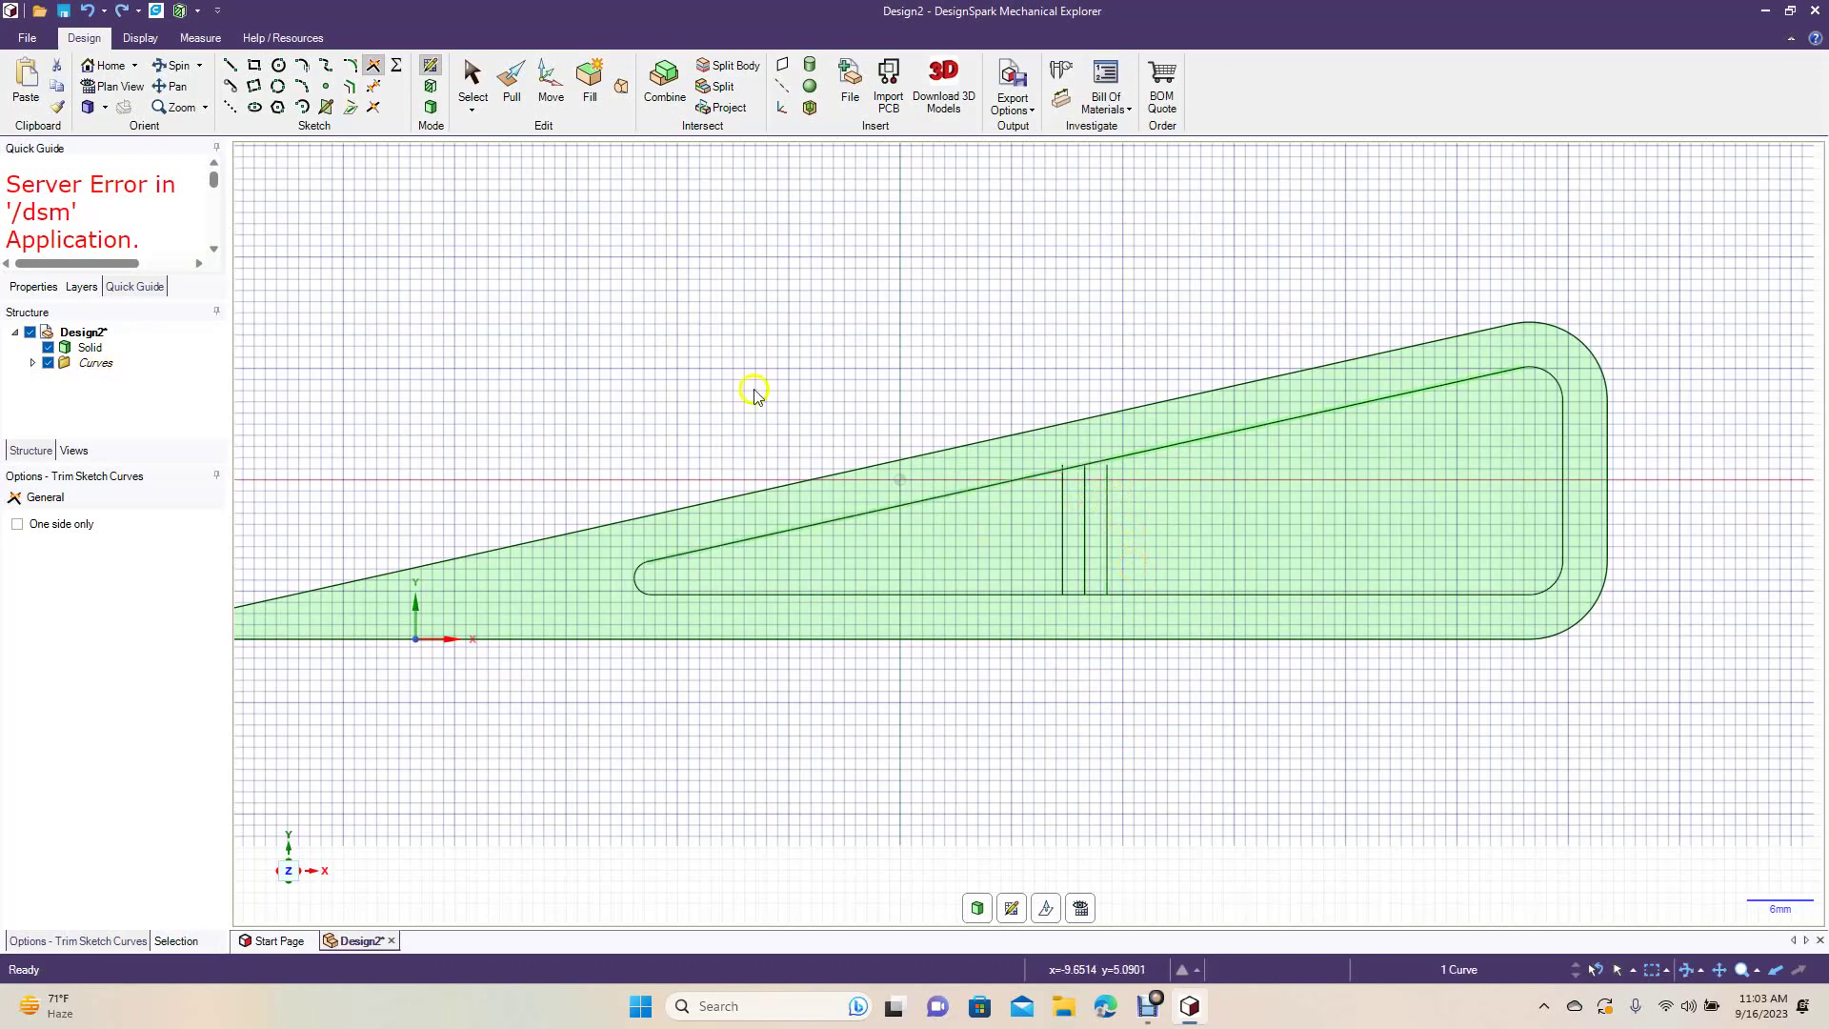
Step: Trim the overhang of the rib line nearest the thin end, and corner-trim the opposite rib line with the thick-end part of the inner sloped line
{"action": "left_click", "coordinate": [373, 86]}
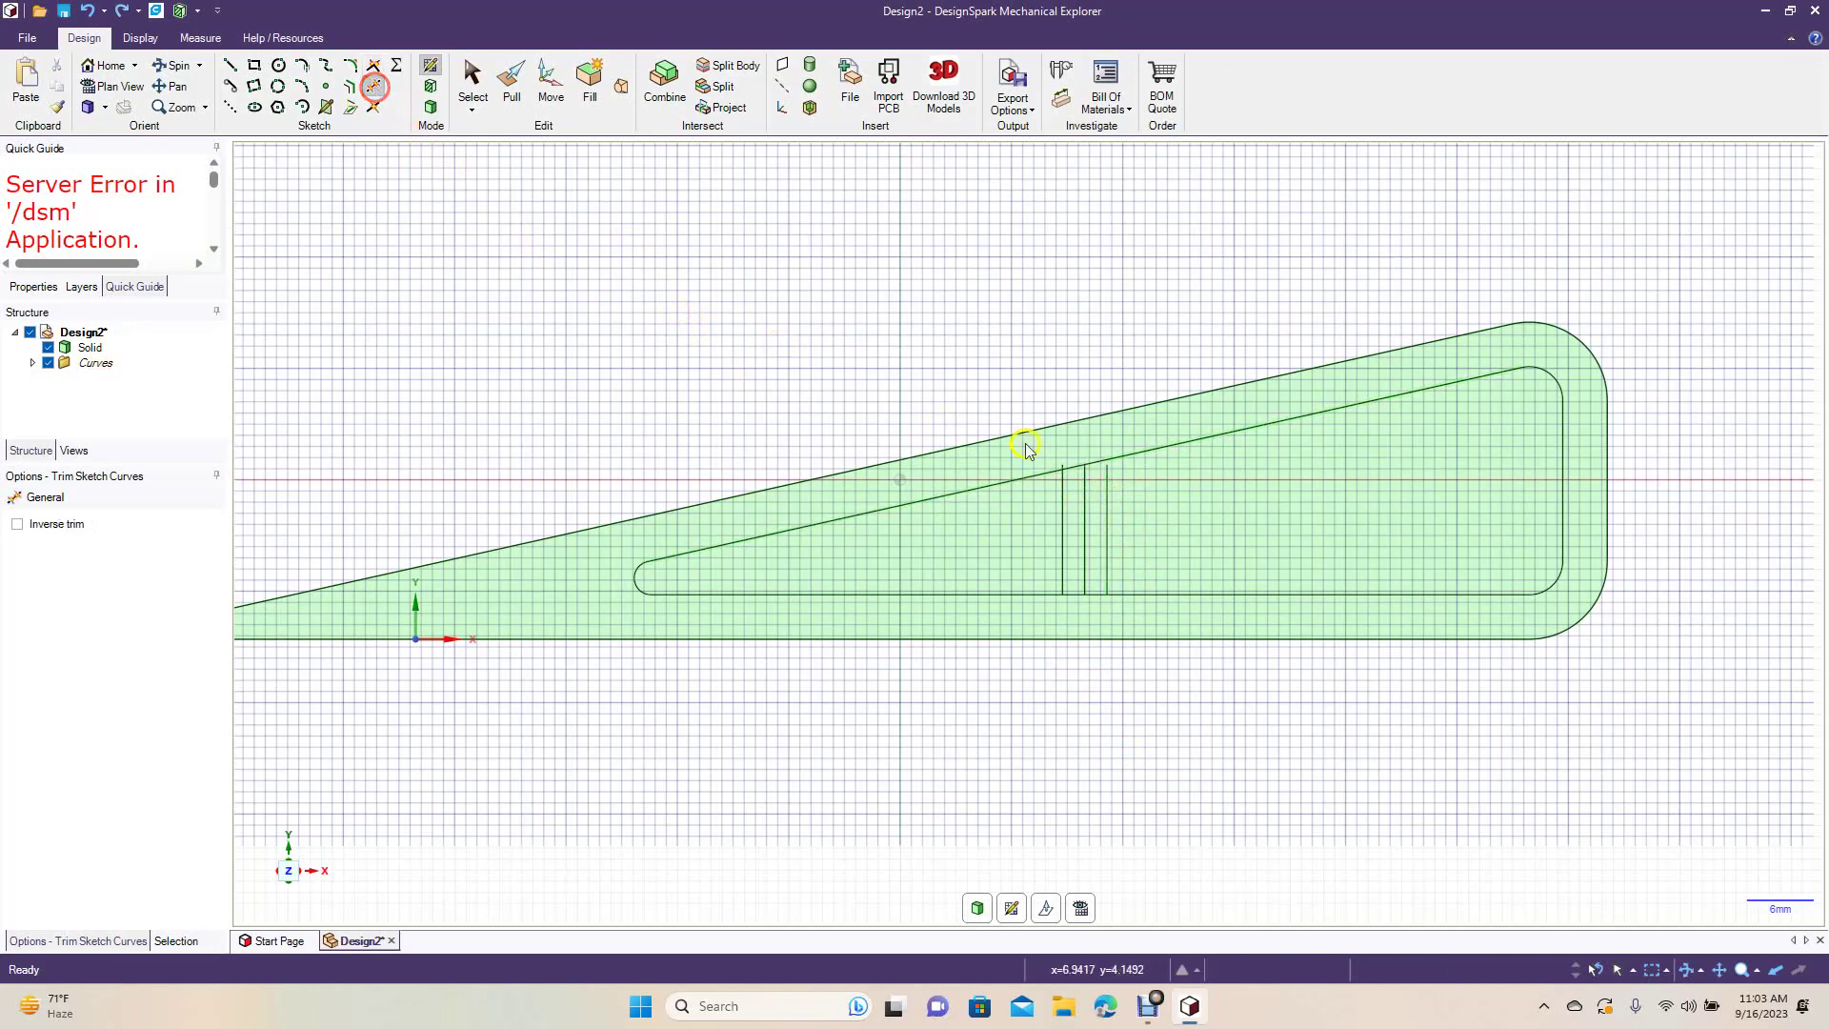
{"action": "left_click", "coordinate": [1063, 467]}
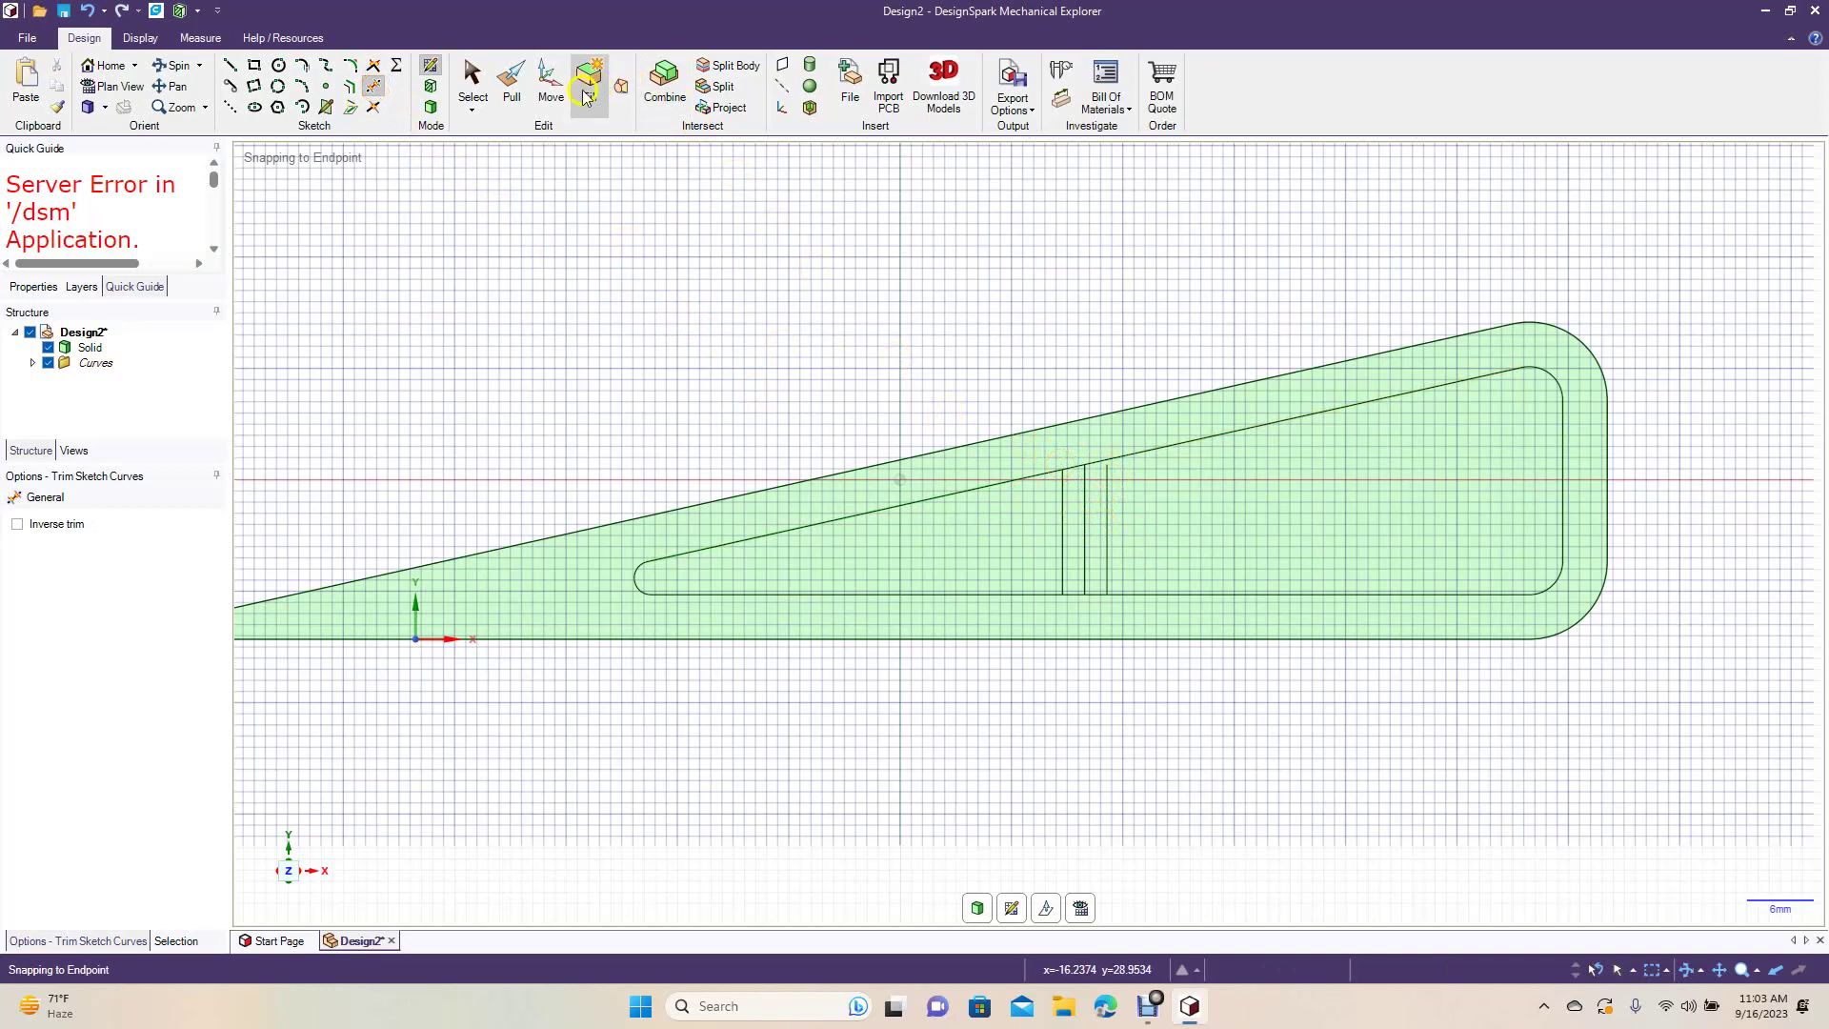
{"action": "left_click", "coordinate": [374, 66]}
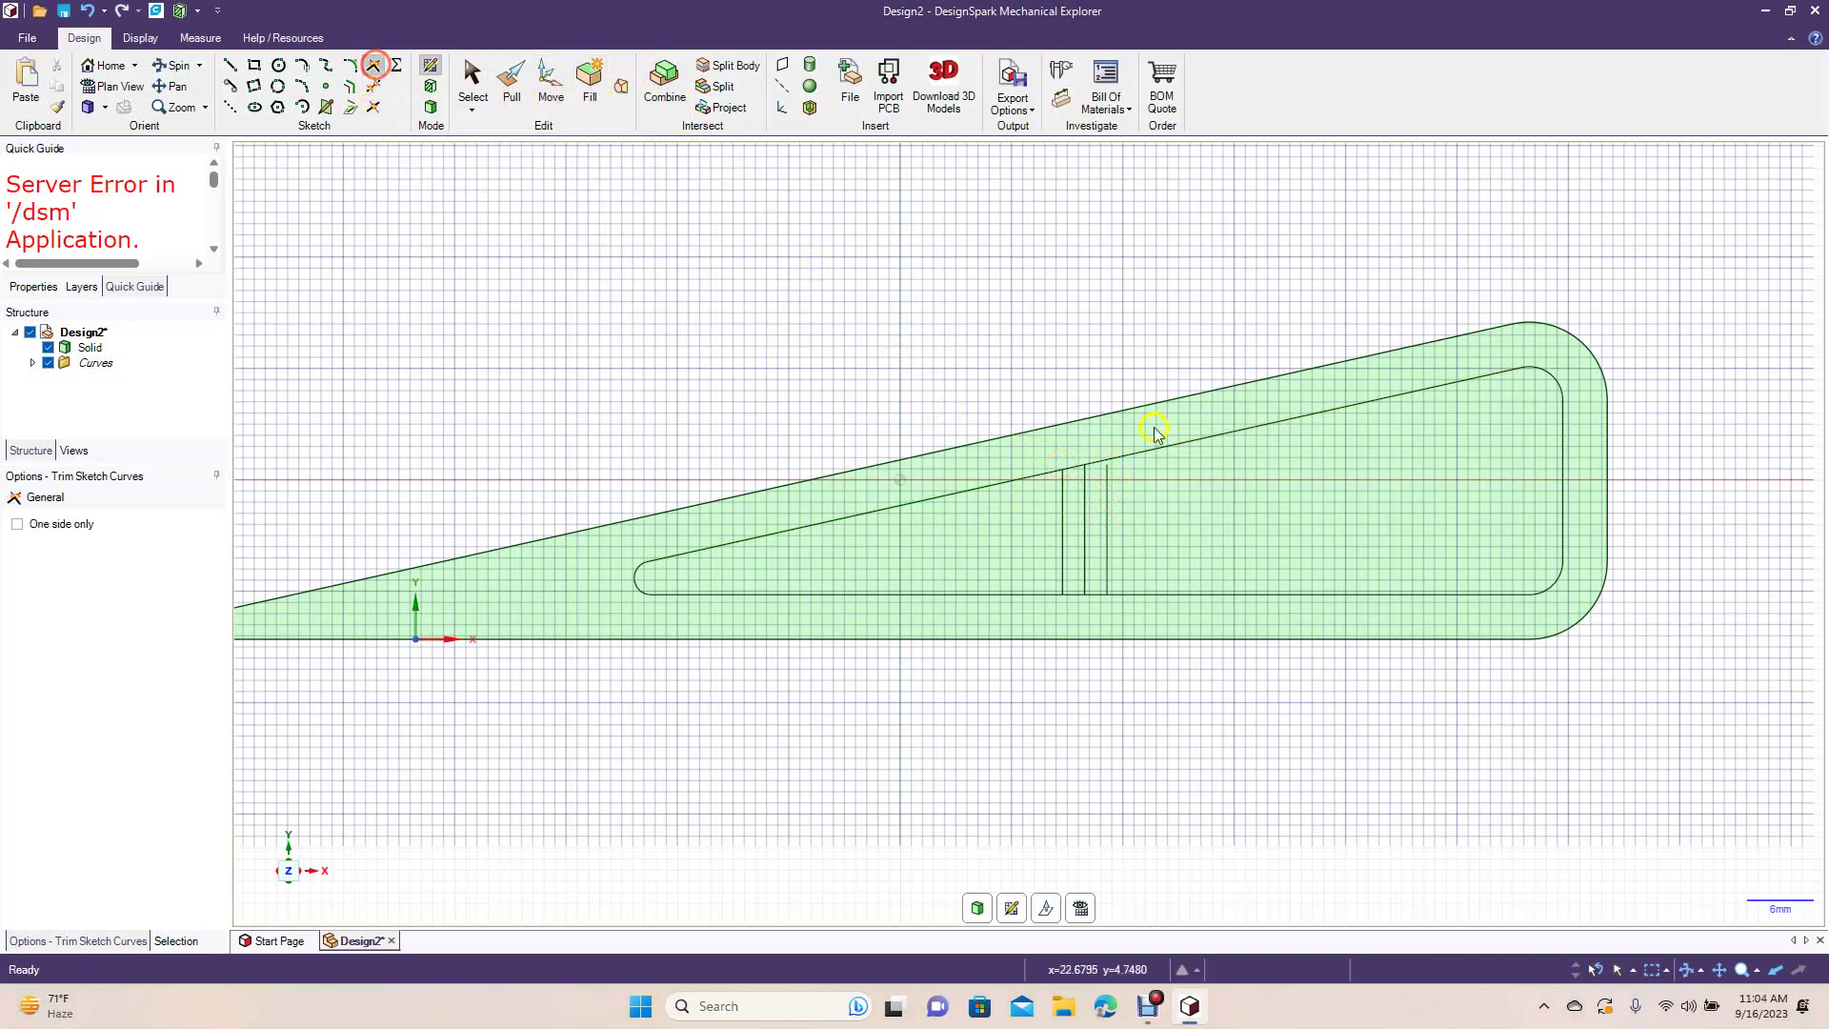
{"action": "left_click", "coordinate": [1116, 463]}
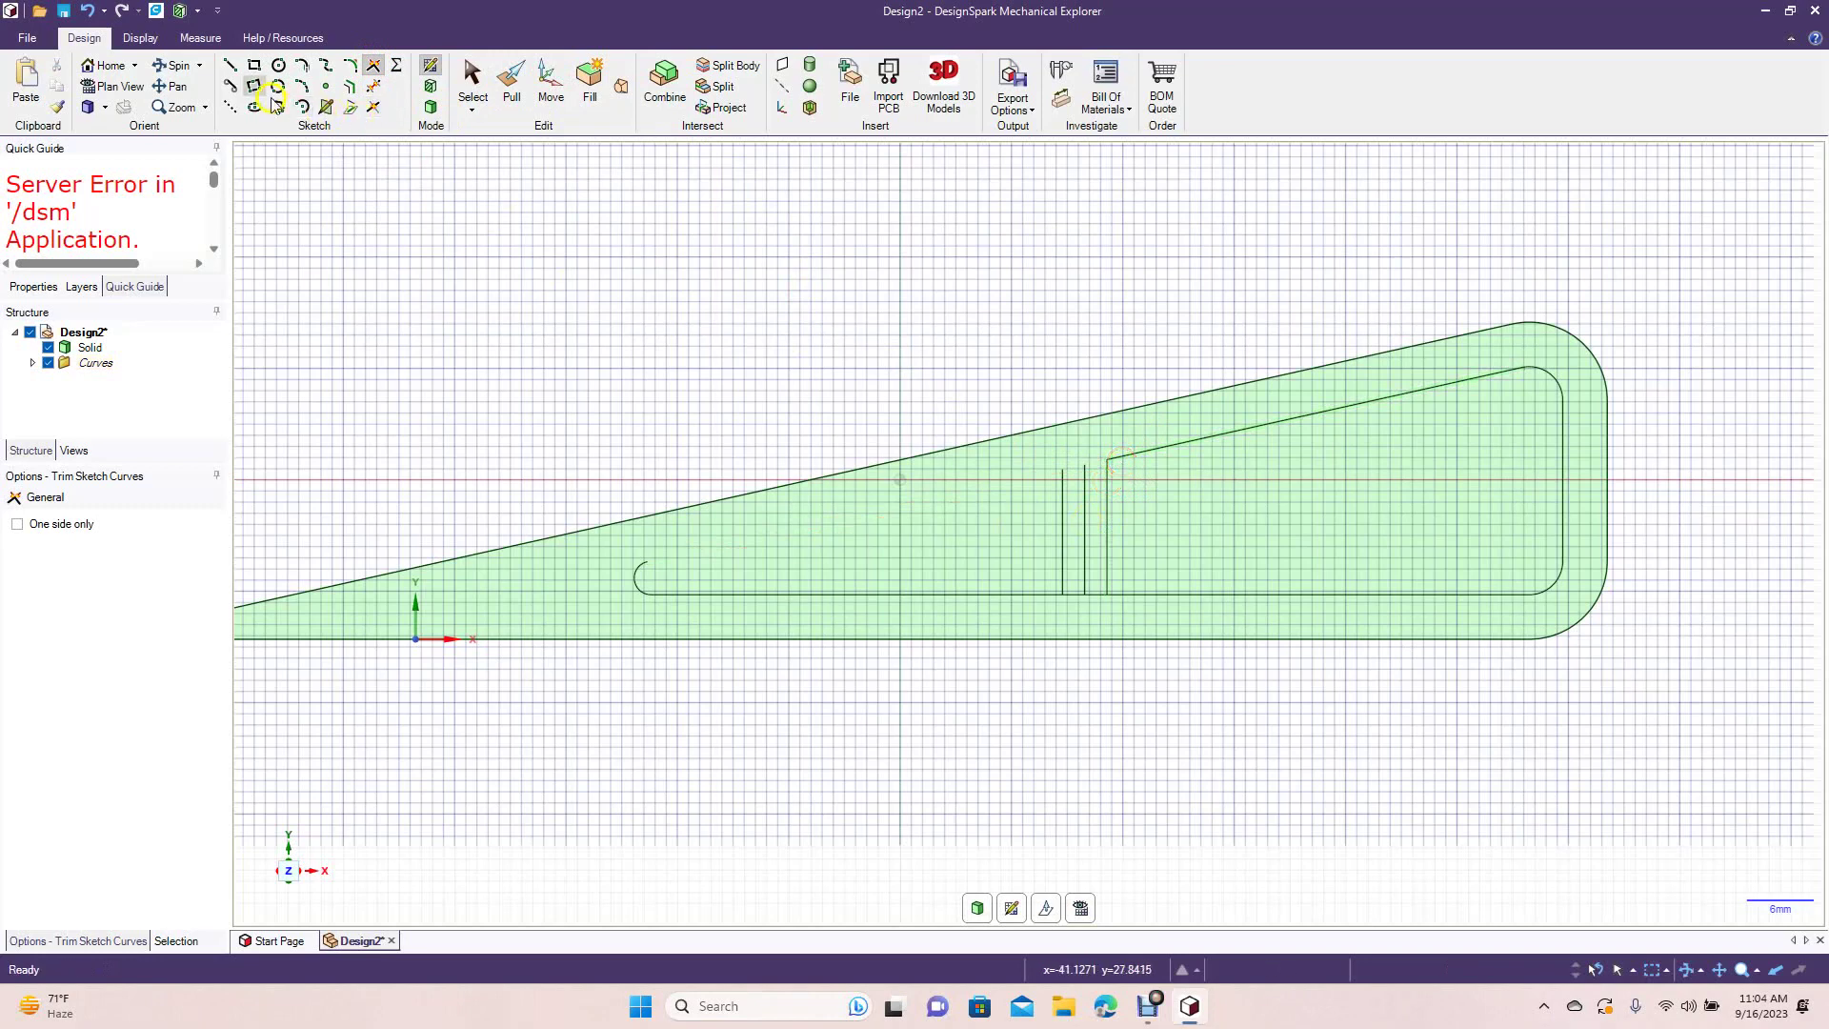
Step: Draw a sloped line about 37.6 mm long from the thin-end arc's upper end to the upper end of the nearest rib line
{"action": "left_click", "coordinate": [229, 65]}
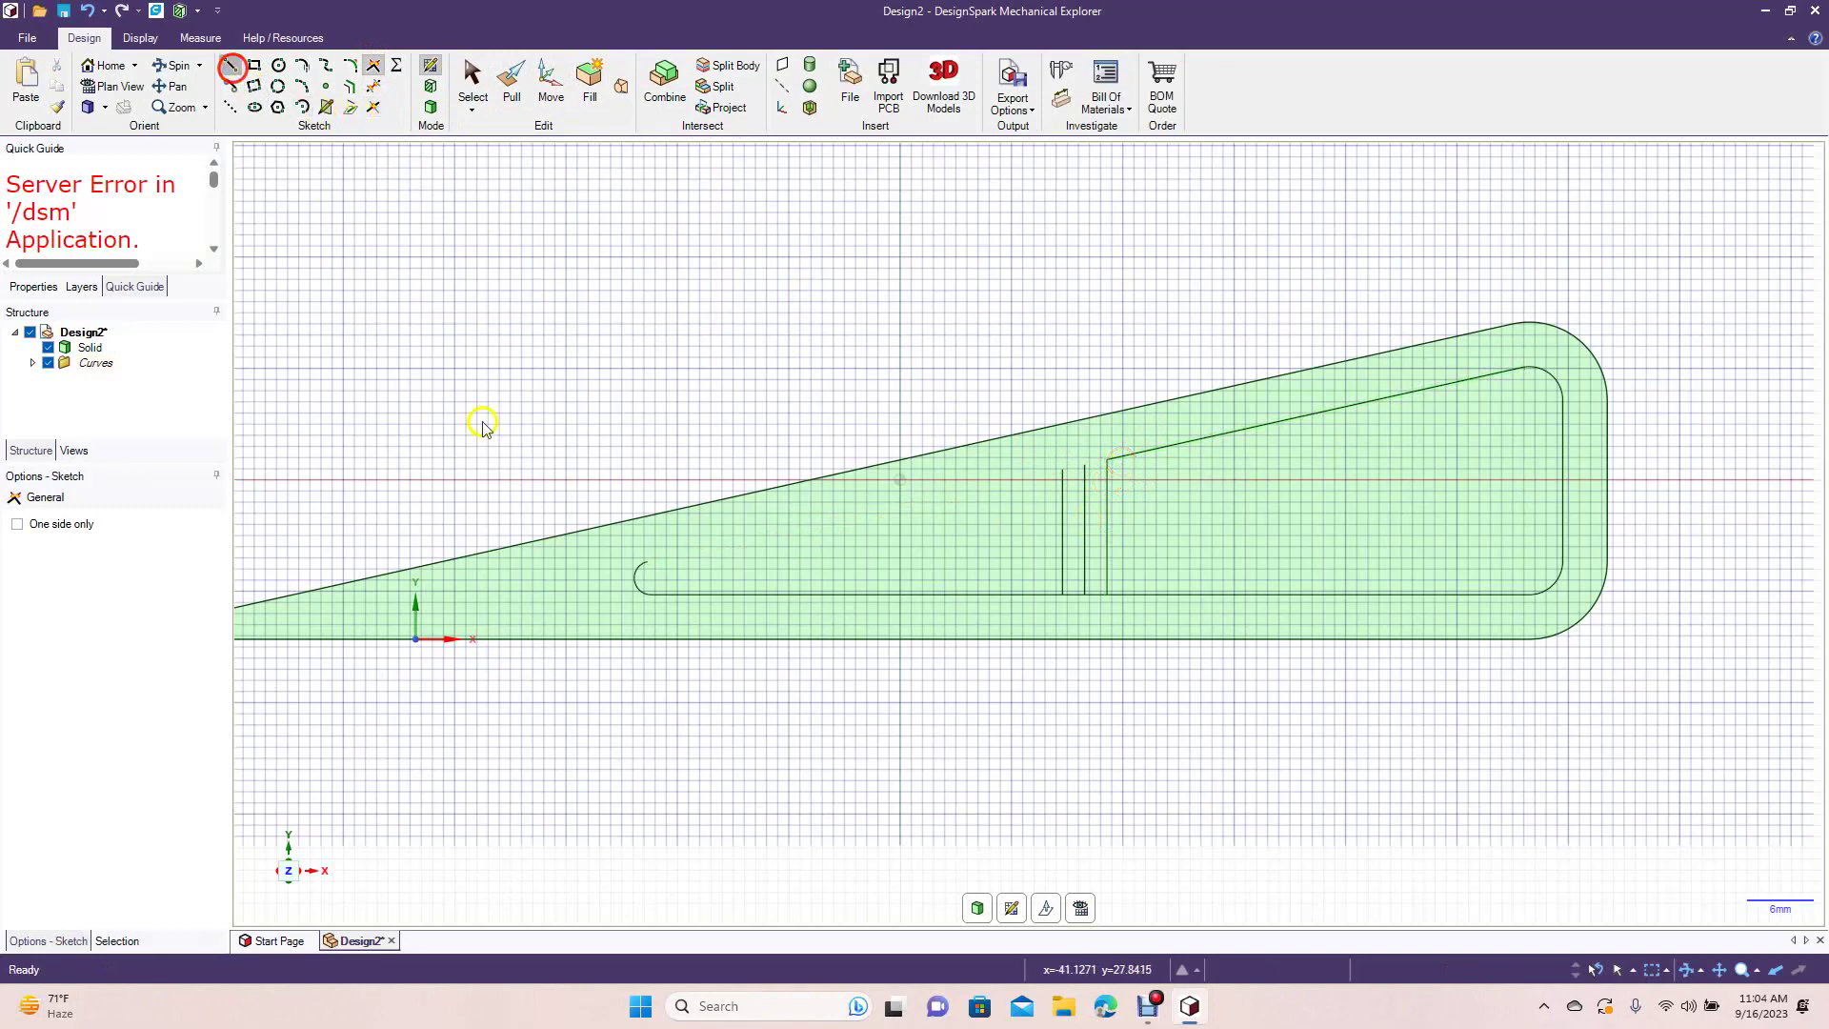
{"action": "left_click", "coordinate": [647, 566]}
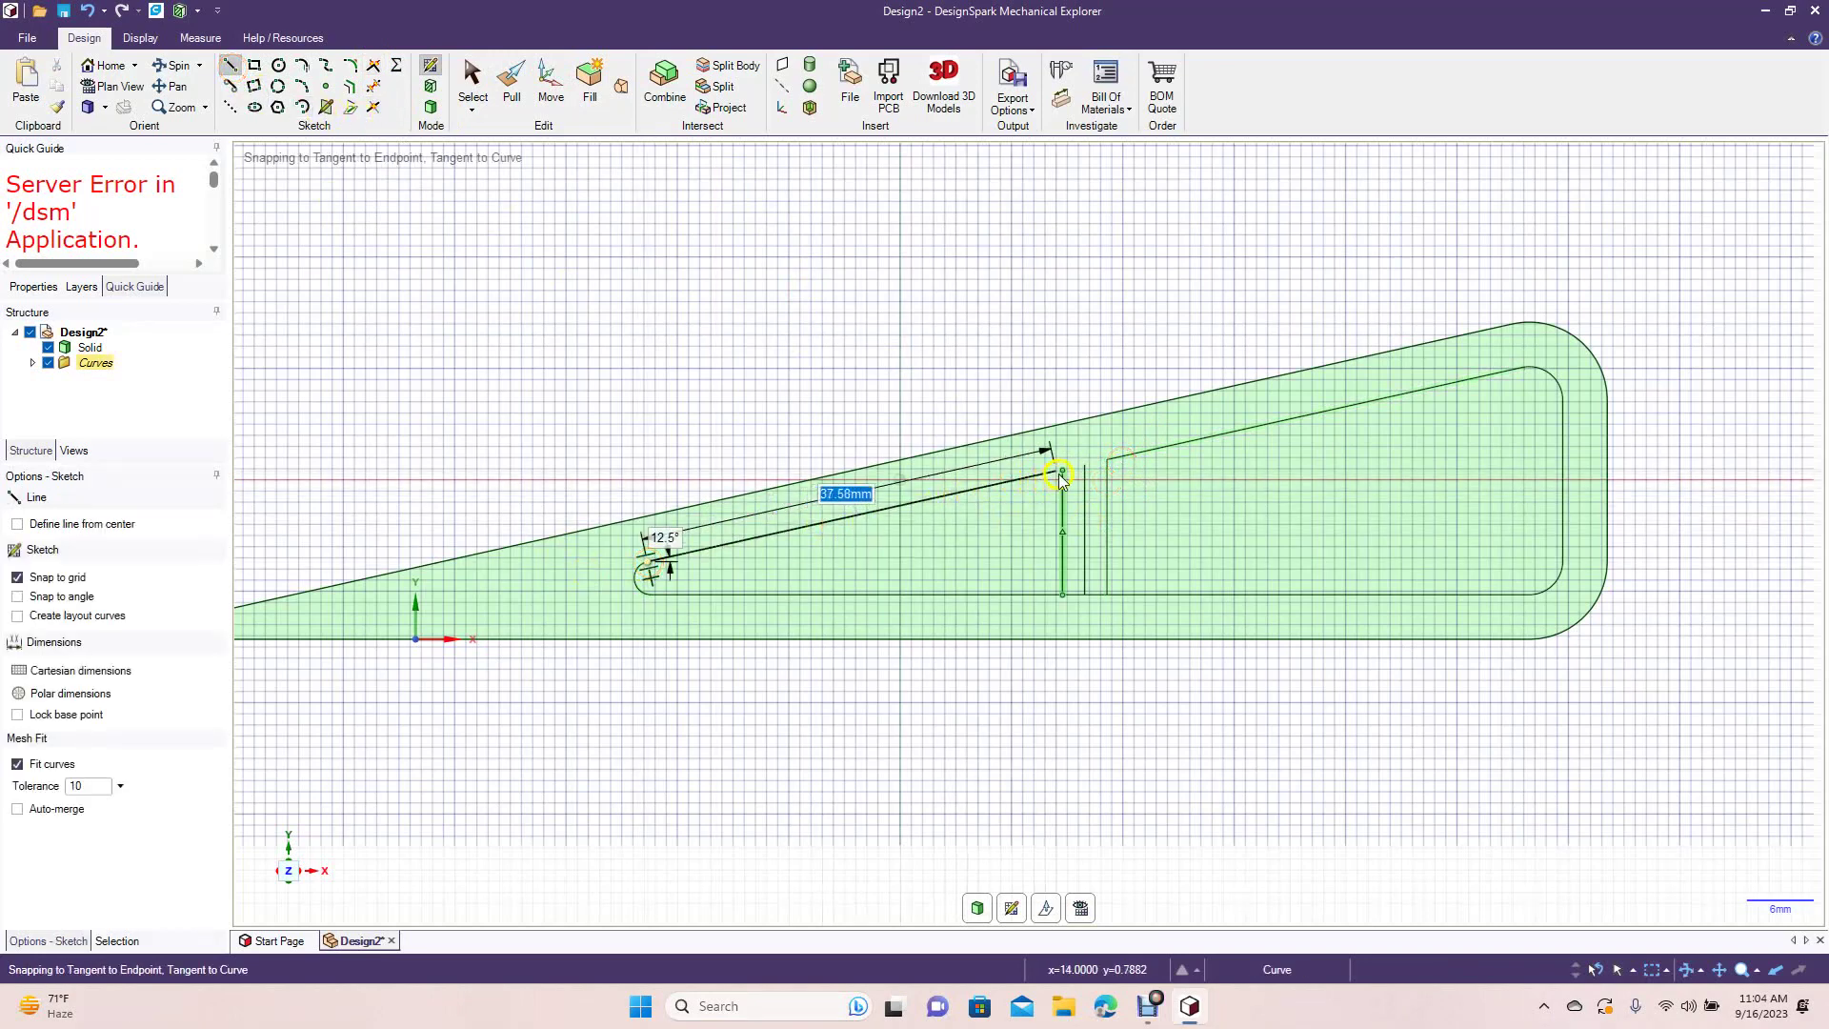
{"action": "left_click", "coordinate": [1062, 469]}
{"action": "left_click", "coordinate": [472, 81]}
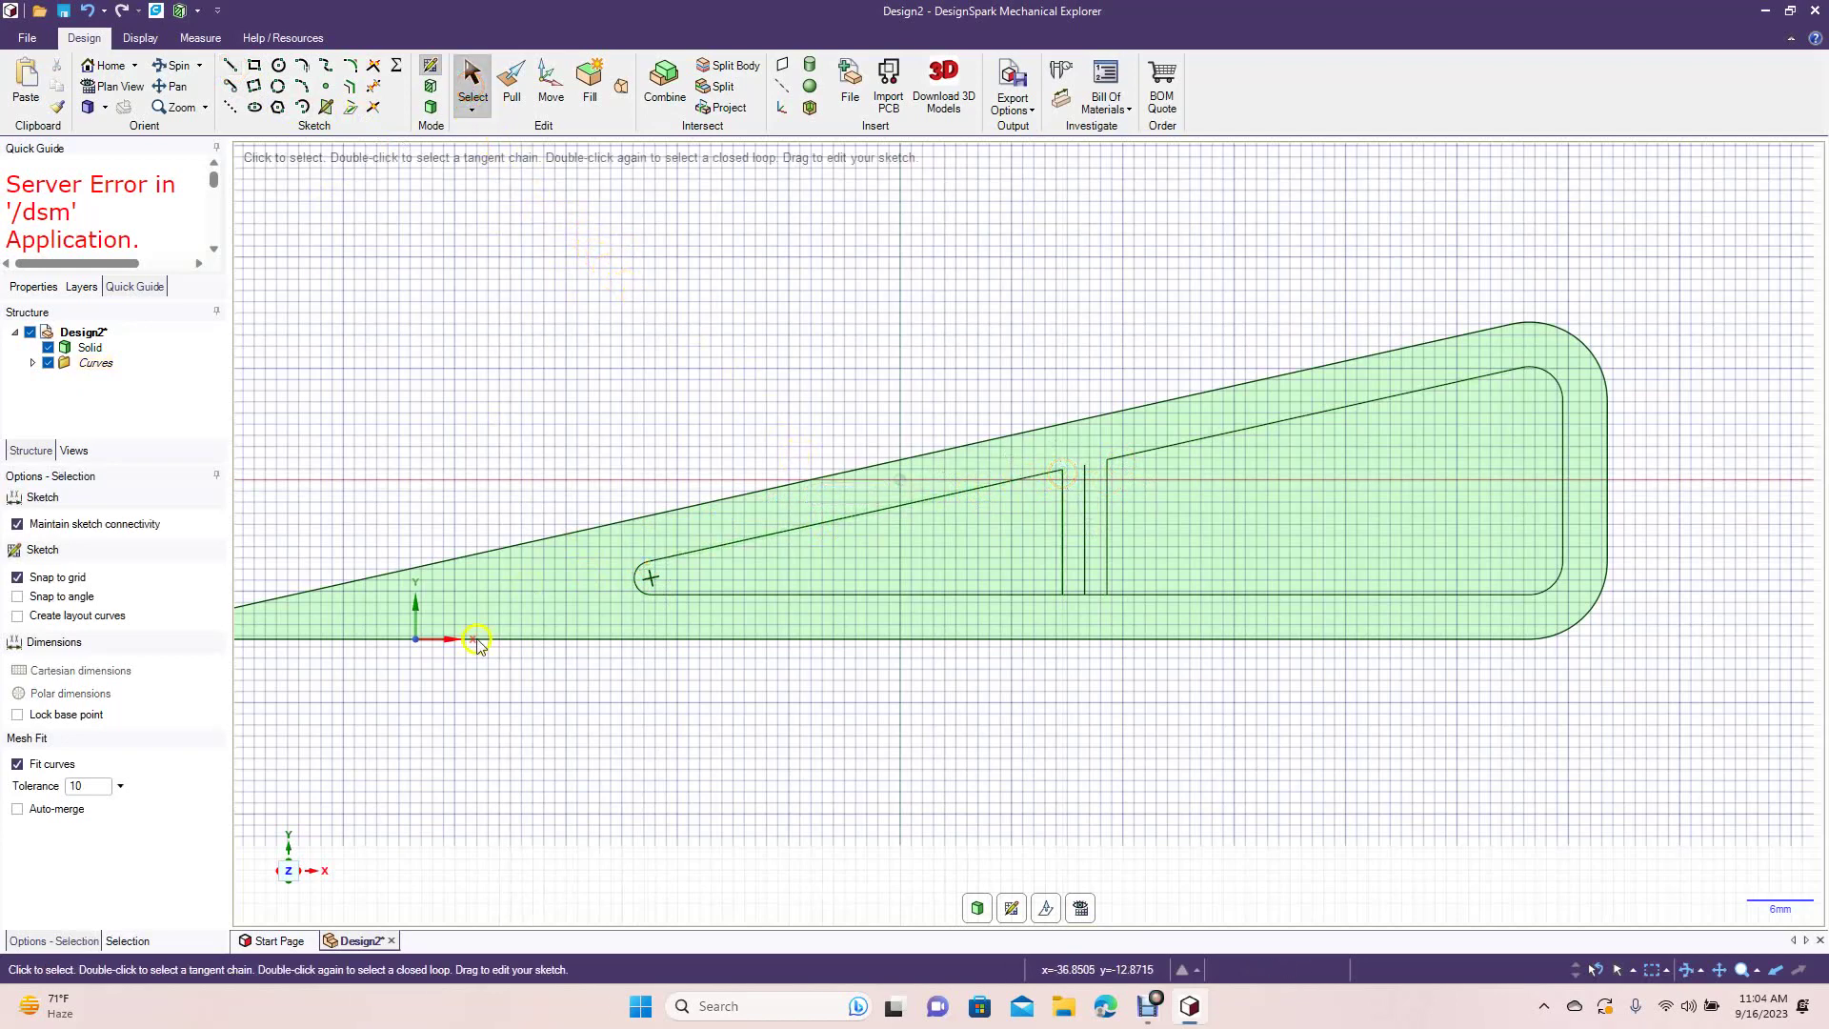
Step: Trim away the rib's vertical centre line and the inner base segment between the two rib lines
{"action": "left_click", "coordinate": [374, 87]}
{"action": "left_click", "coordinate": [1083, 492]}
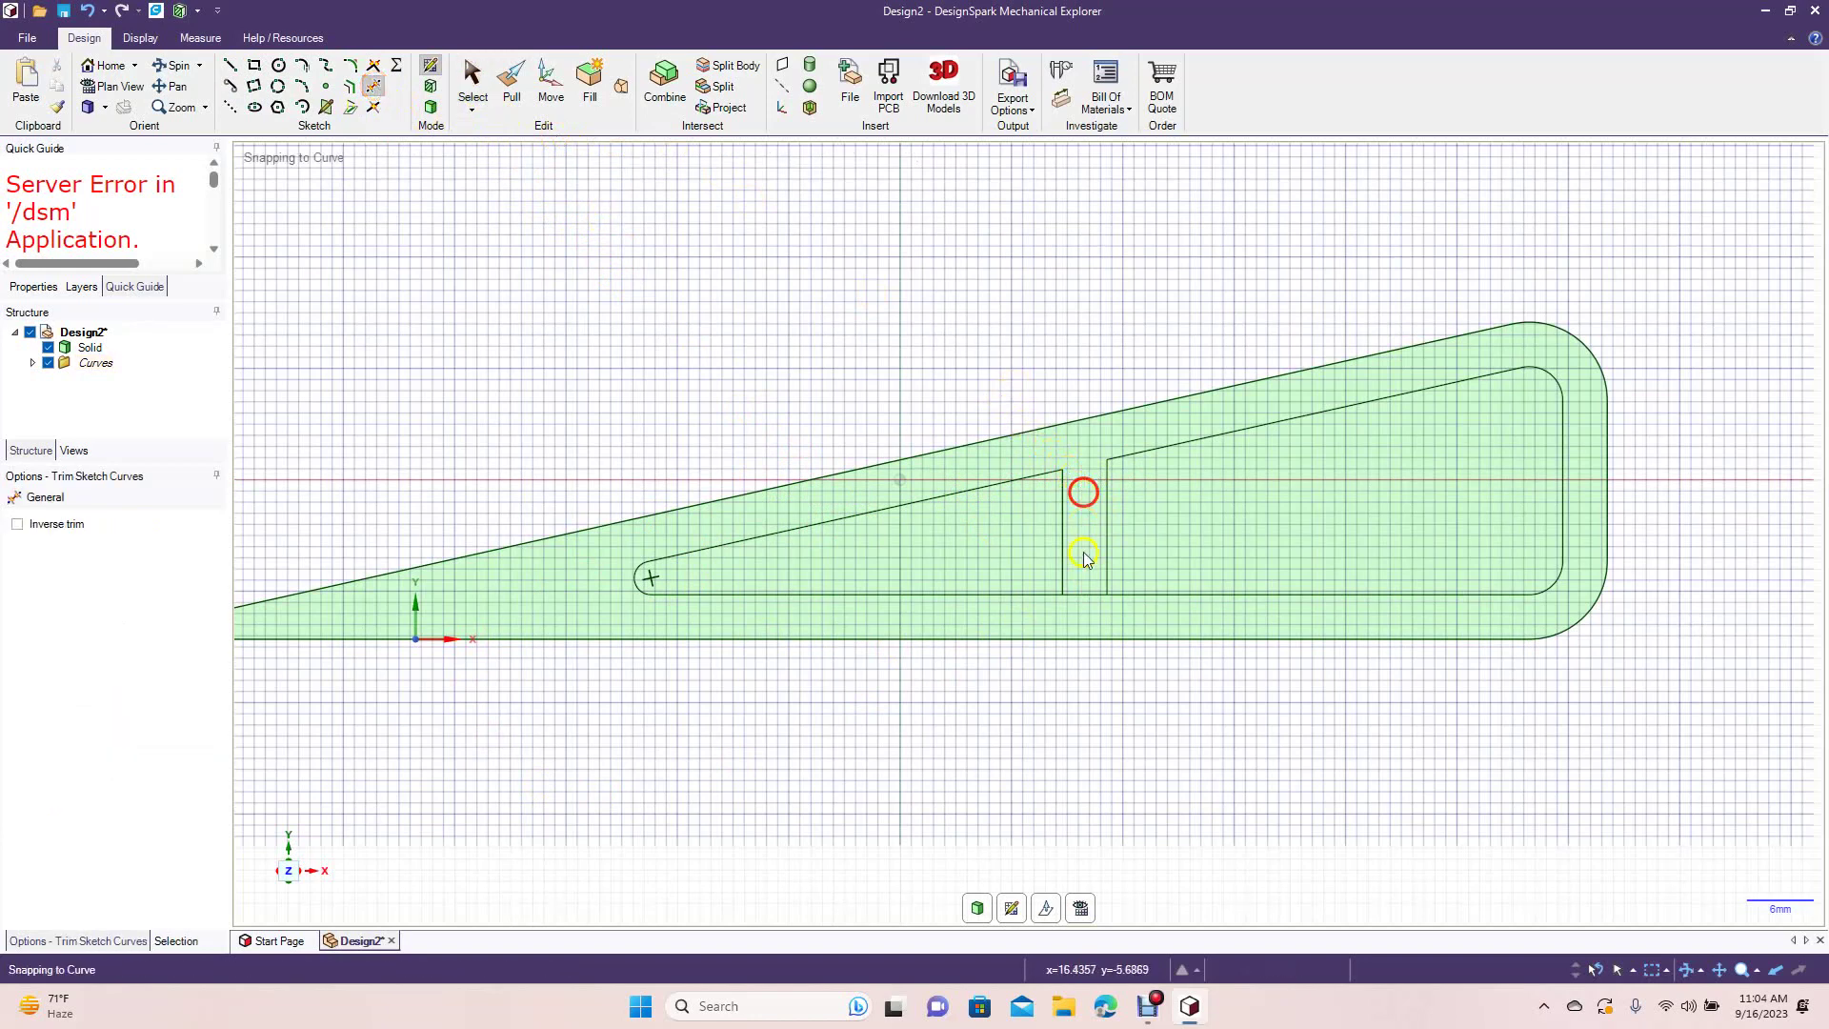
{"action": "left_click", "coordinate": [1075, 593]}
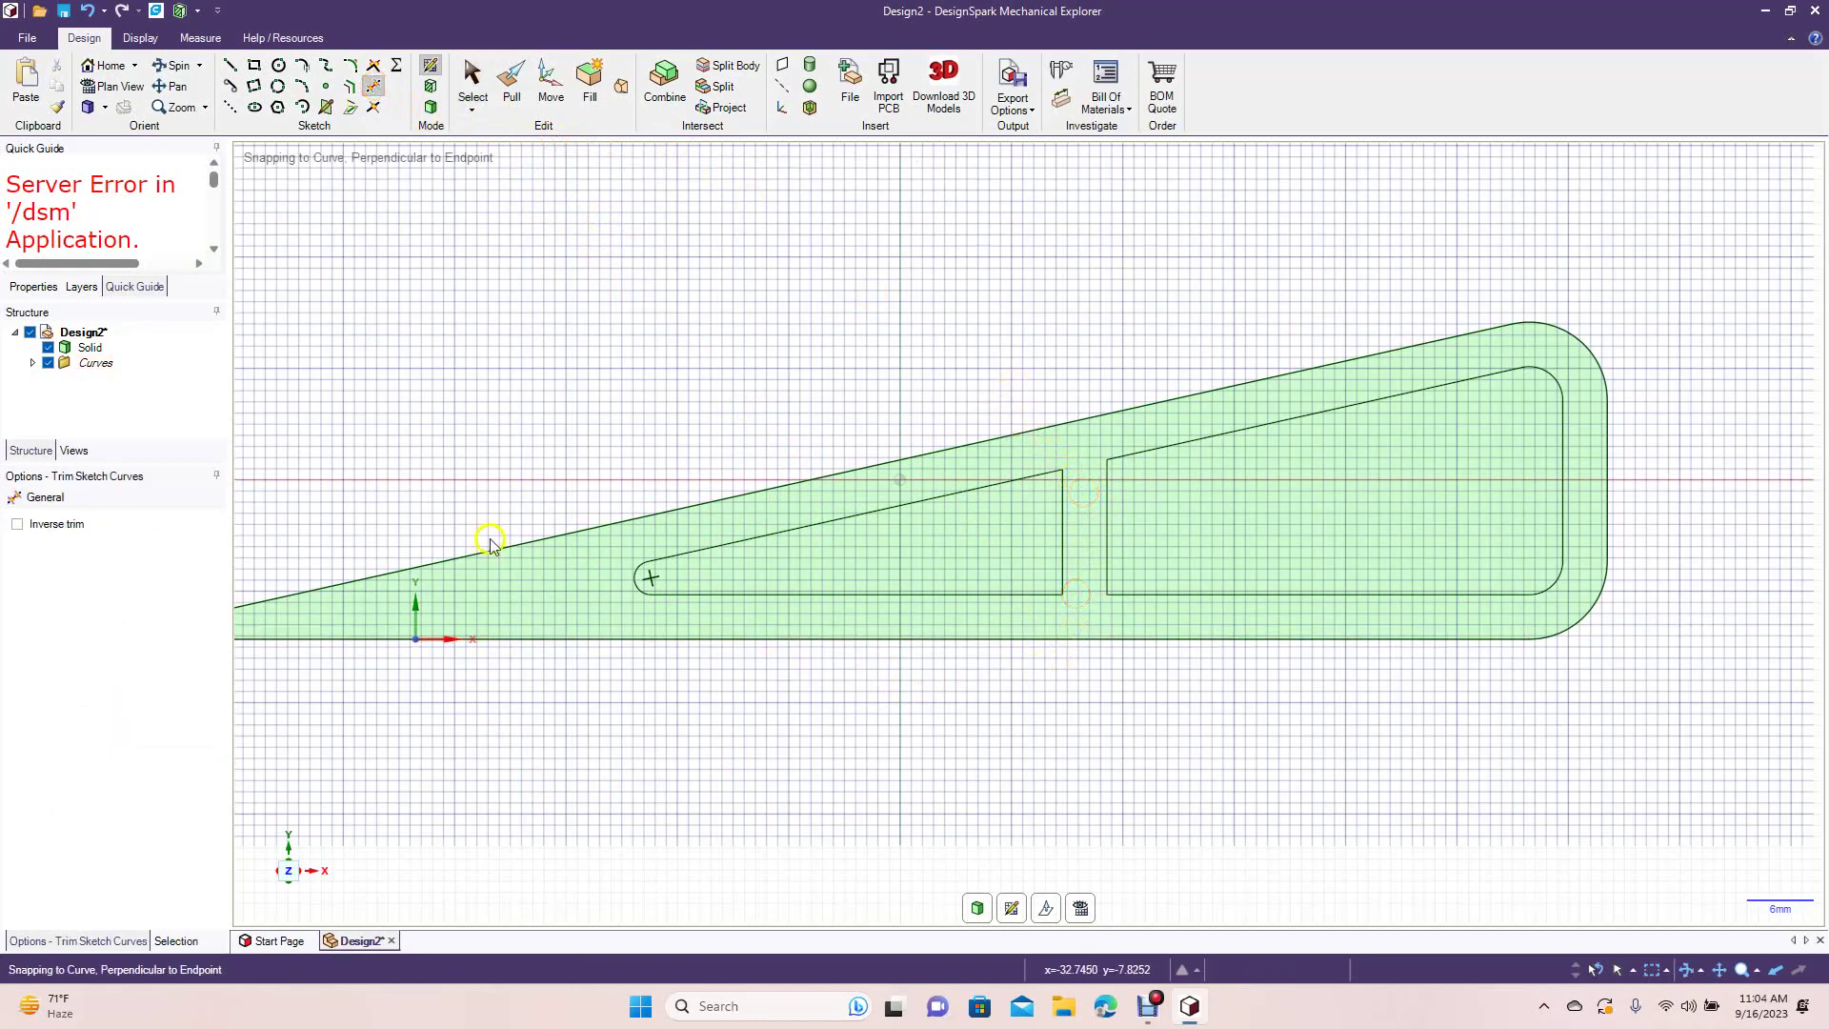
Step: Round the four inner-outline corners beside the central rib with 4 mm diameter arcs
{"action": "left_click", "coordinate": [350, 68]}
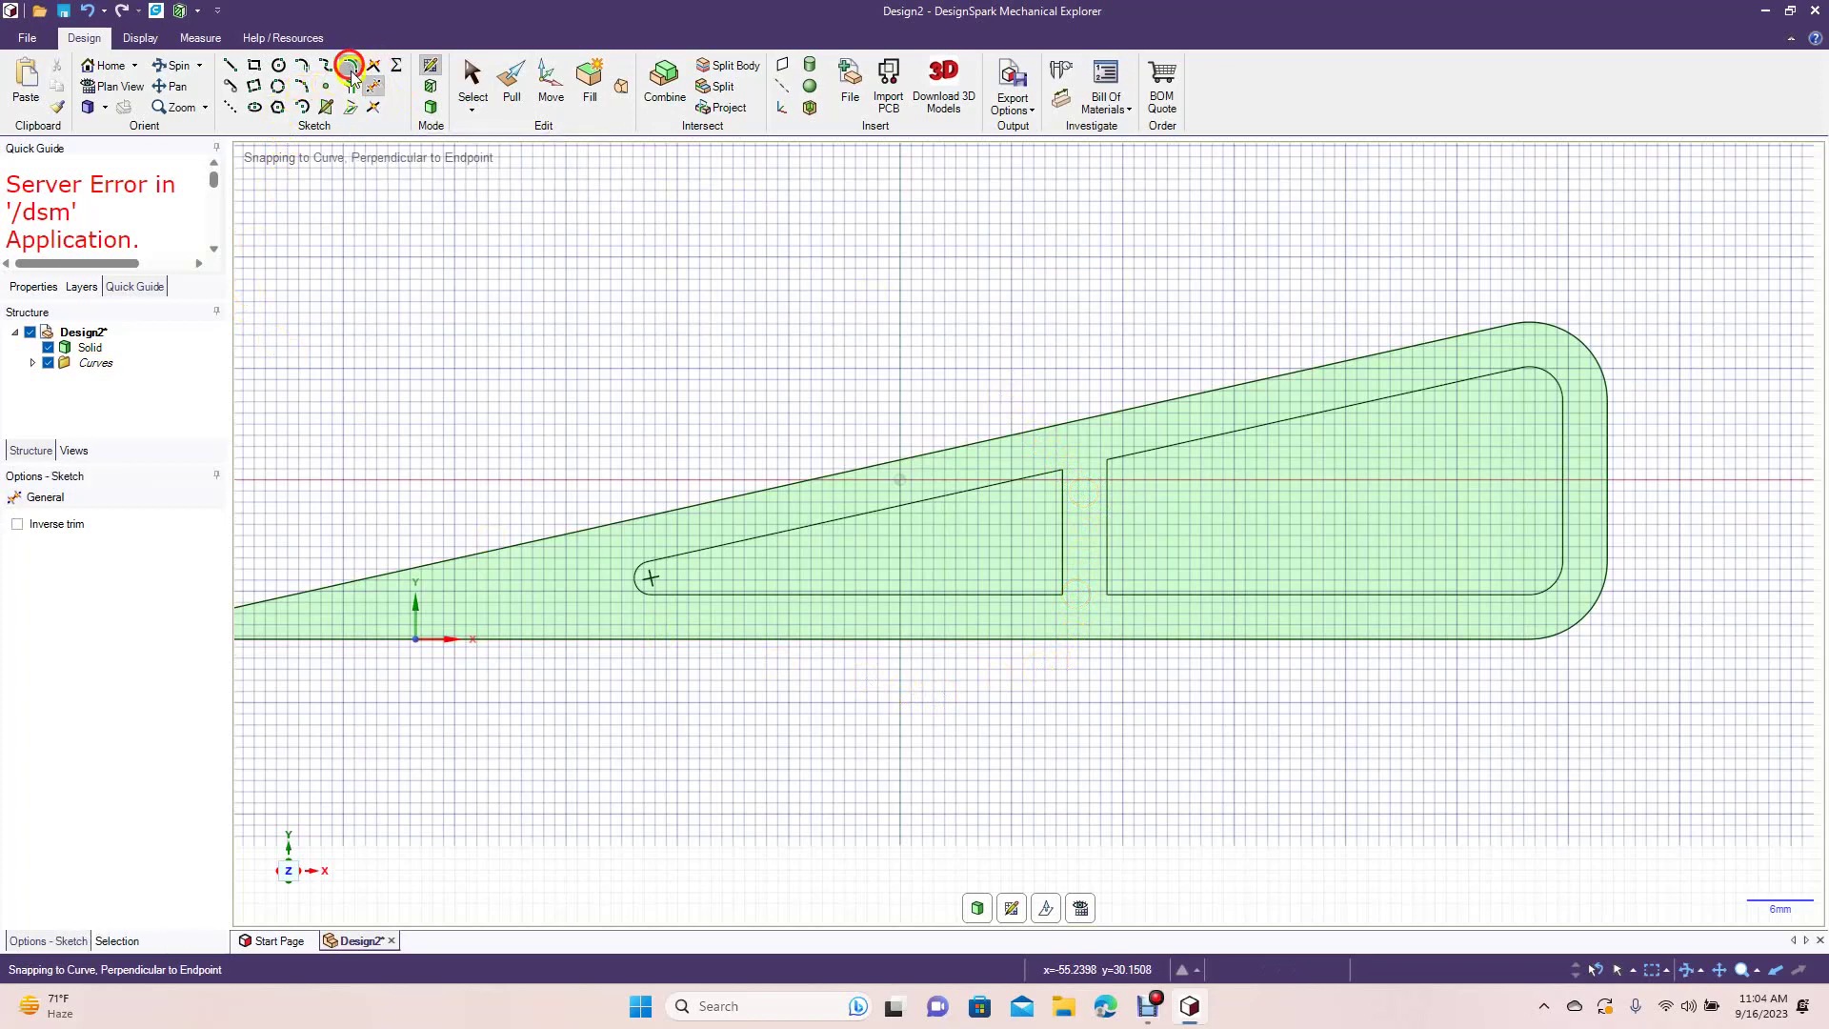
{"action": "left_click", "coordinate": [1031, 480]}
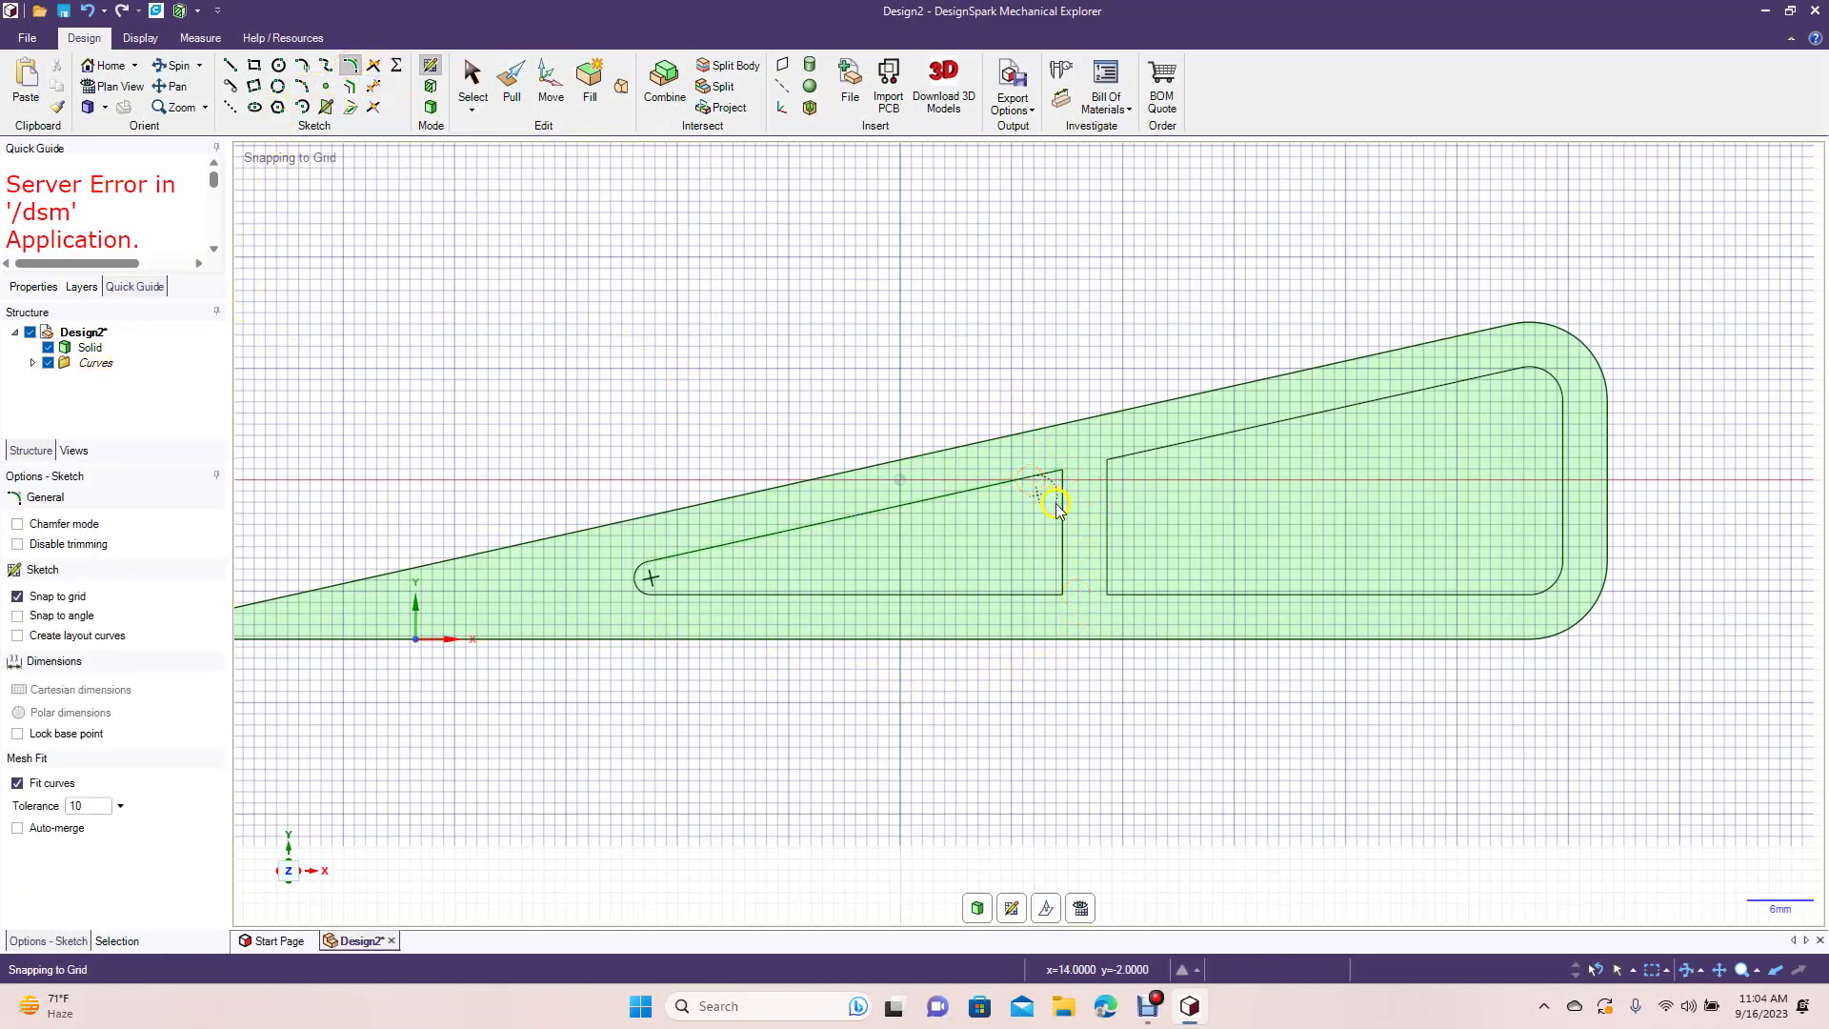
{"action": "left_click", "coordinate": [1061, 508]}
{"action": "left_click", "coordinate": [1063, 512]}
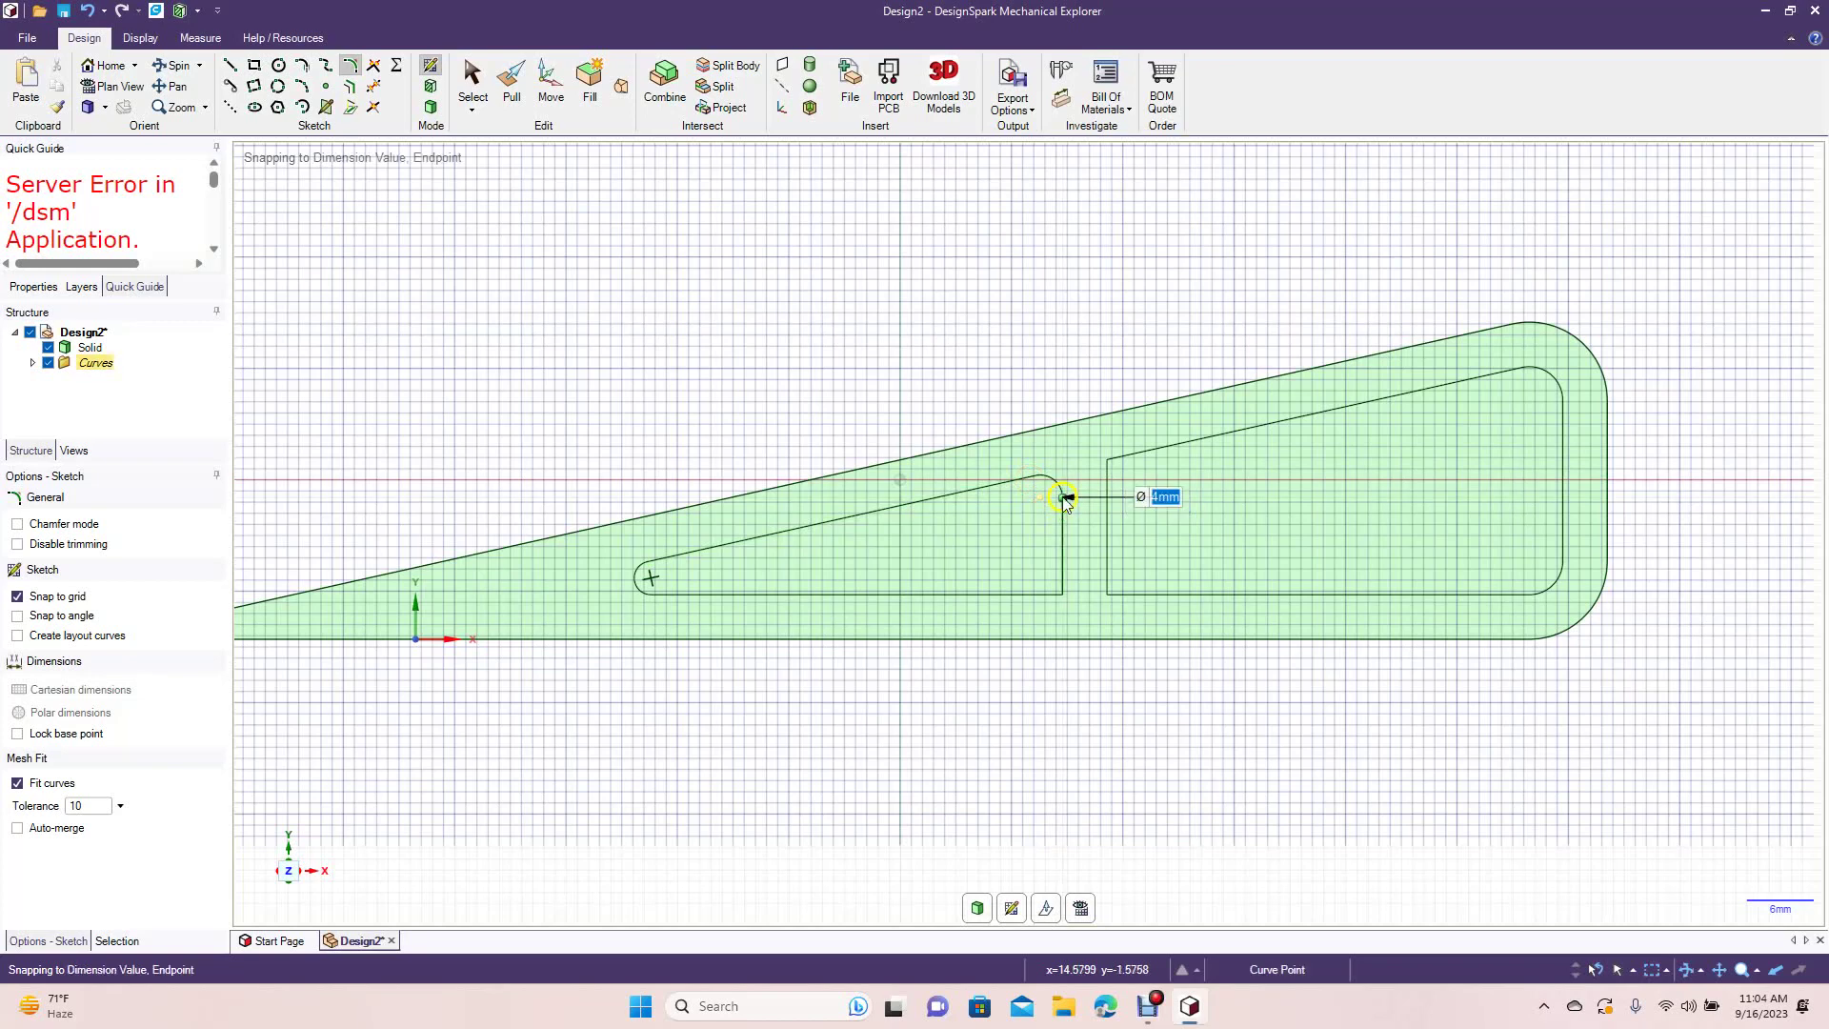
{"action": "left_click", "coordinate": [1040, 598]}
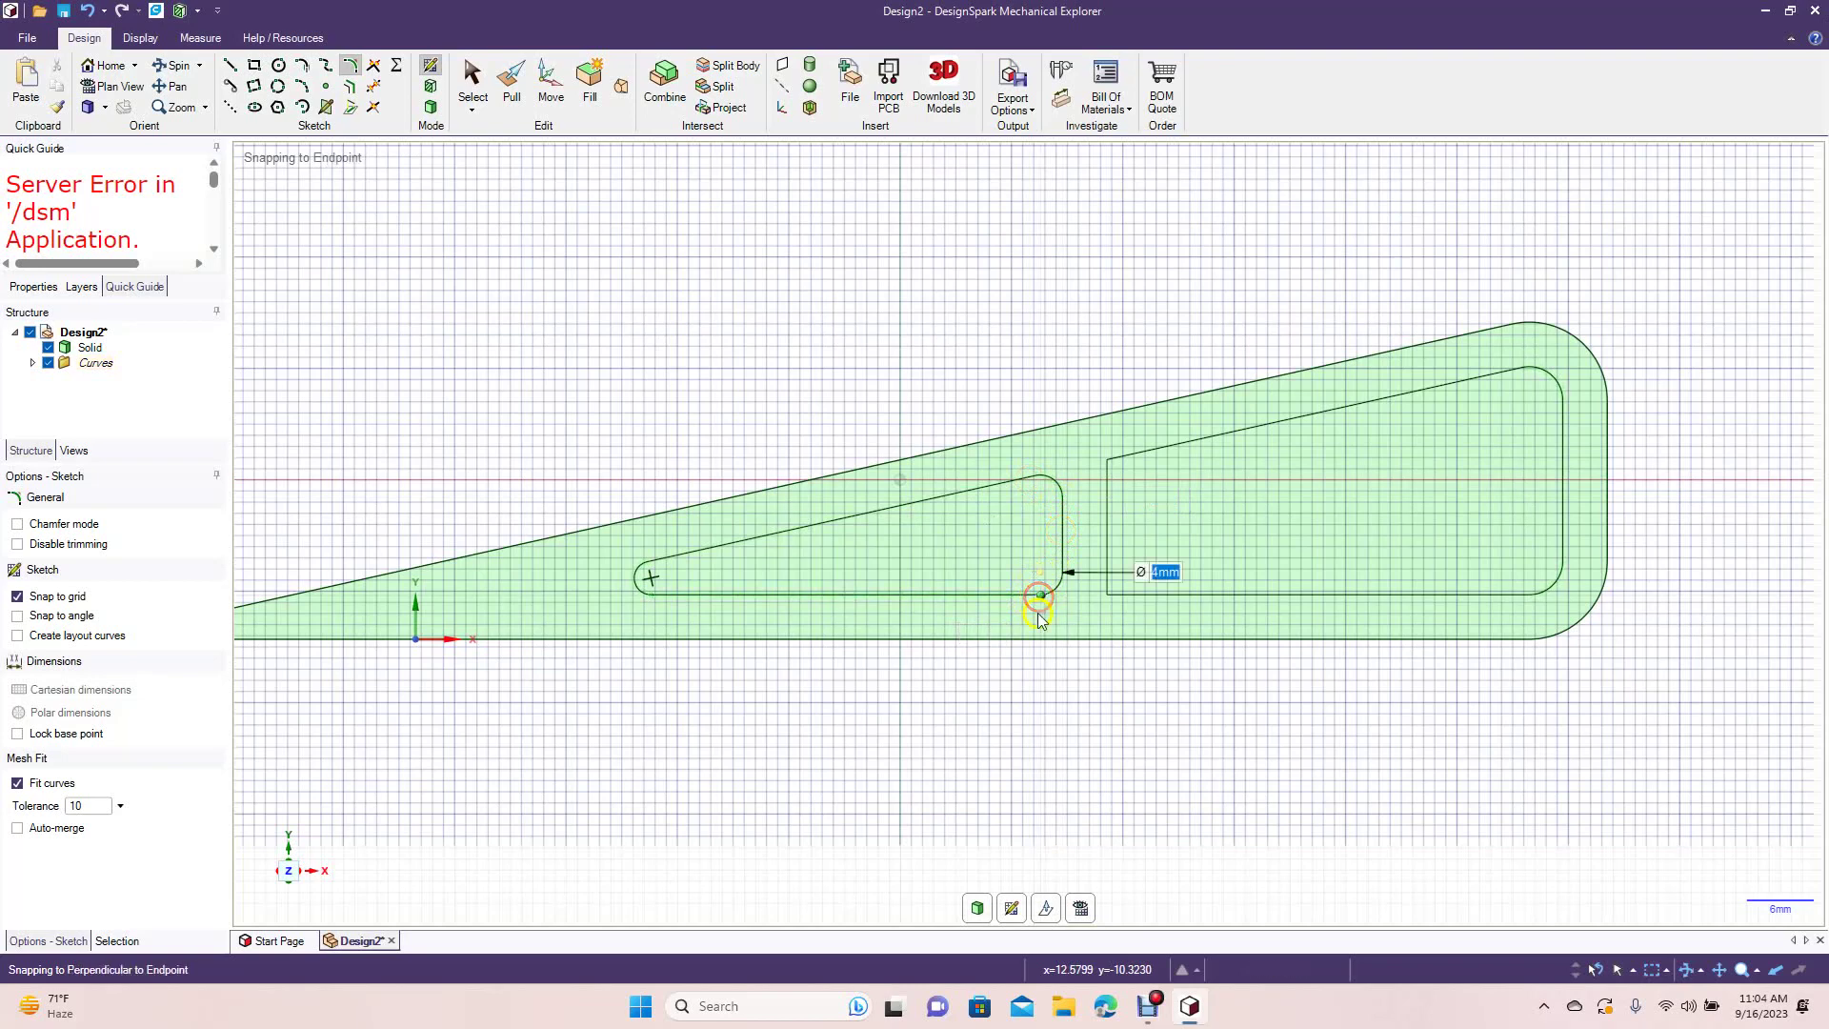
{"action": "left_click", "coordinate": [1126, 463]}
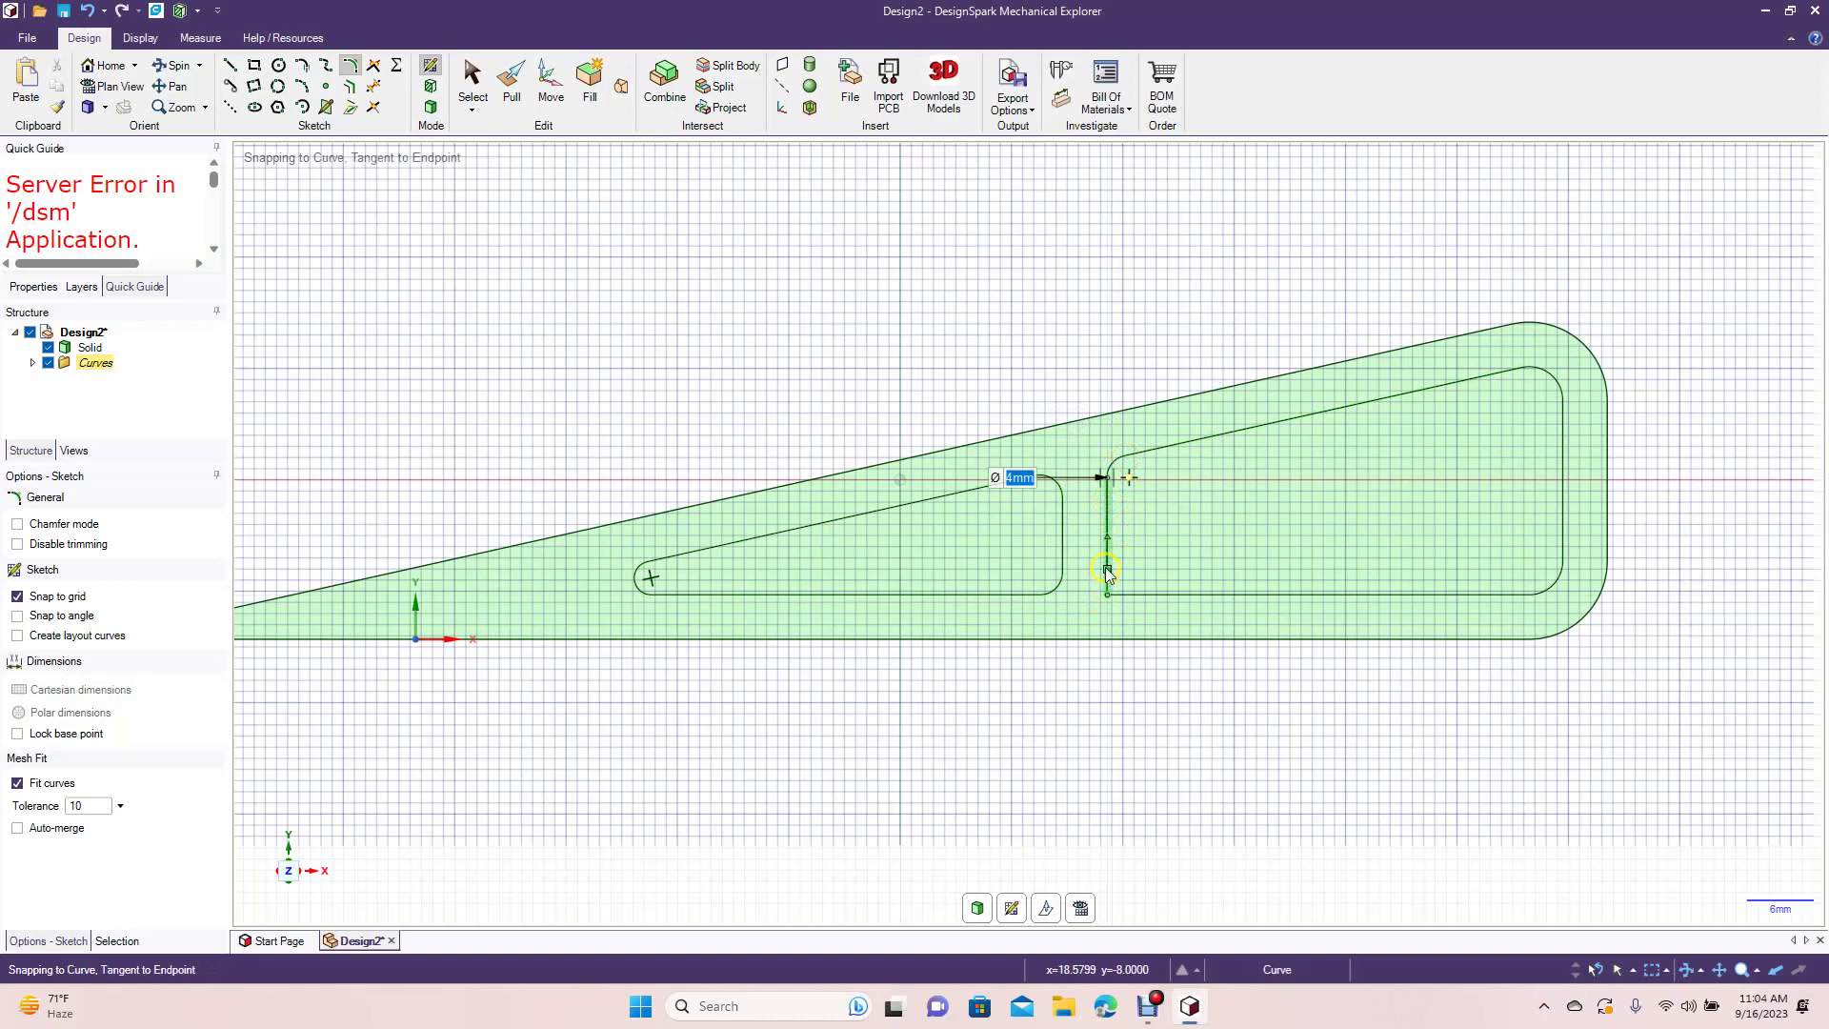
{"action": "left_click", "coordinate": [1126, 597]}
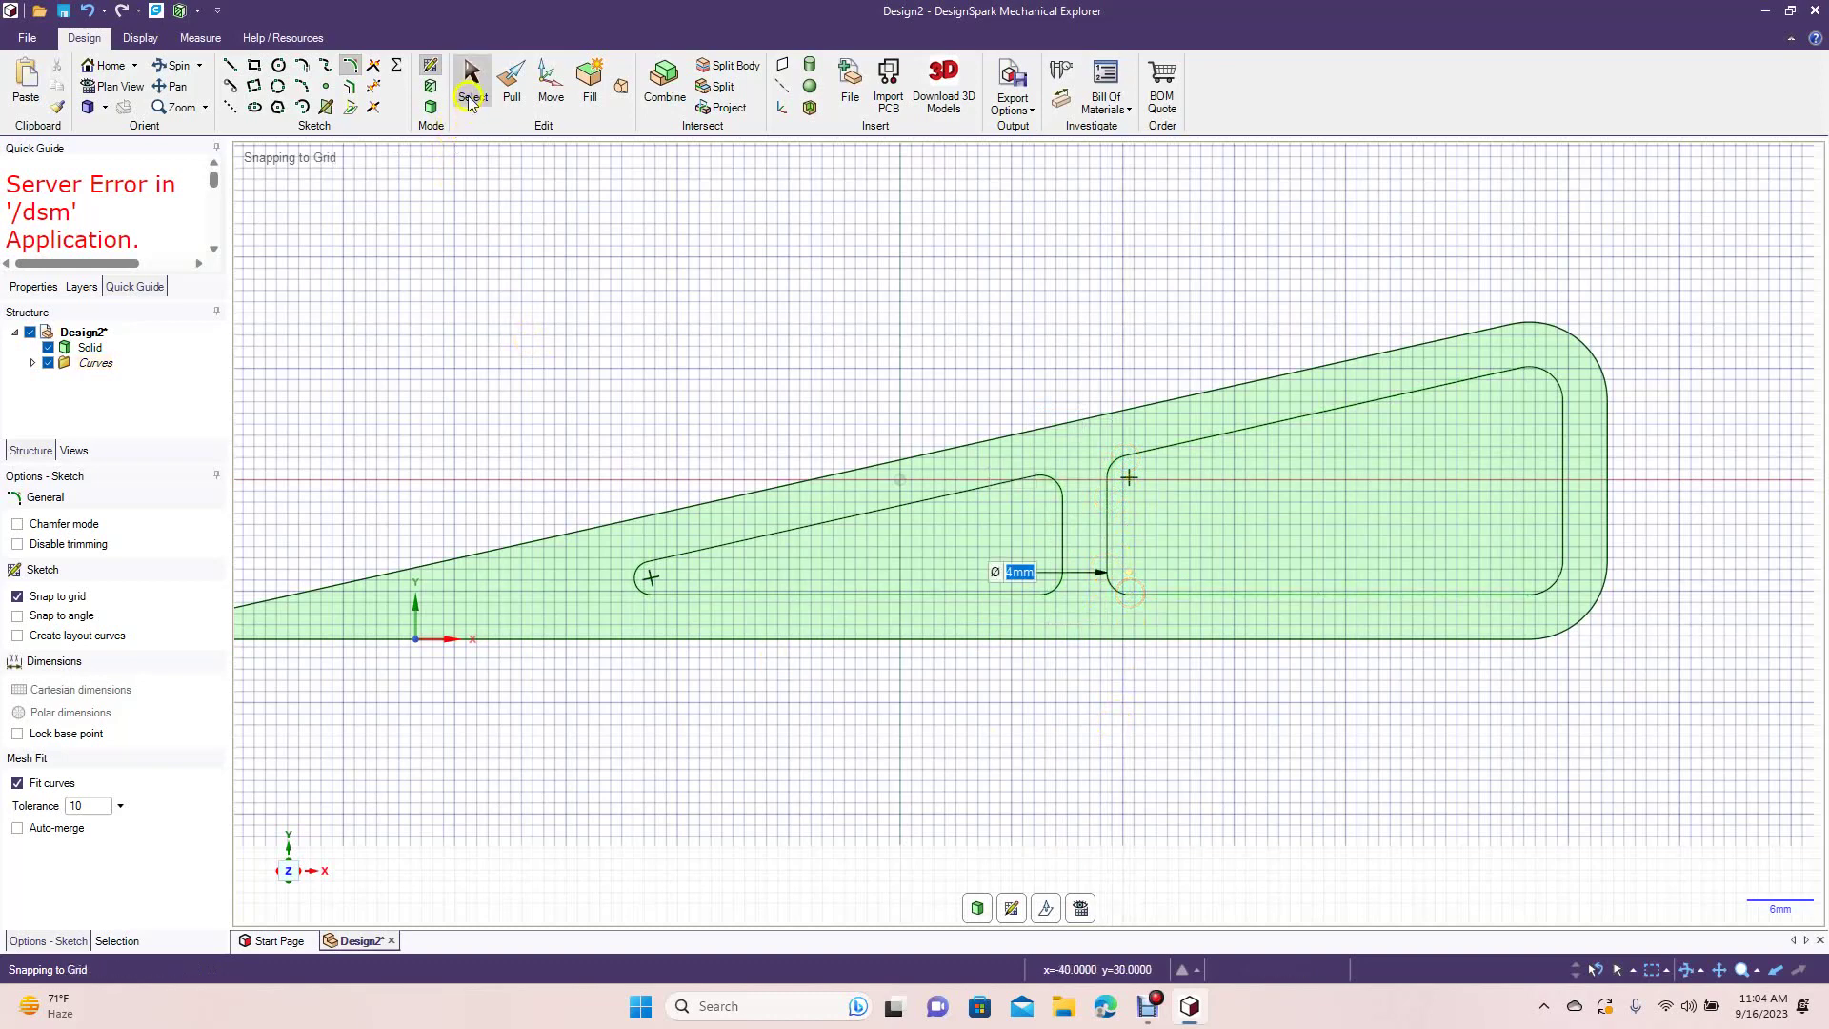
{"action": "left_click", "coordinate": [472, 88]}
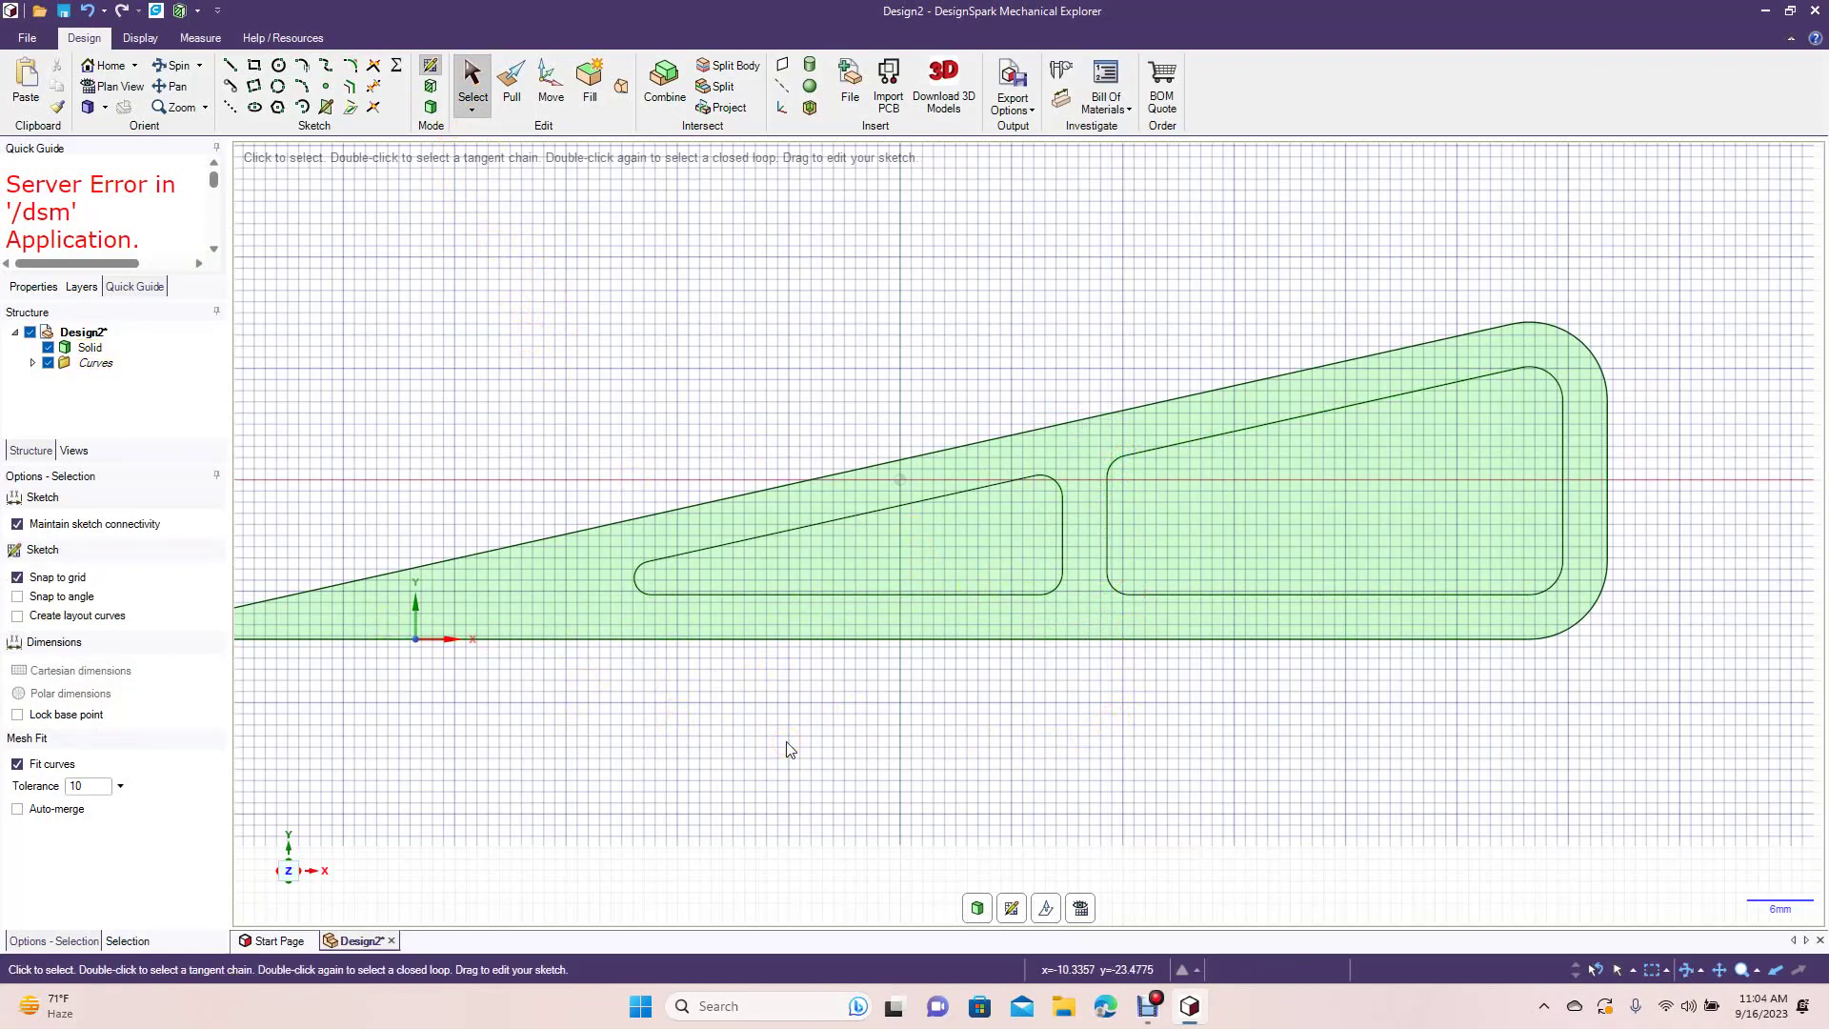
{"action": "scroll", "coordinate": [787, 749], "scroll_direction": "down", "scroll_amount": 3, "text": "ctrl"}
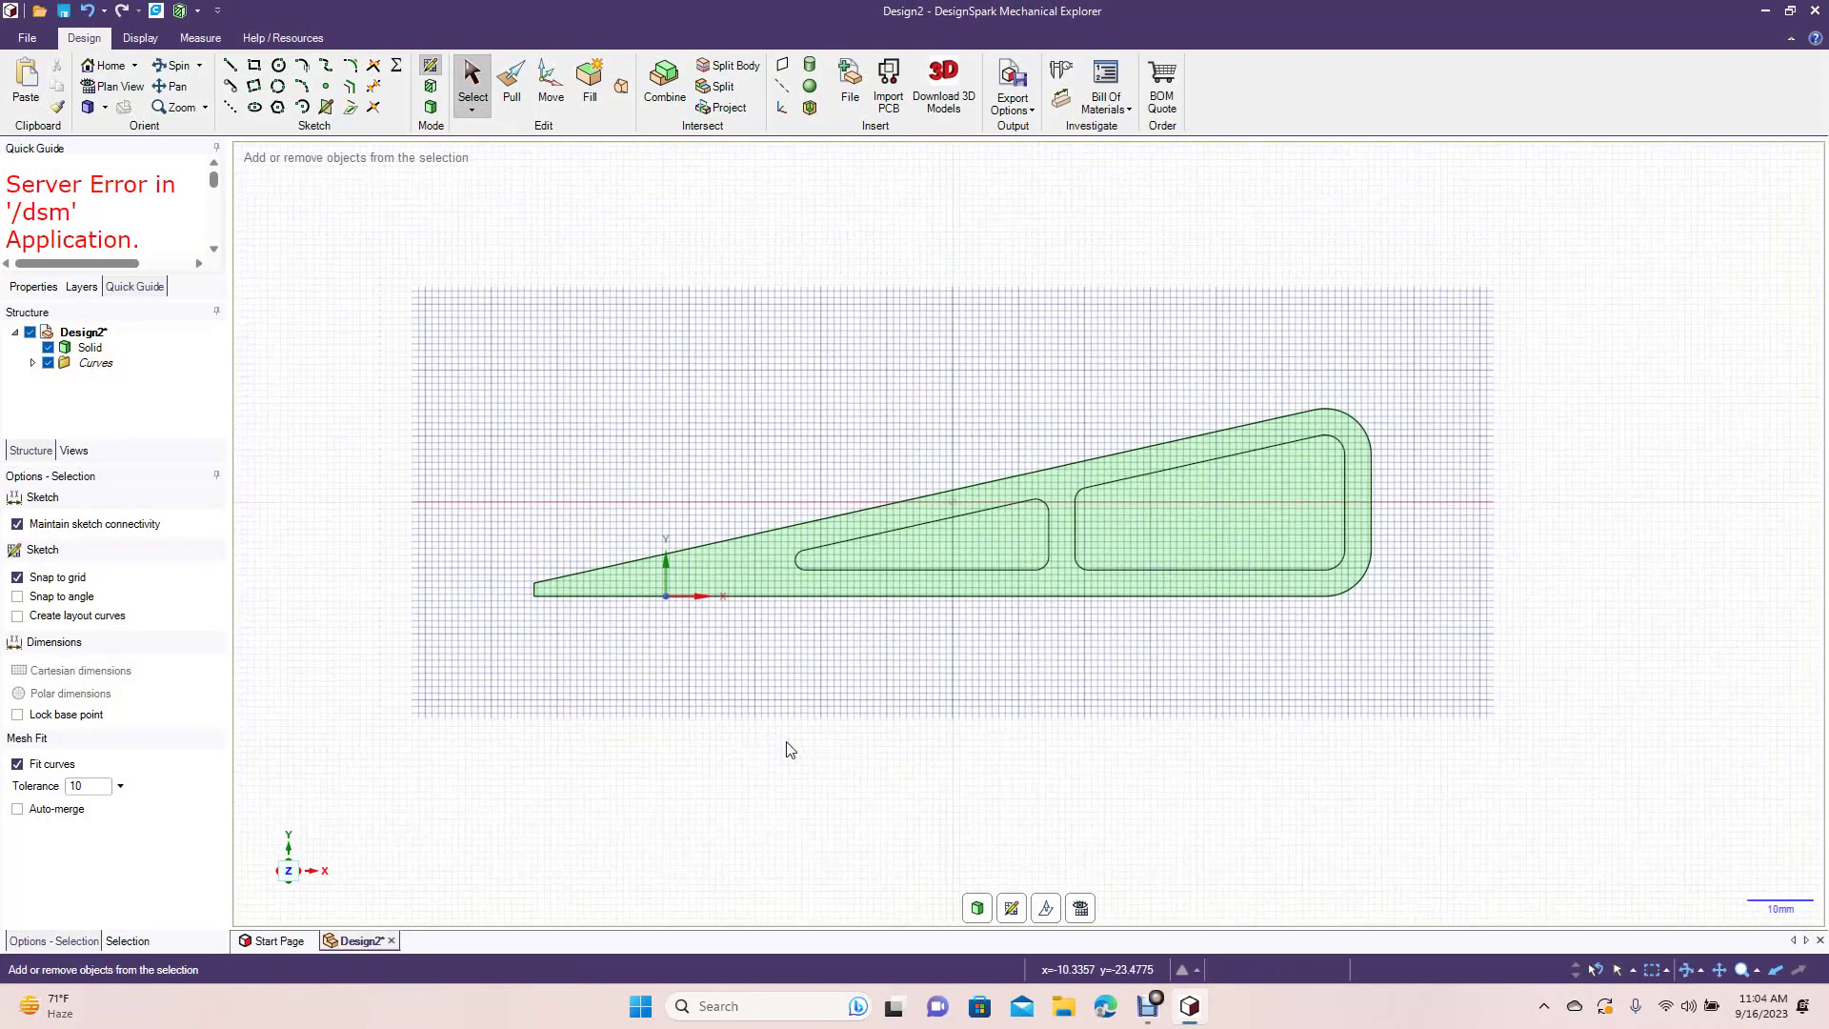